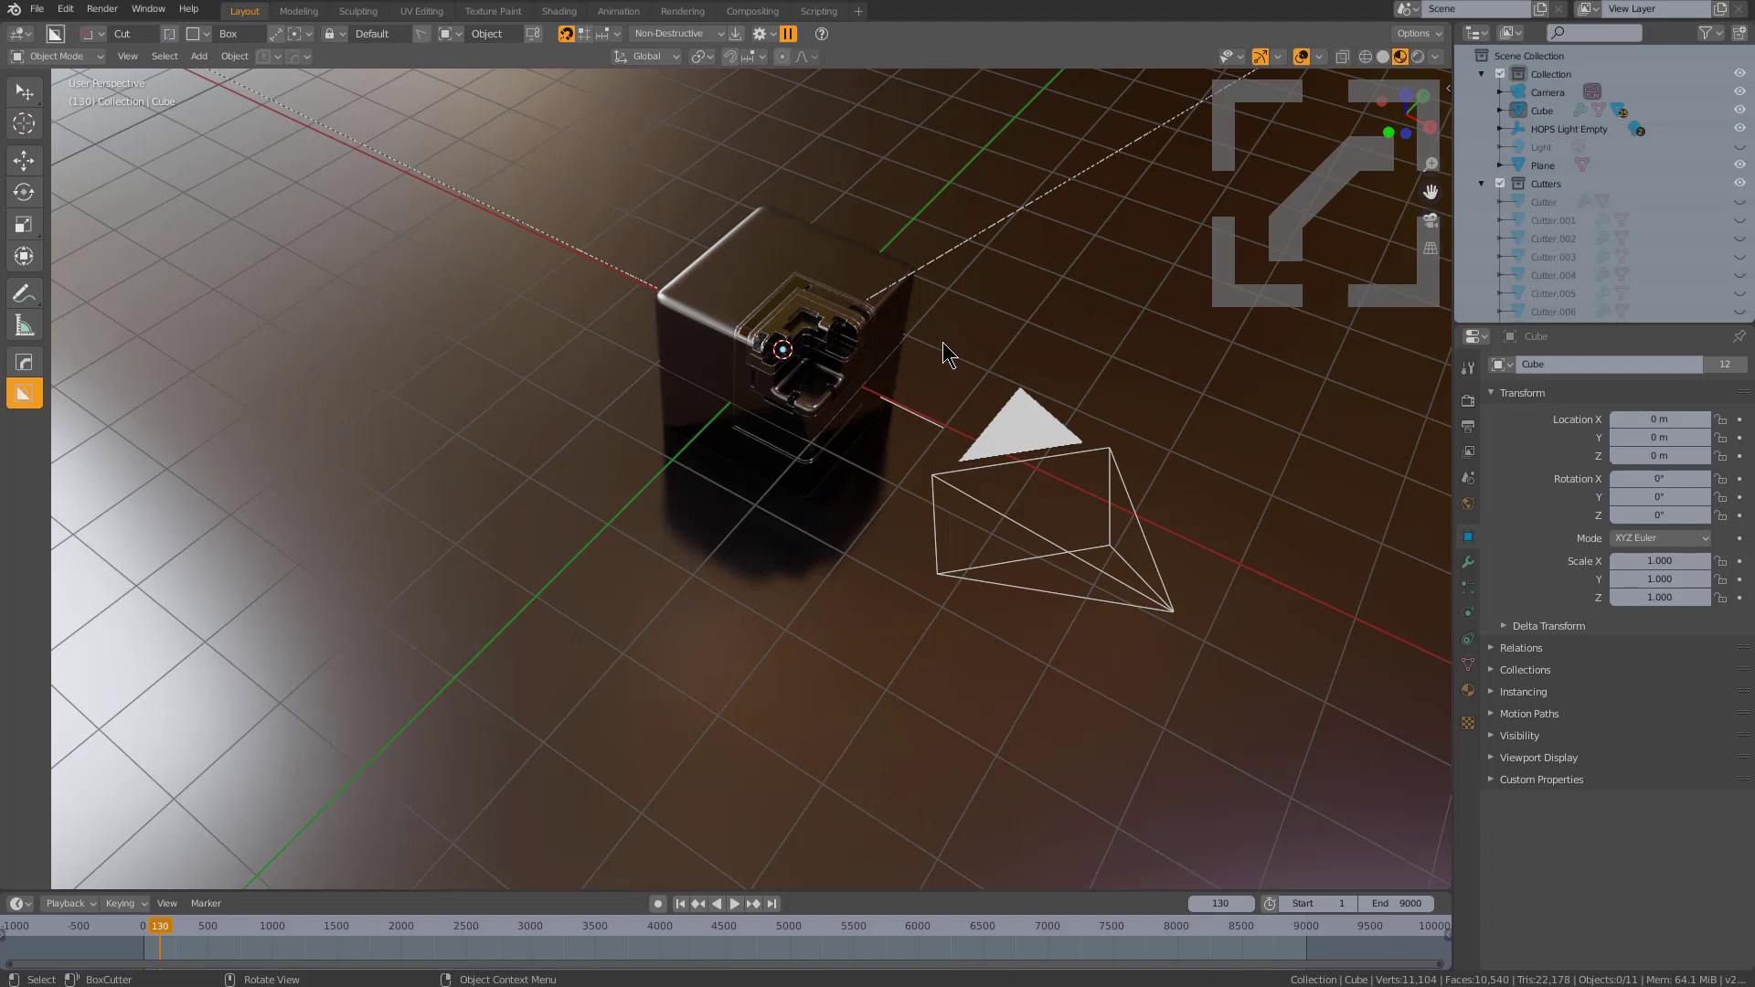
Add a two-revolution HardOps turntable camera rig around the cube, then zoom out
left_click(820, 260)
key("q")
mouse_move(846, 329)
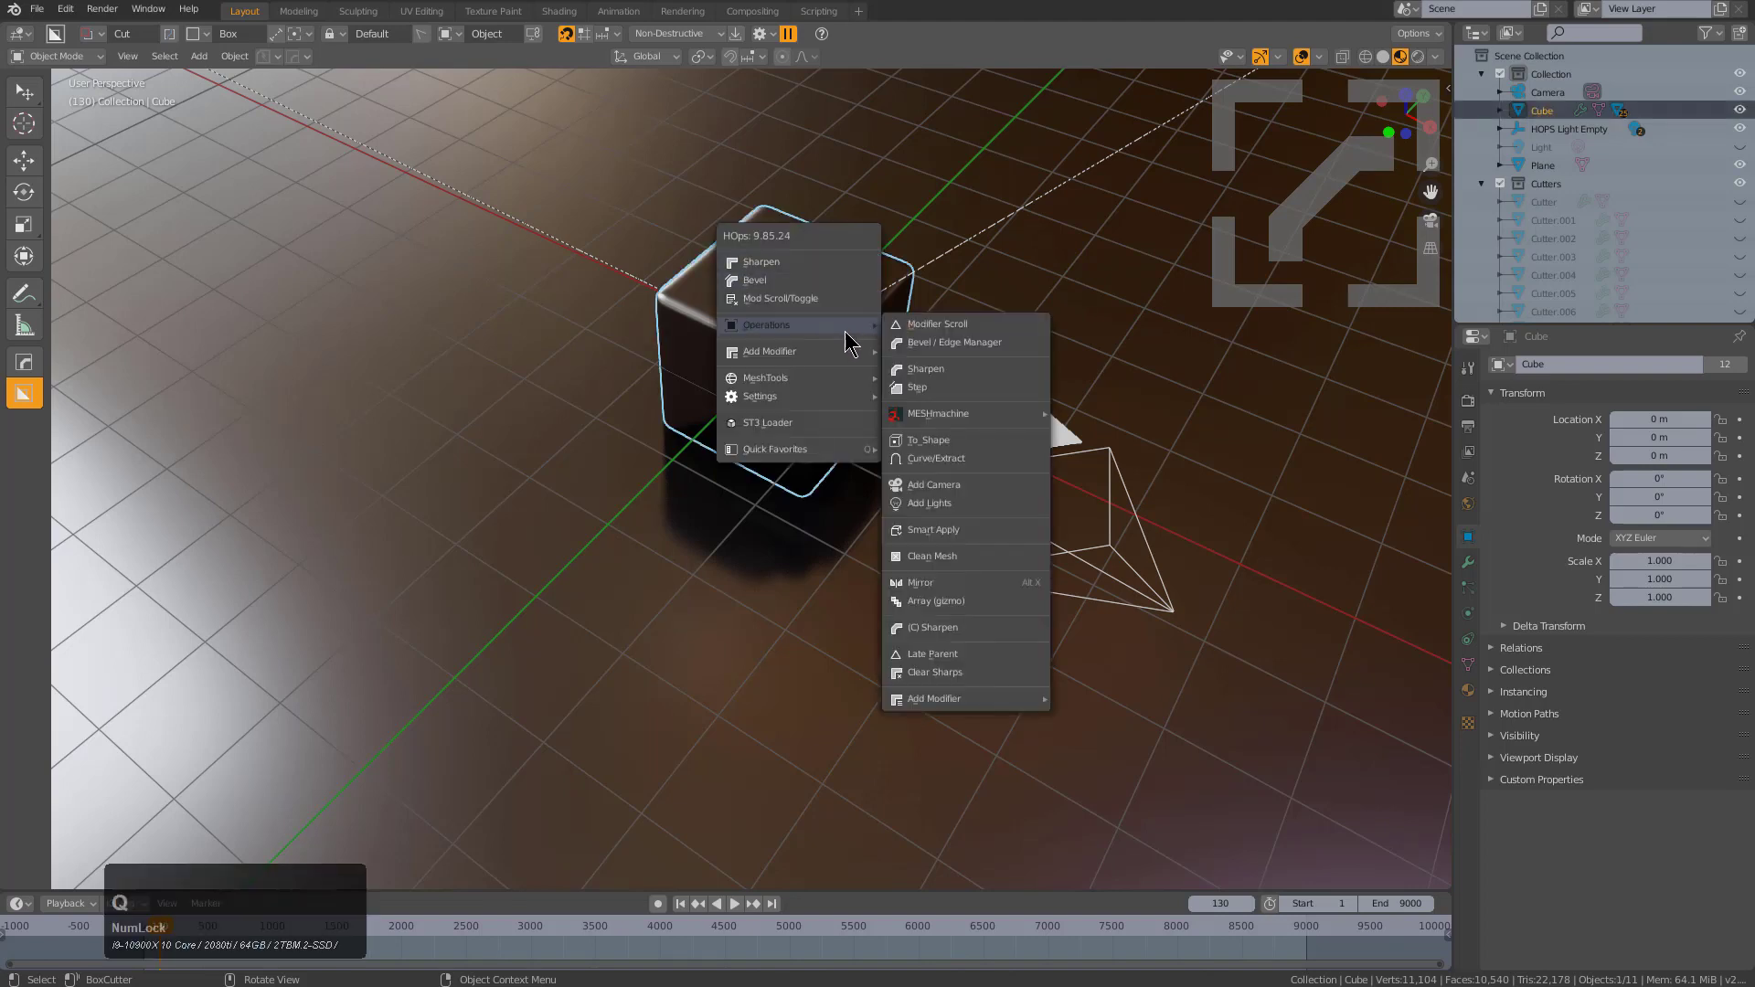
left_click(966, 493)
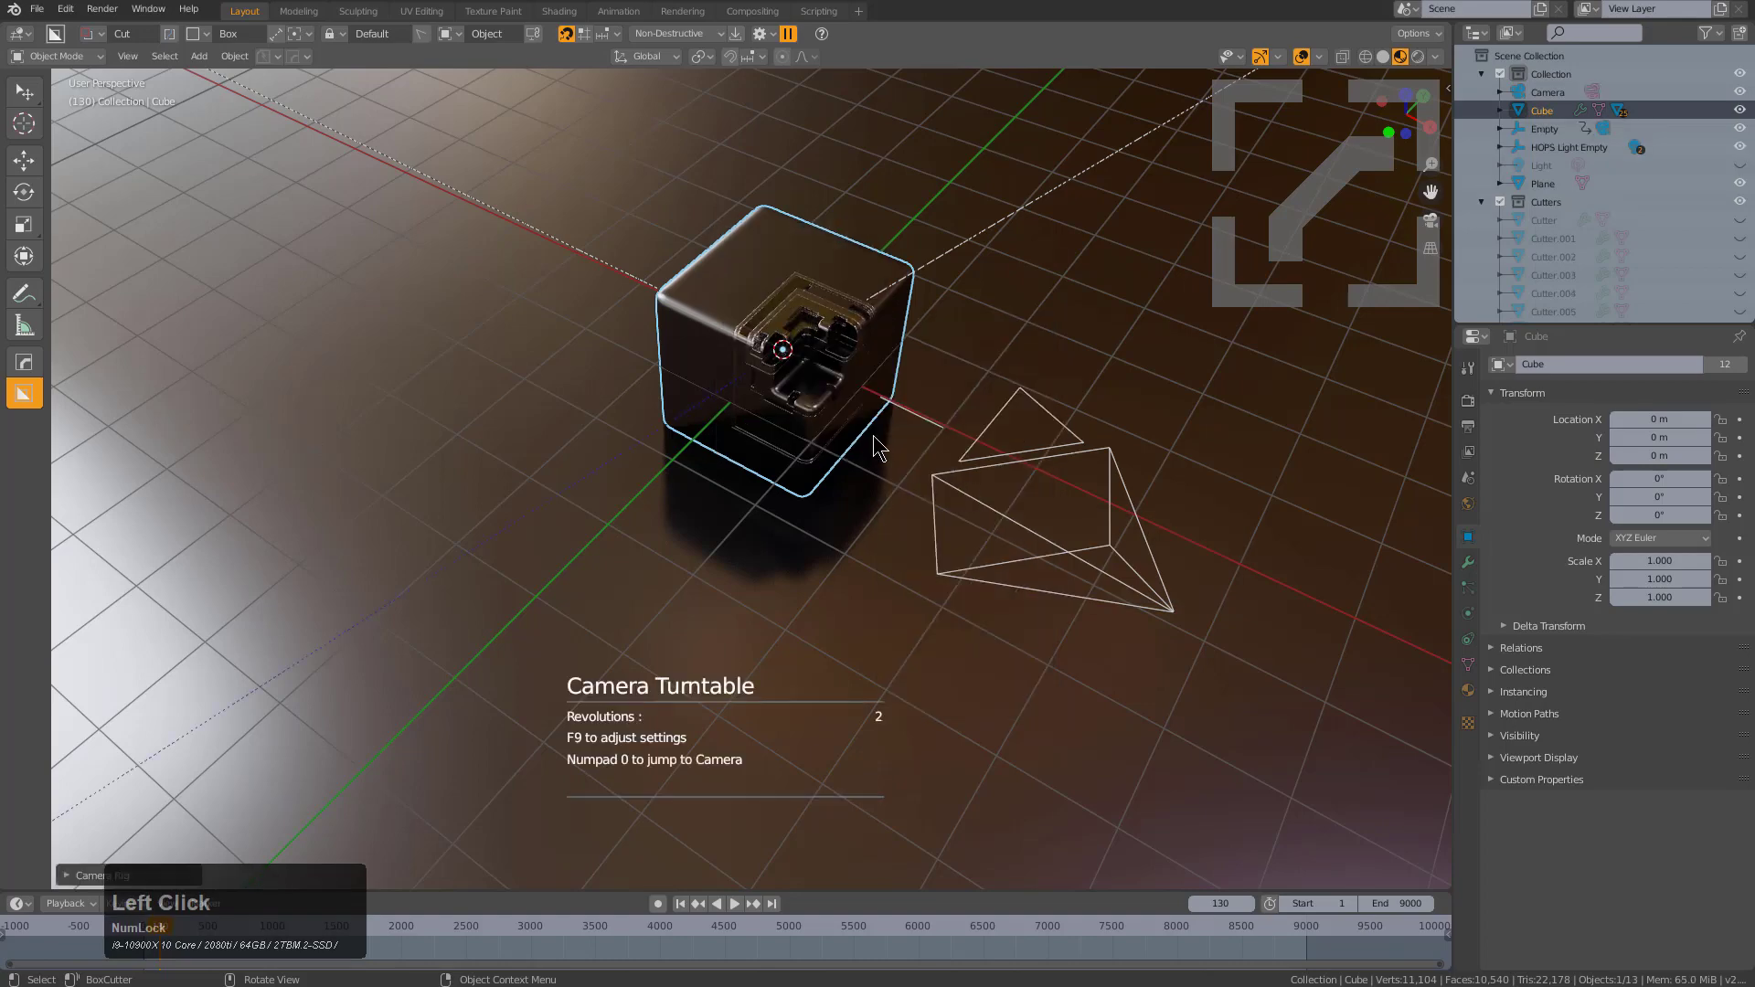
scroll(866, 445, "down", 2)
scroll(340, 692, "down", 2)
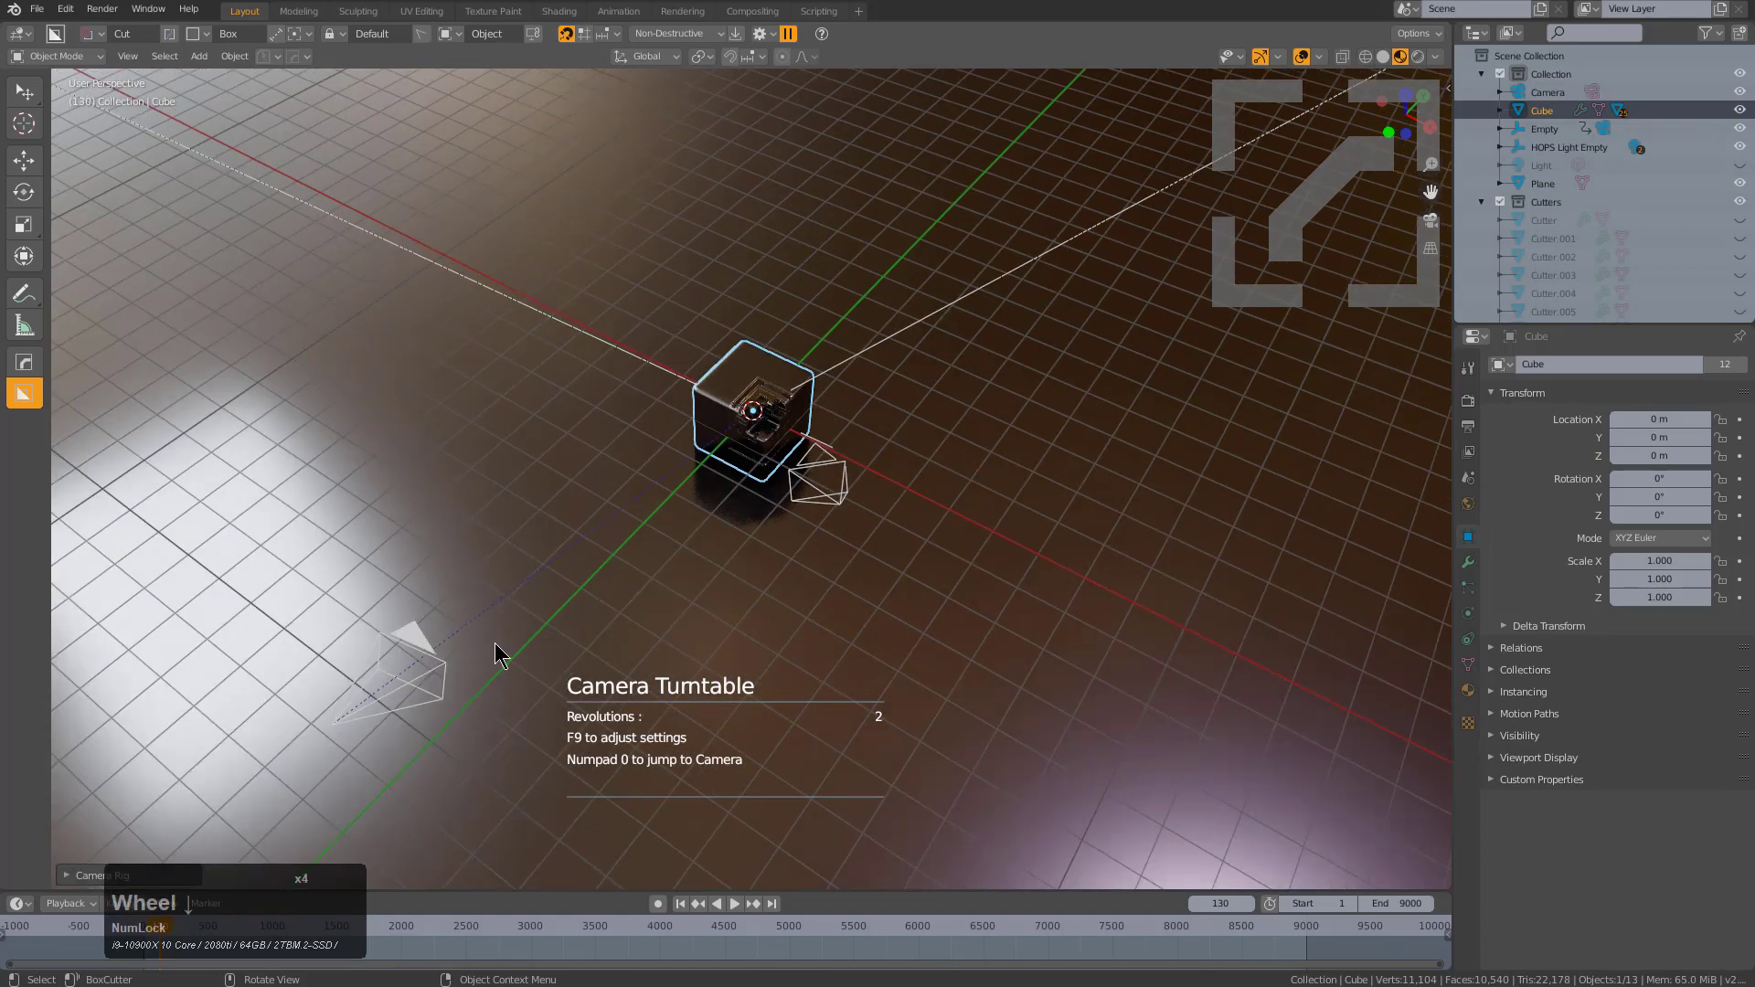
Check the Camera Rig settings: 2 rotations, Passepartout on, Bounce off, Make Active left enabled
key("F9")
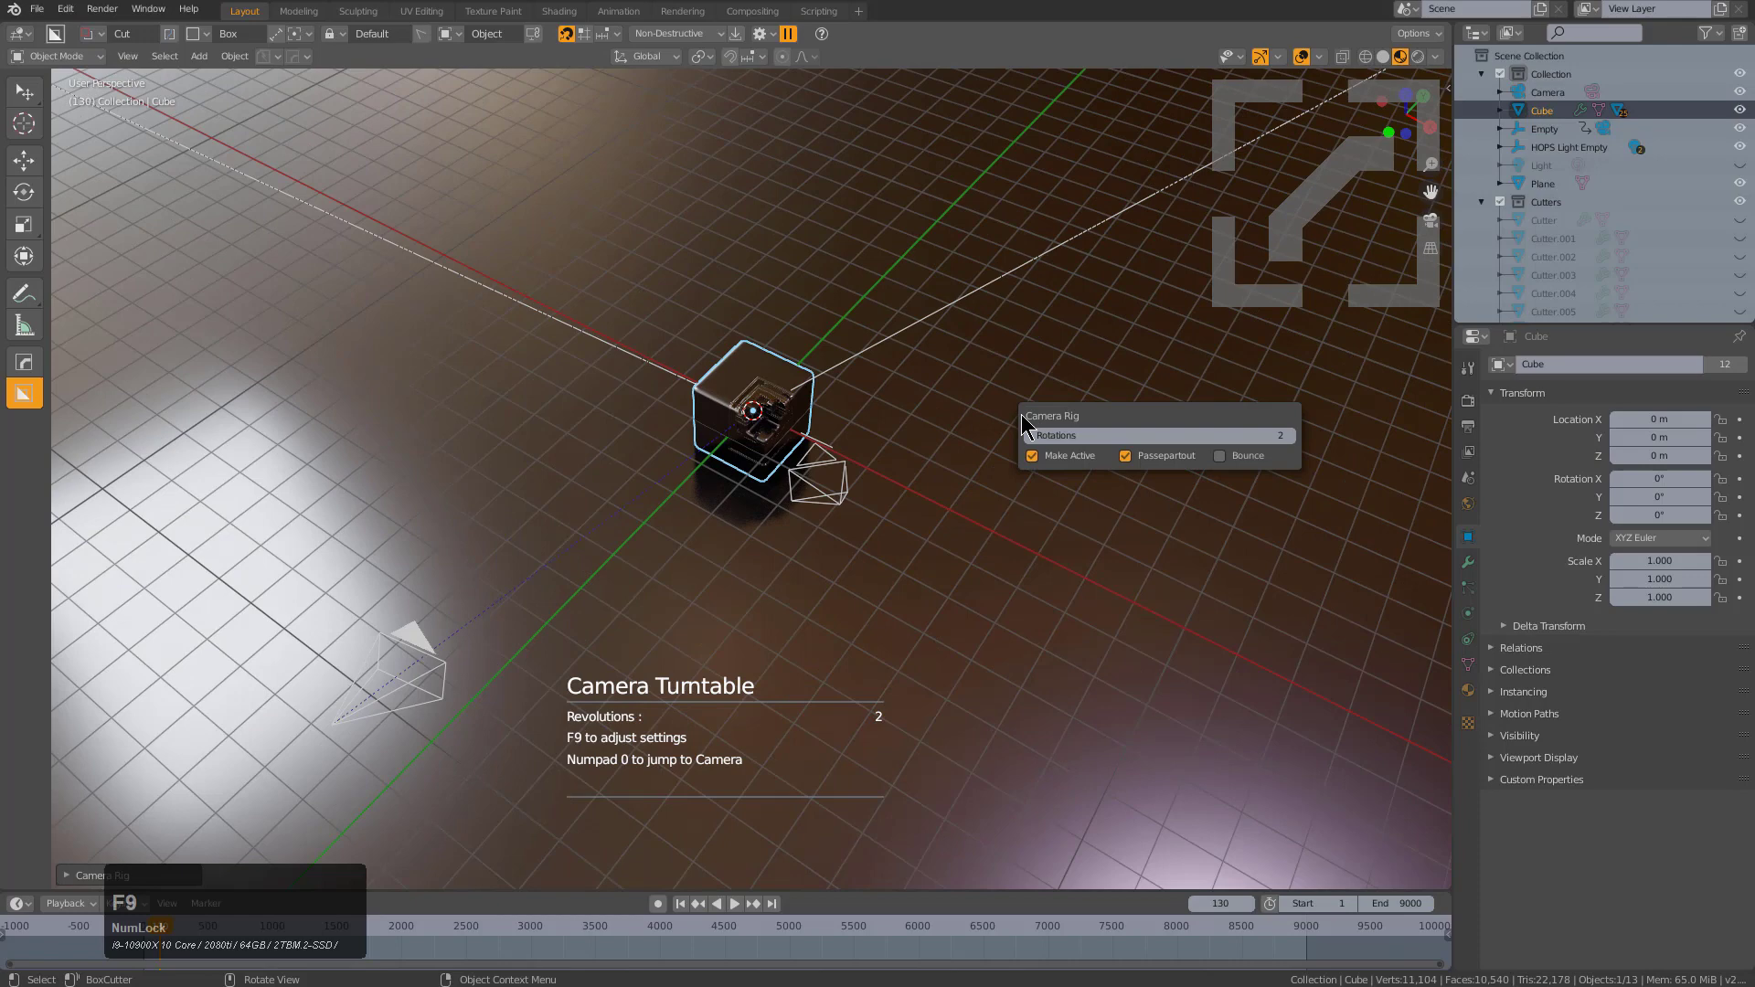
left_click(1061, 431)
left_click_drag(1060, 422, 1017, 406)
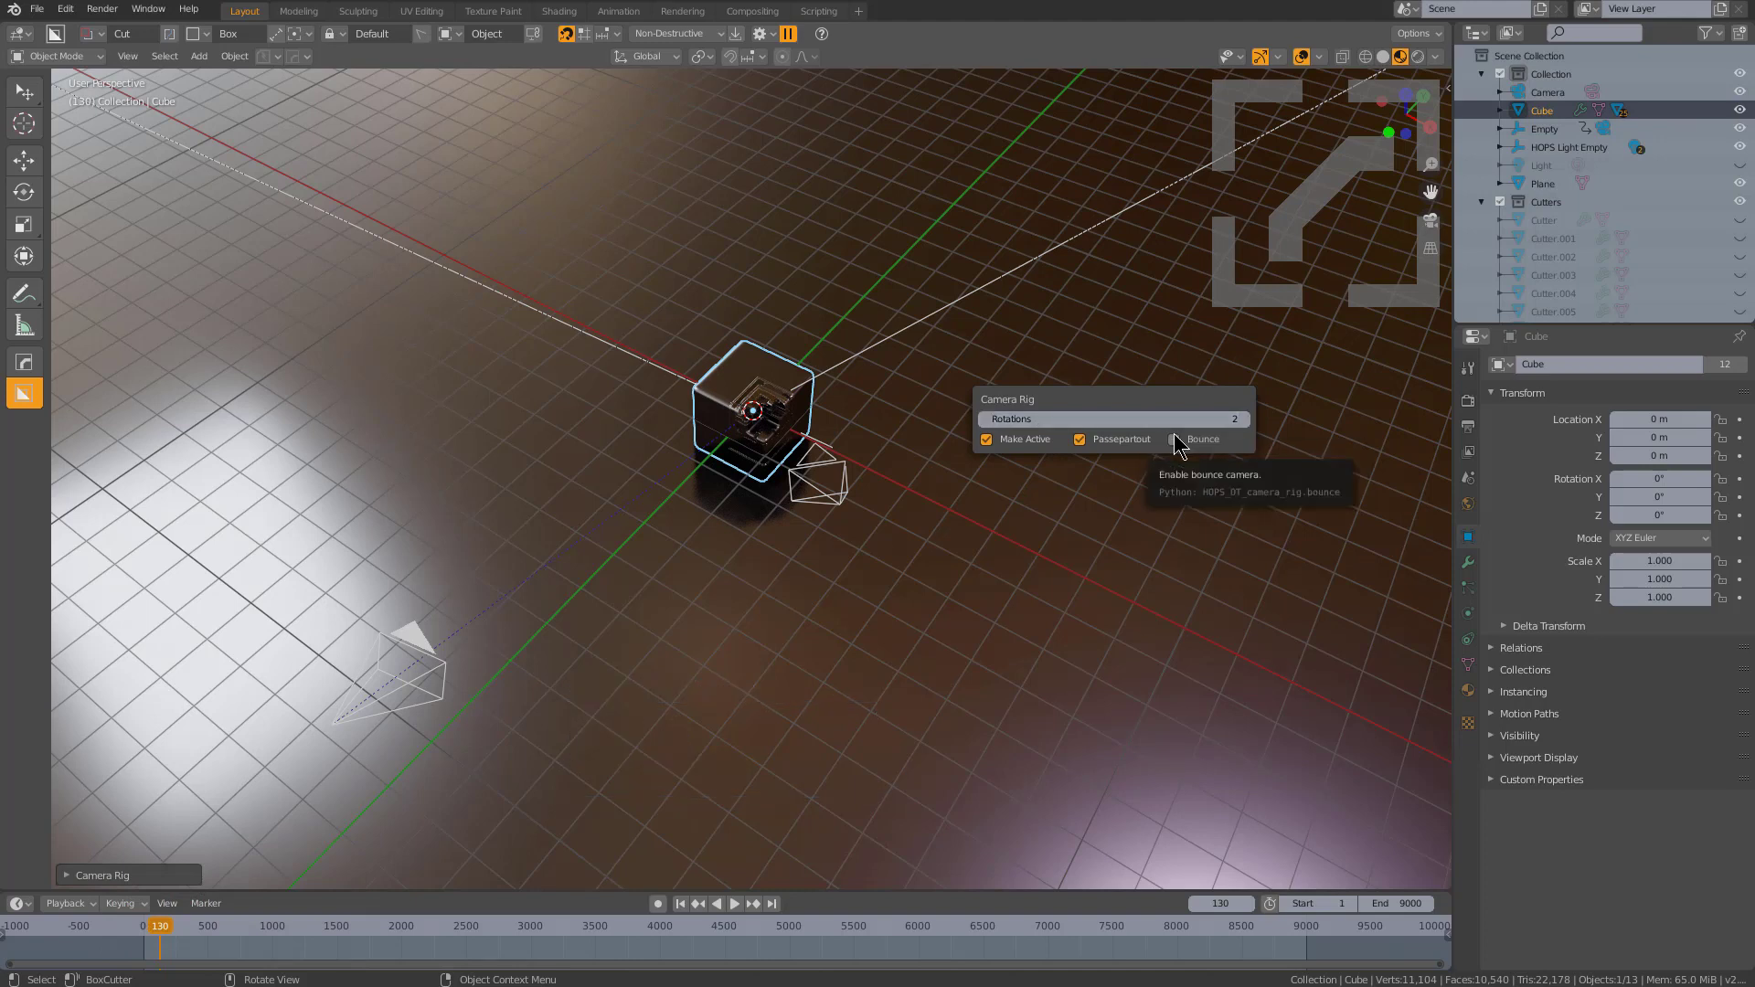
left_click(1042, 440)
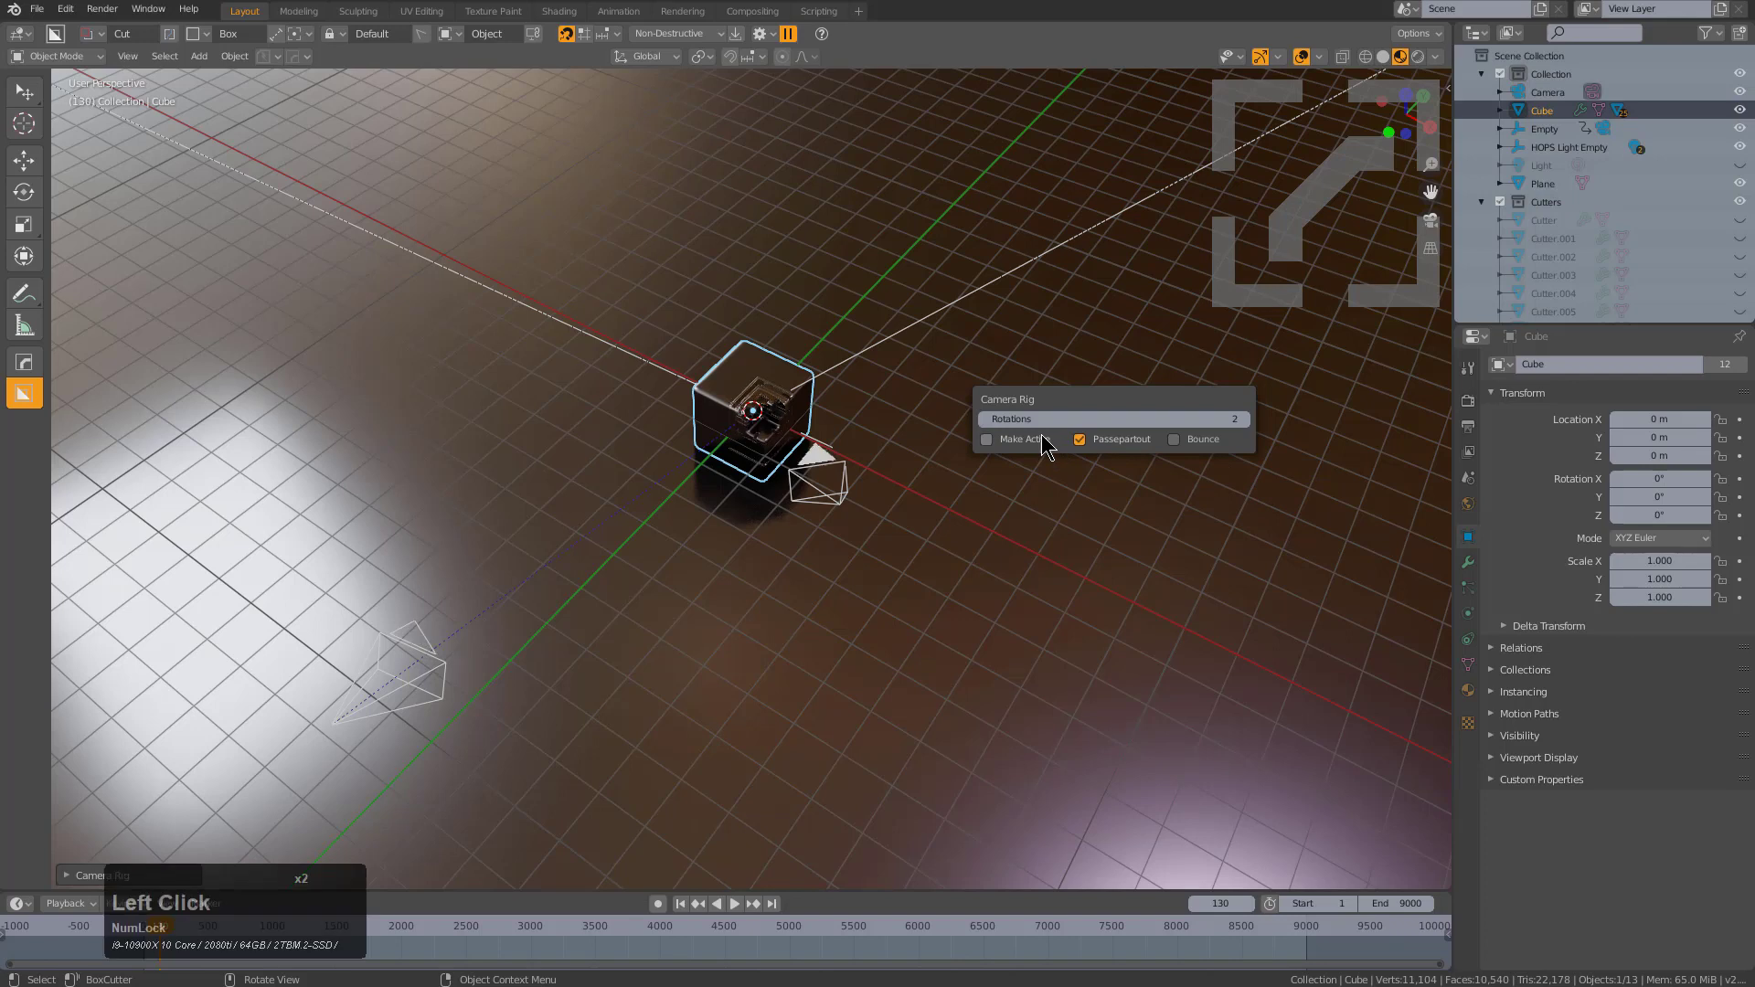
left_click(1047, 443)
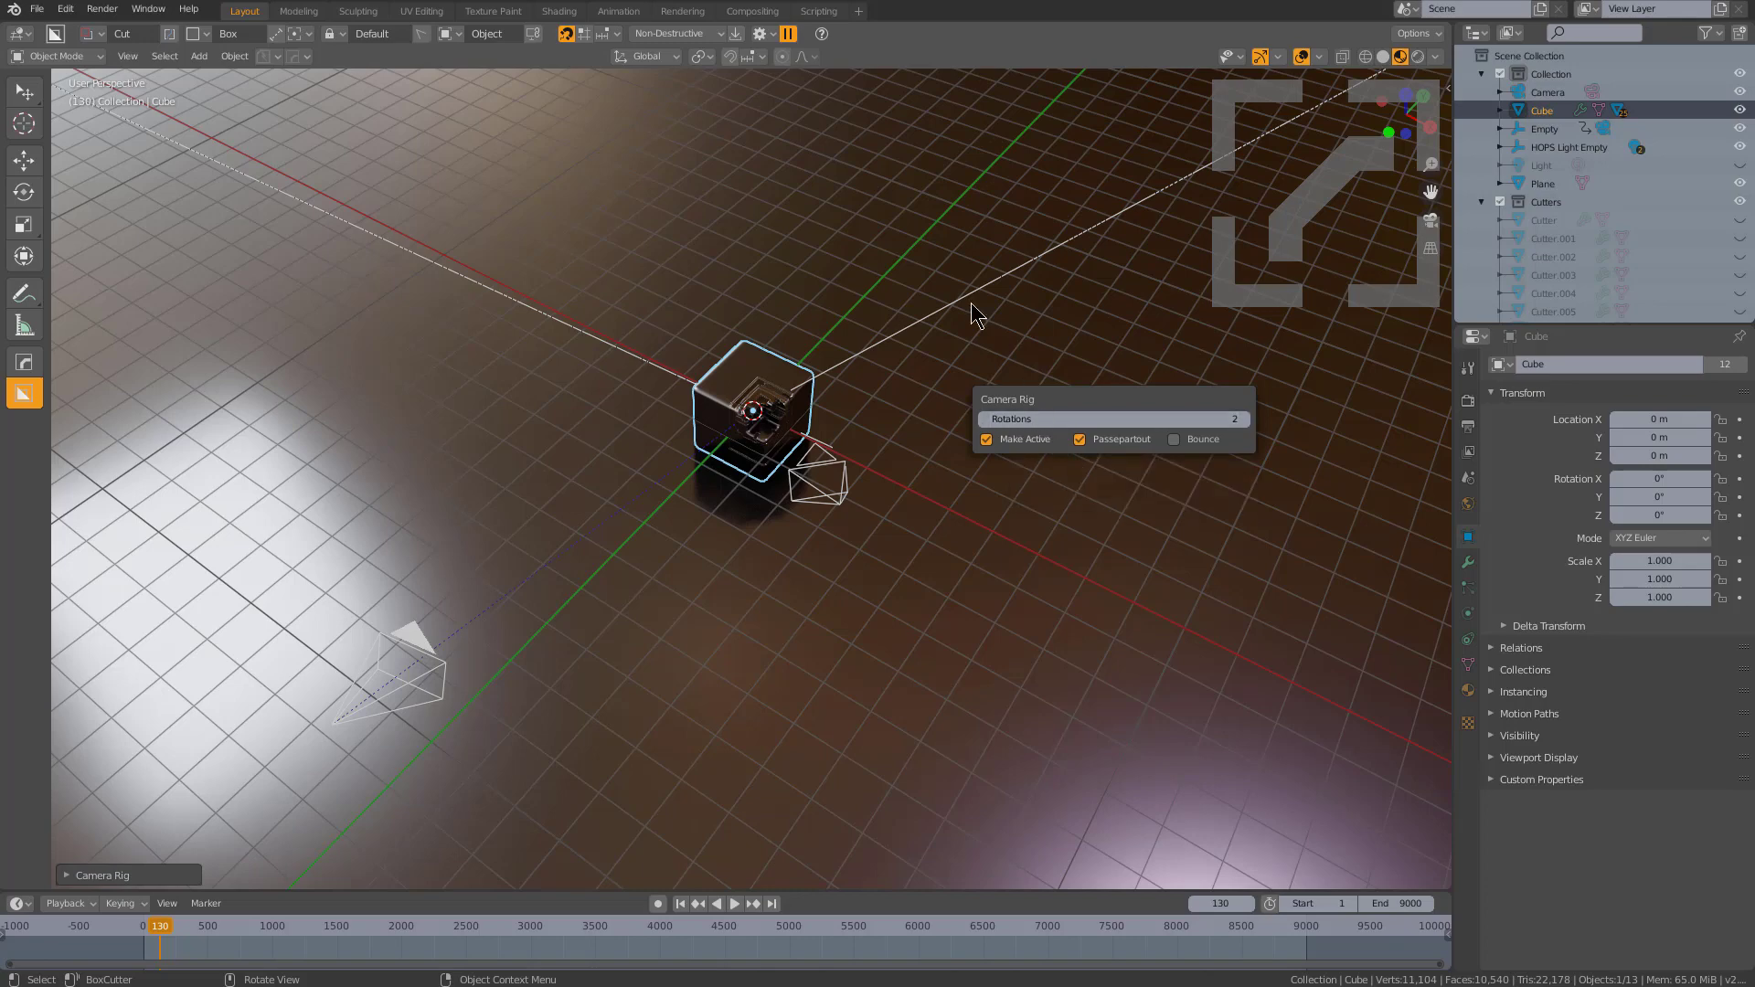
Inspect the rig from front and top views, then look through the turntable camera
middle_click_drag(976, 421, 926, 410)
key("KP_1")
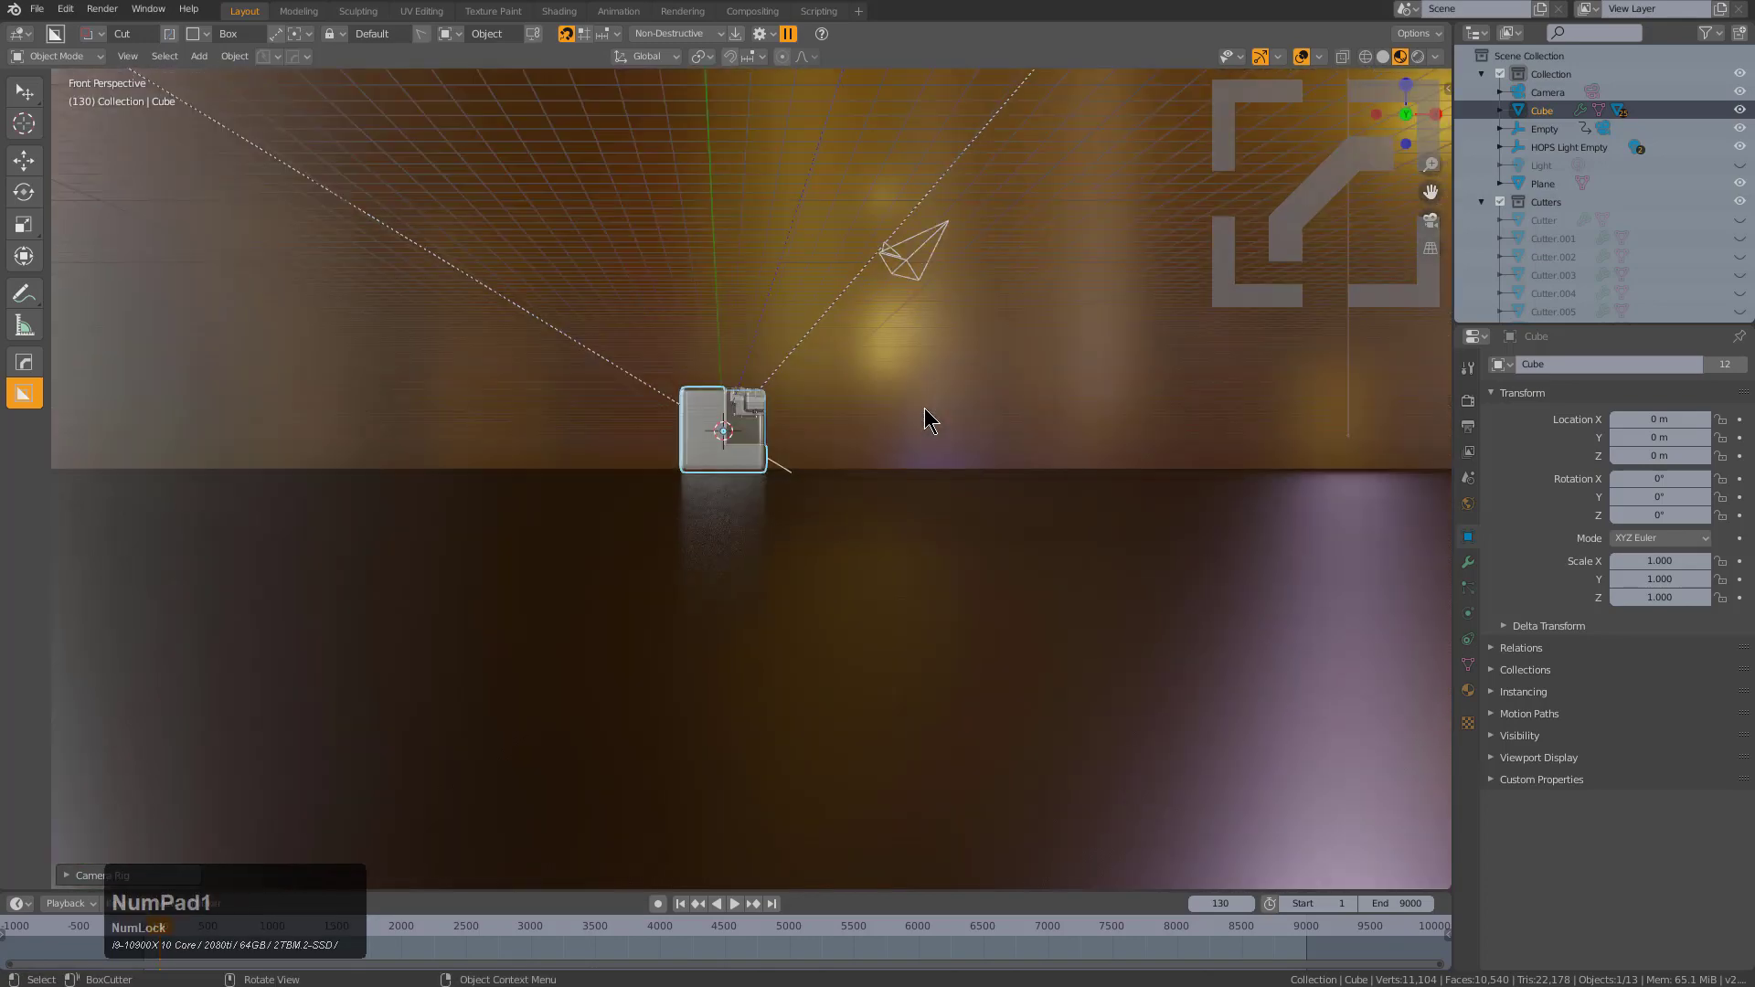
key("KP_5")
key("KP_8")
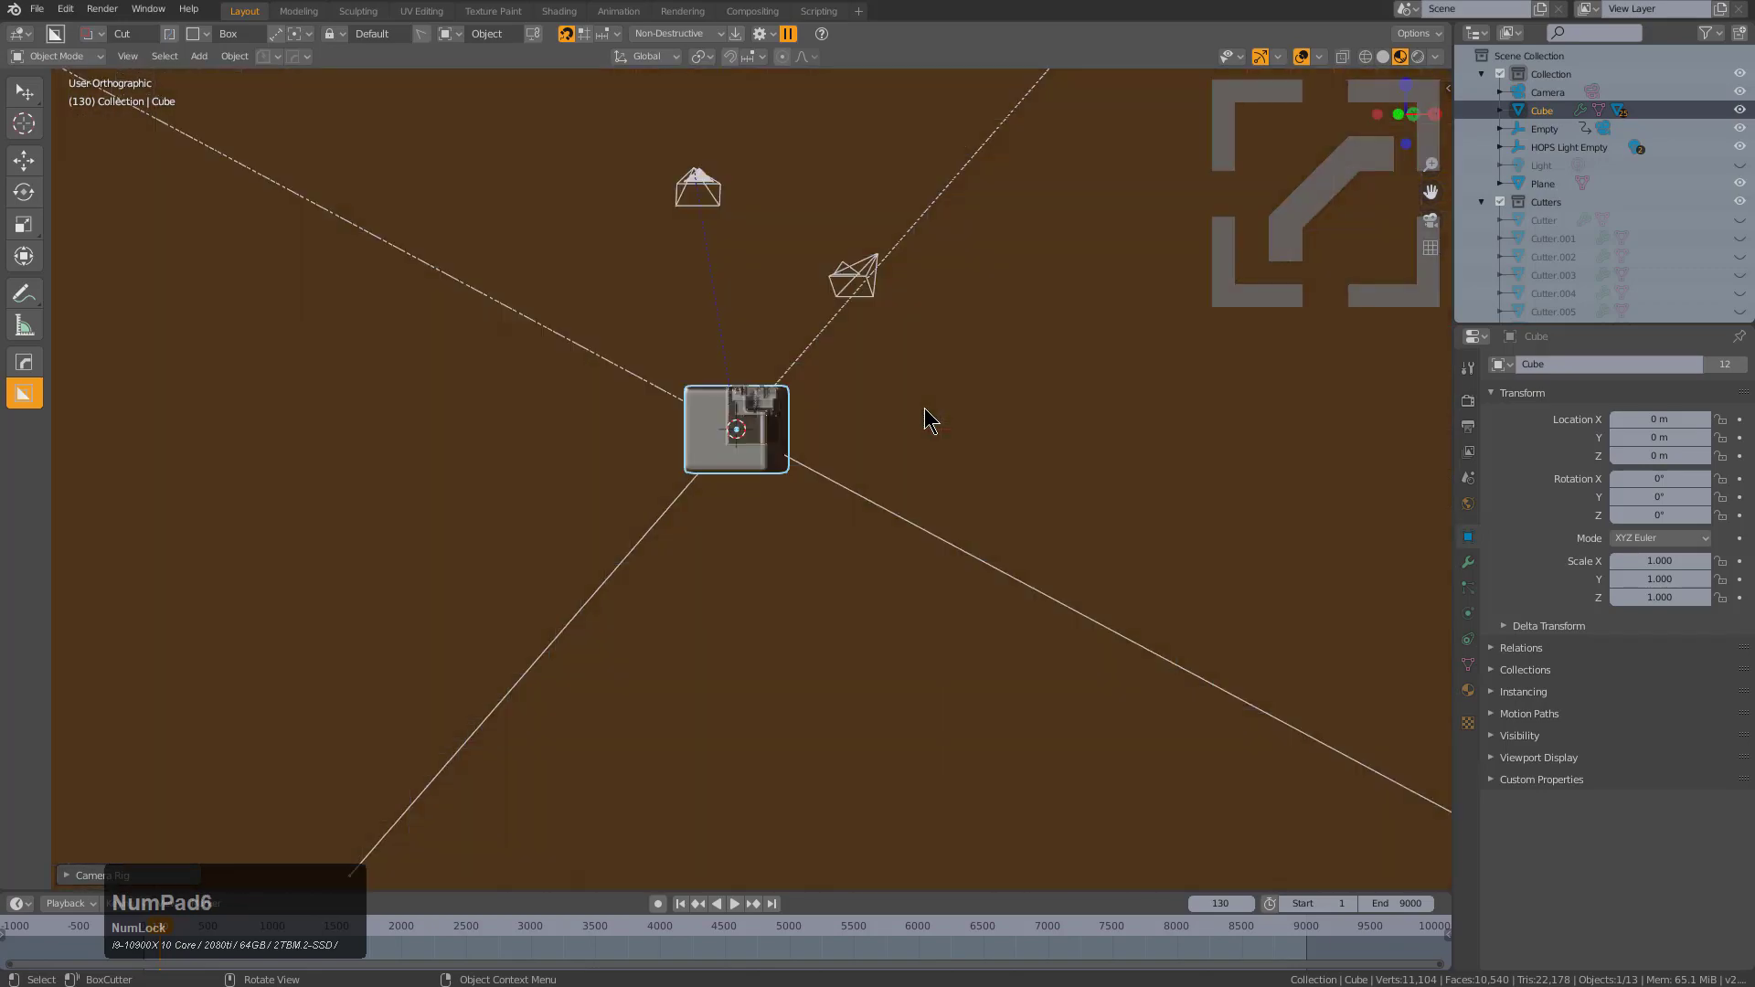
key("KP_8")
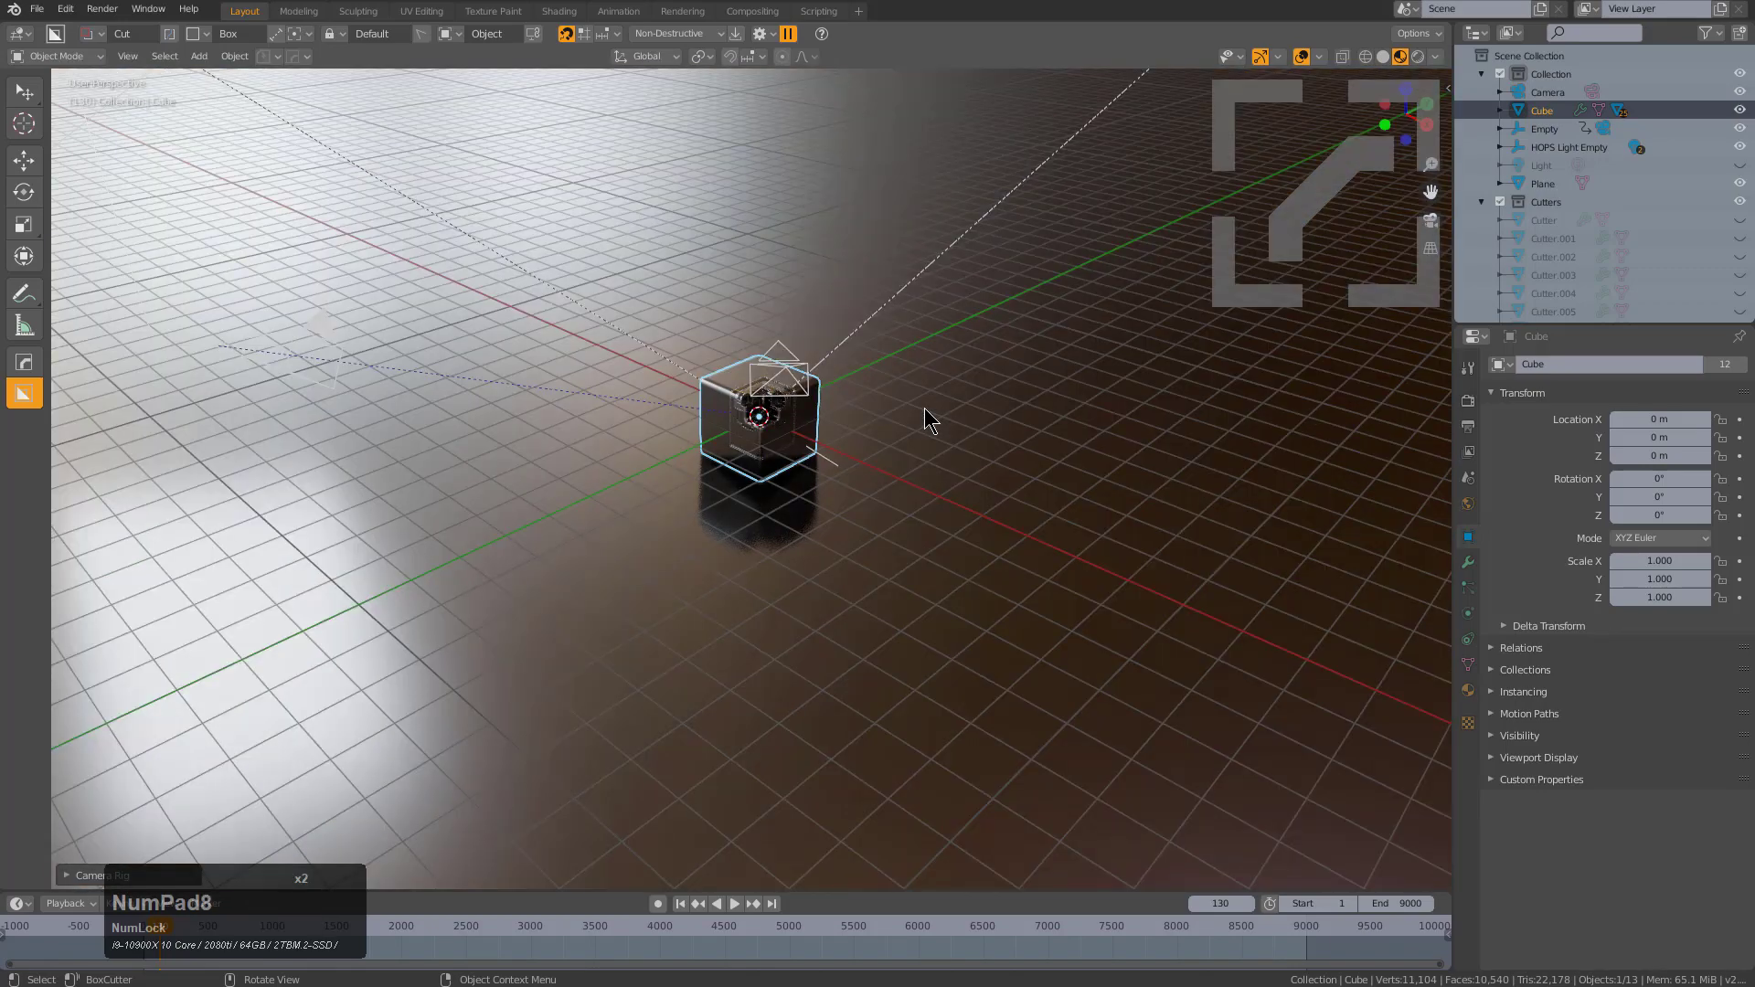
scroll(1026, 286, "up", 3)
middle_click_drag(1022, 292, 991, 364)
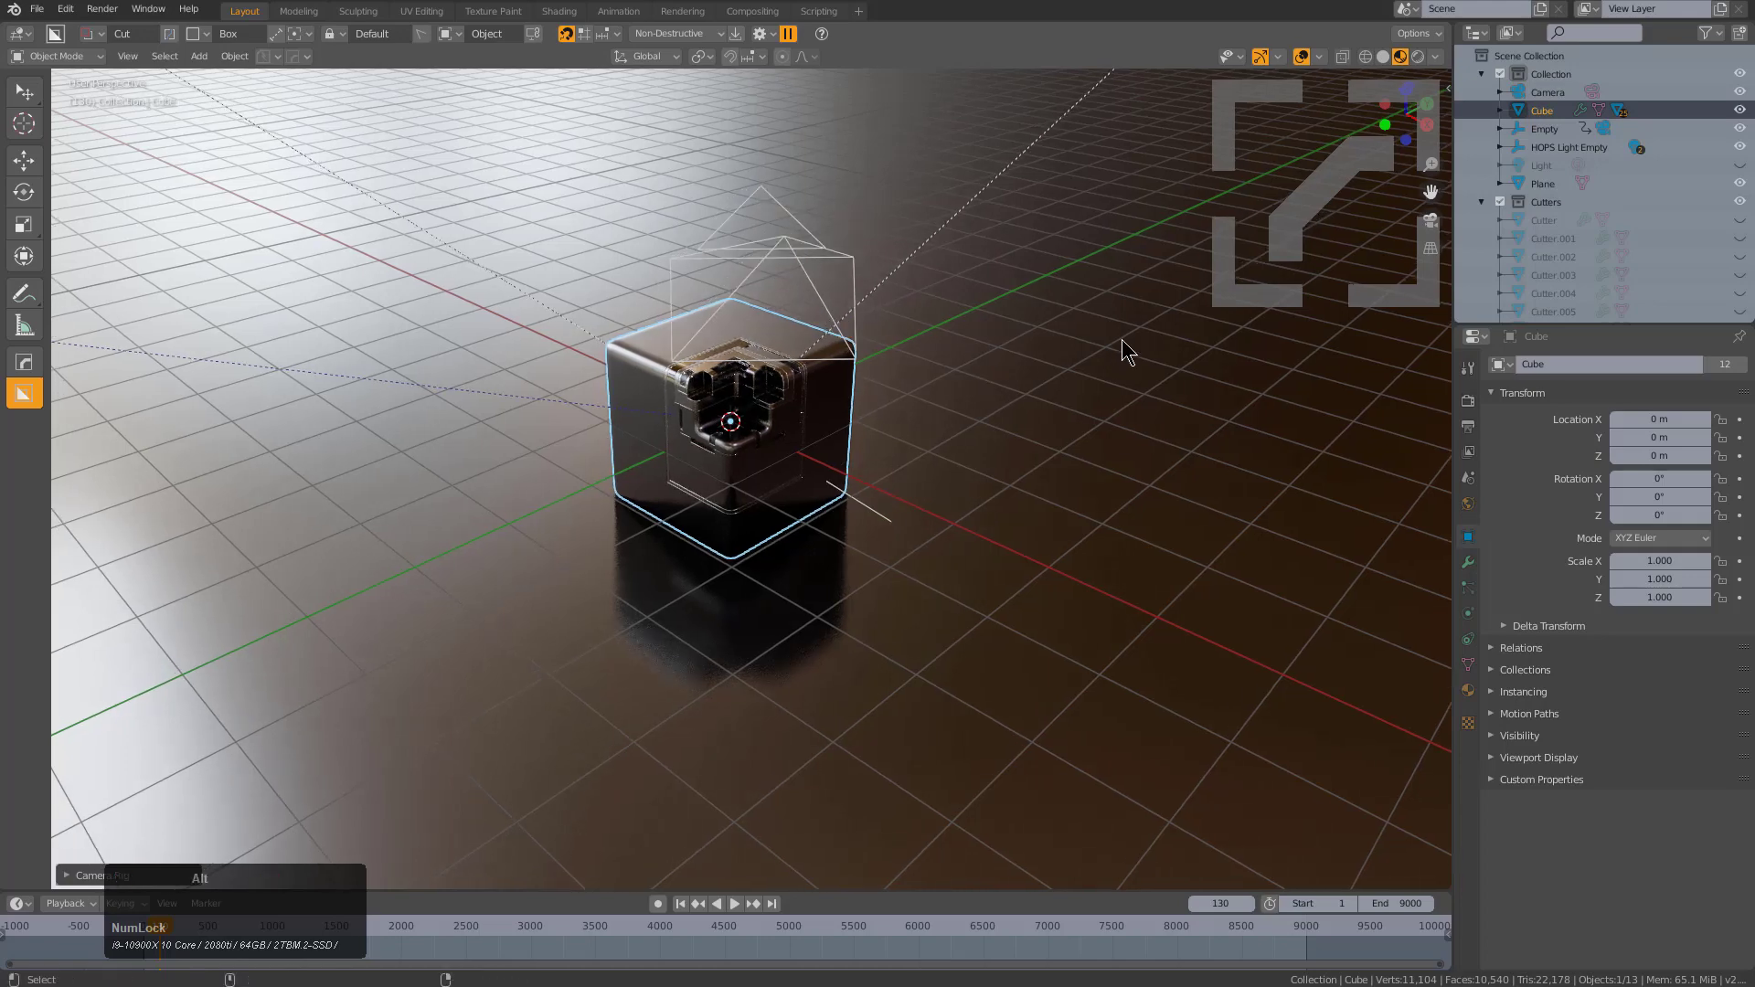
key("KP_0")
scroll(966, 378, "down", 2)
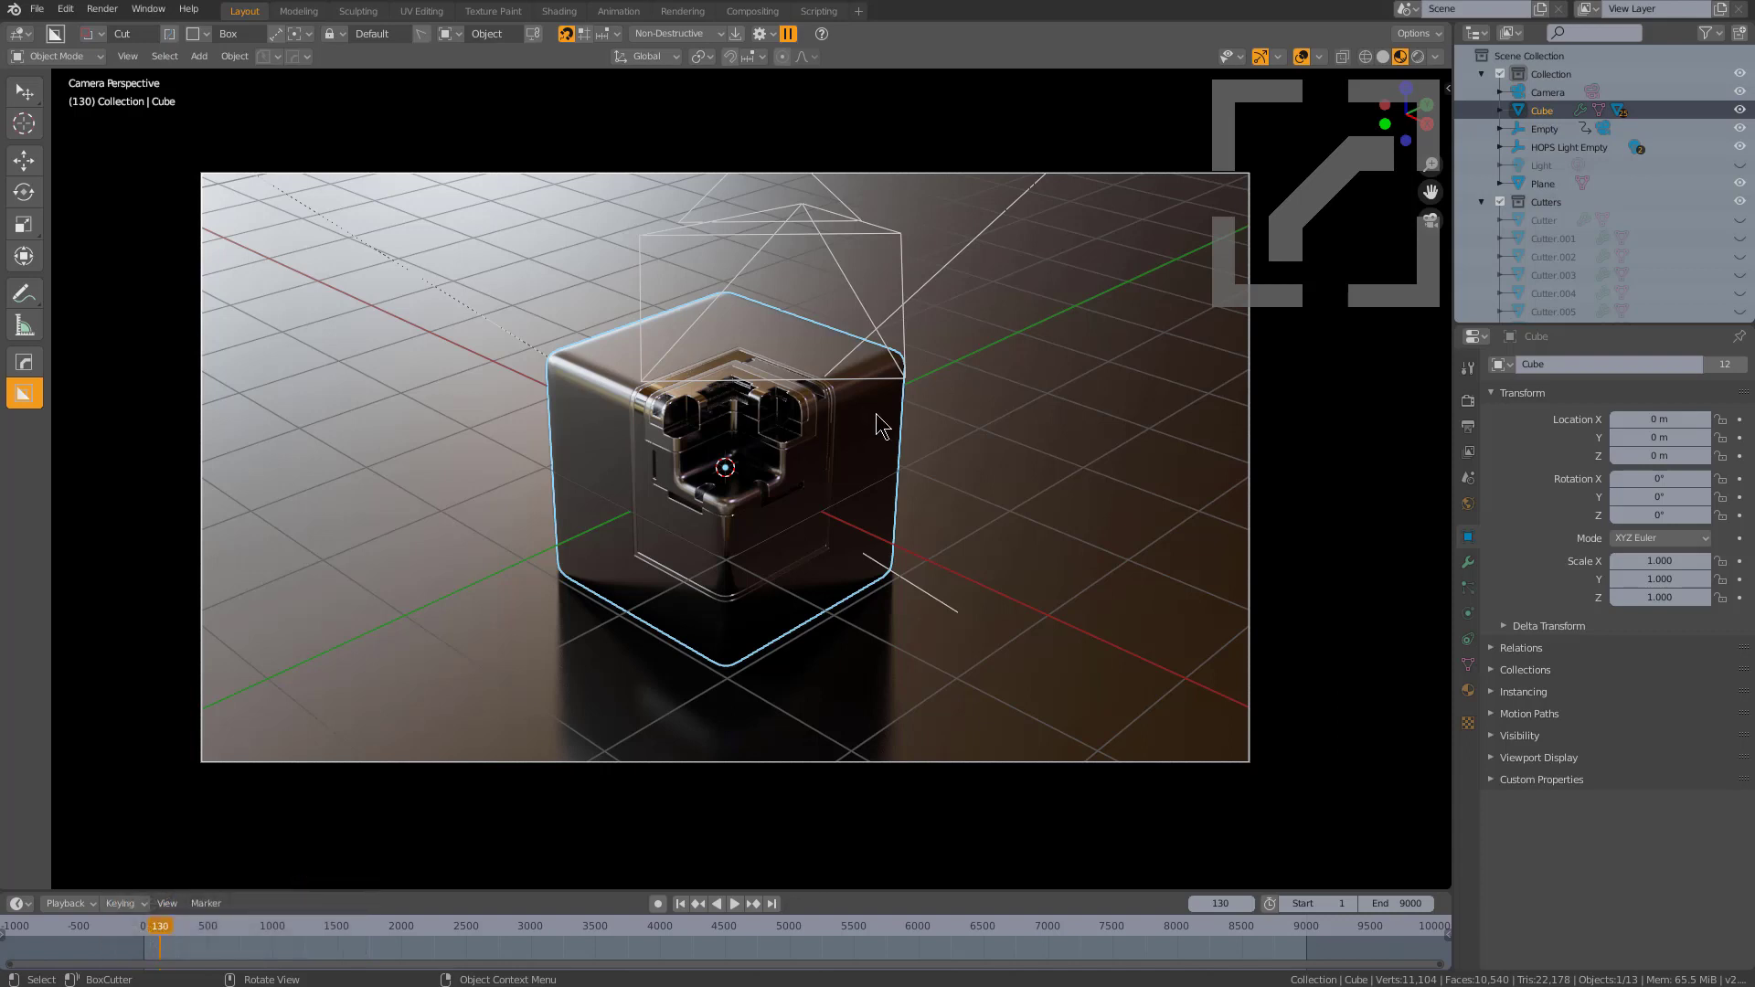
Hide the viewport overlays and play the turntable animation through the camera
left_click(1302, 57)
key("space")
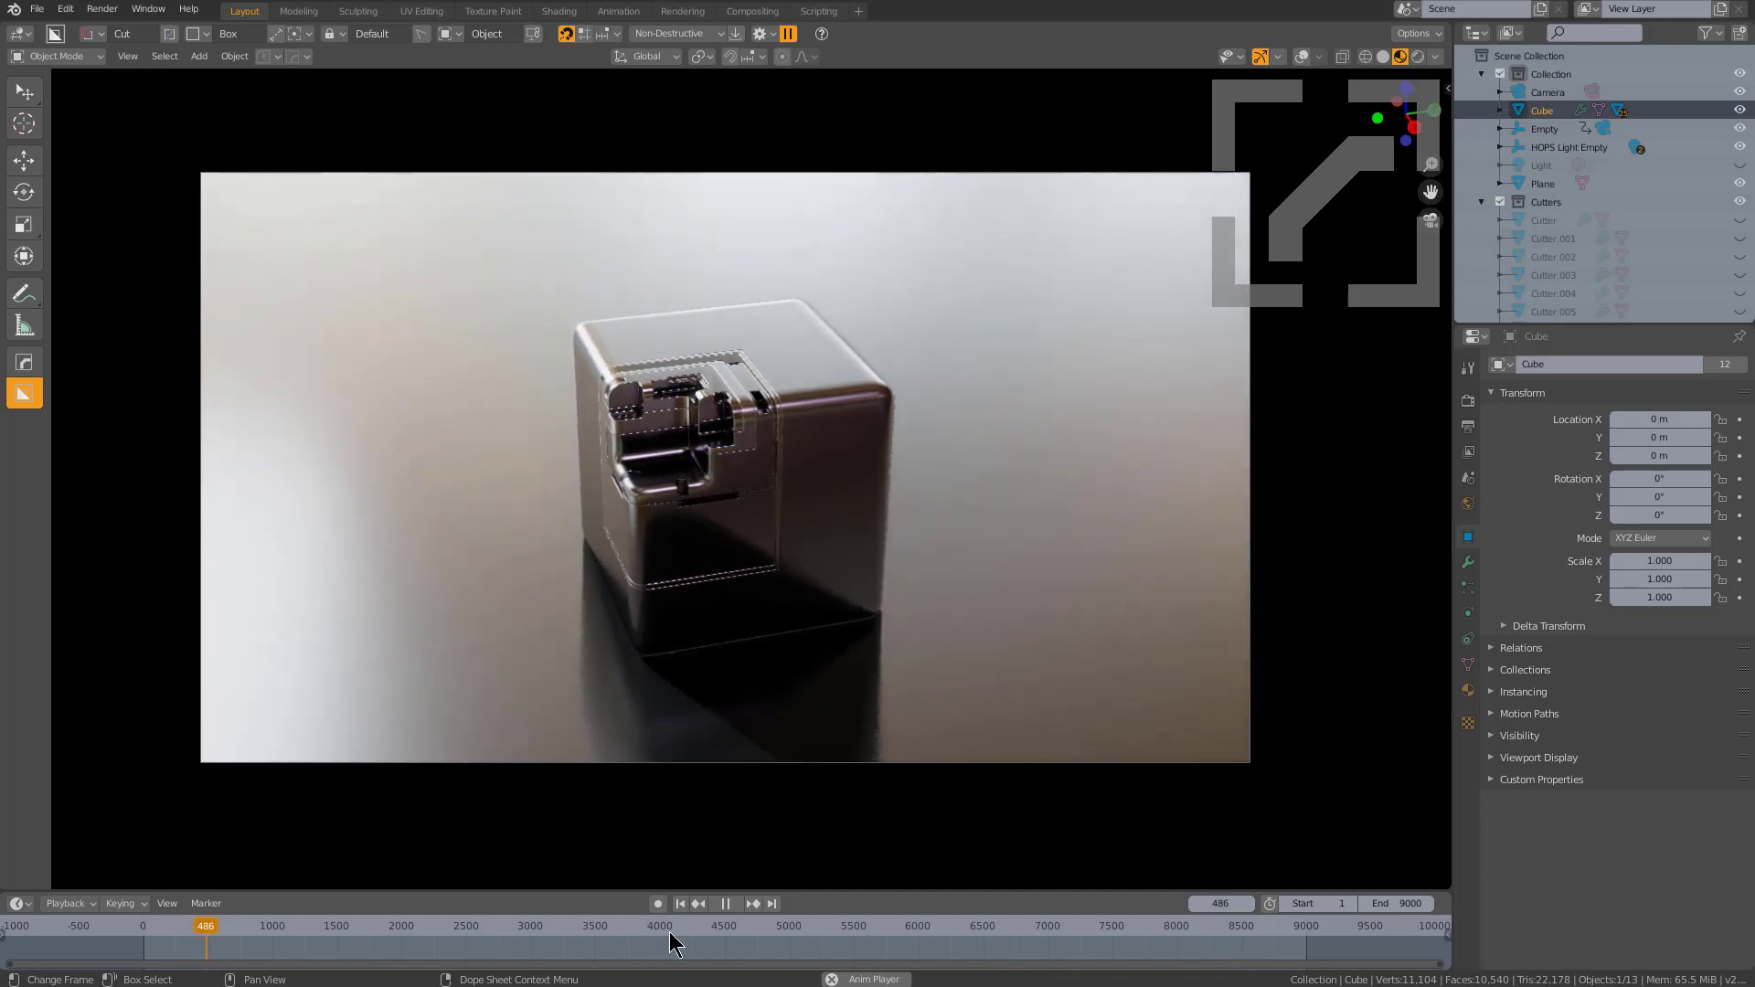
Try end frames of 250 and then 60, fitting the timeline to the range
left_click(1381, 905)
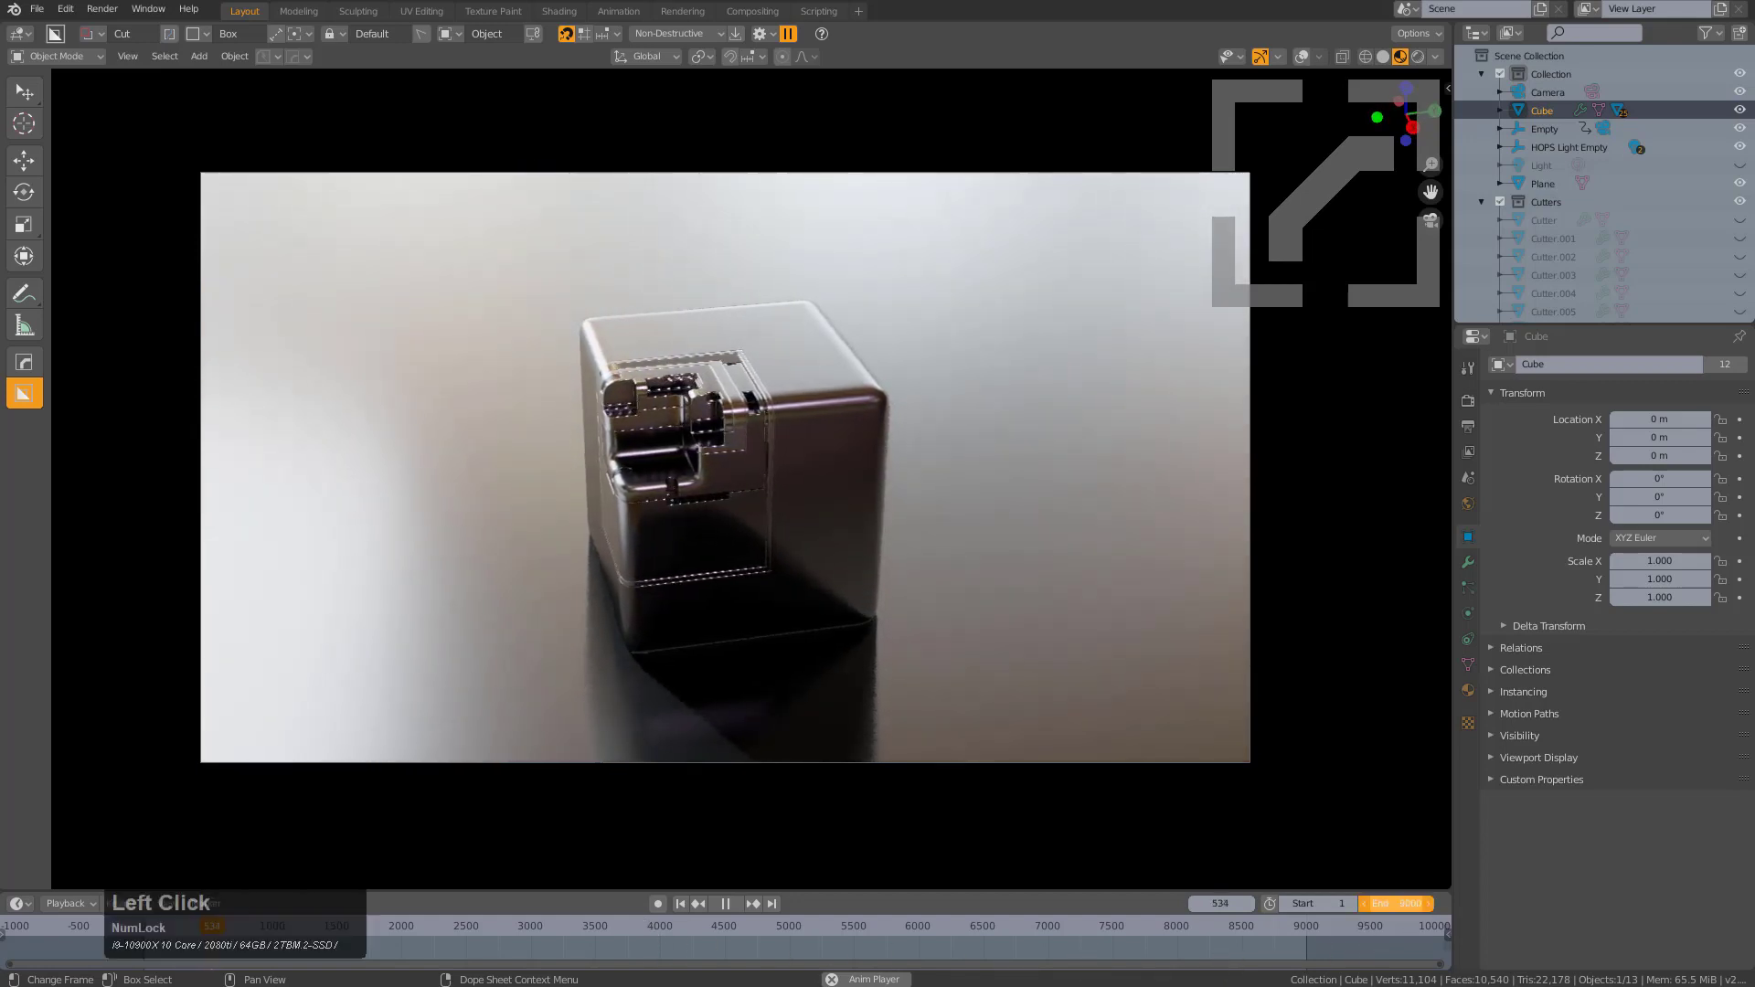
key("Num_Lock")
type("250")
key("KP_Enter")
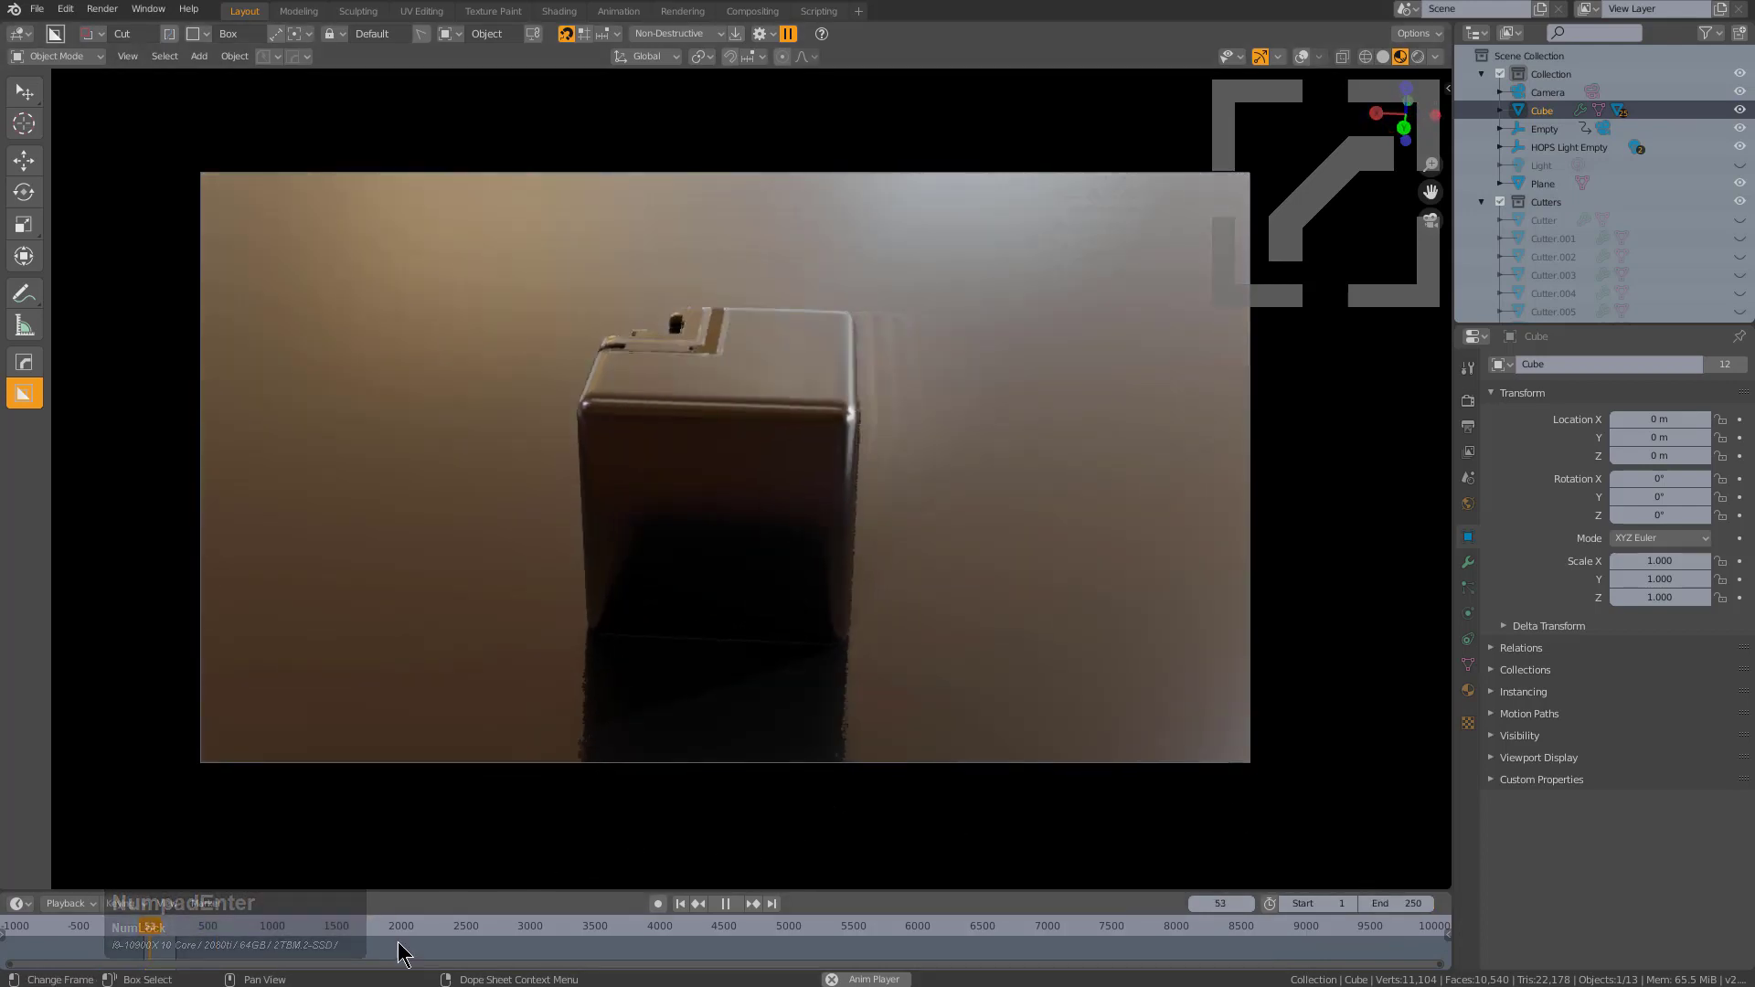
key("Home")
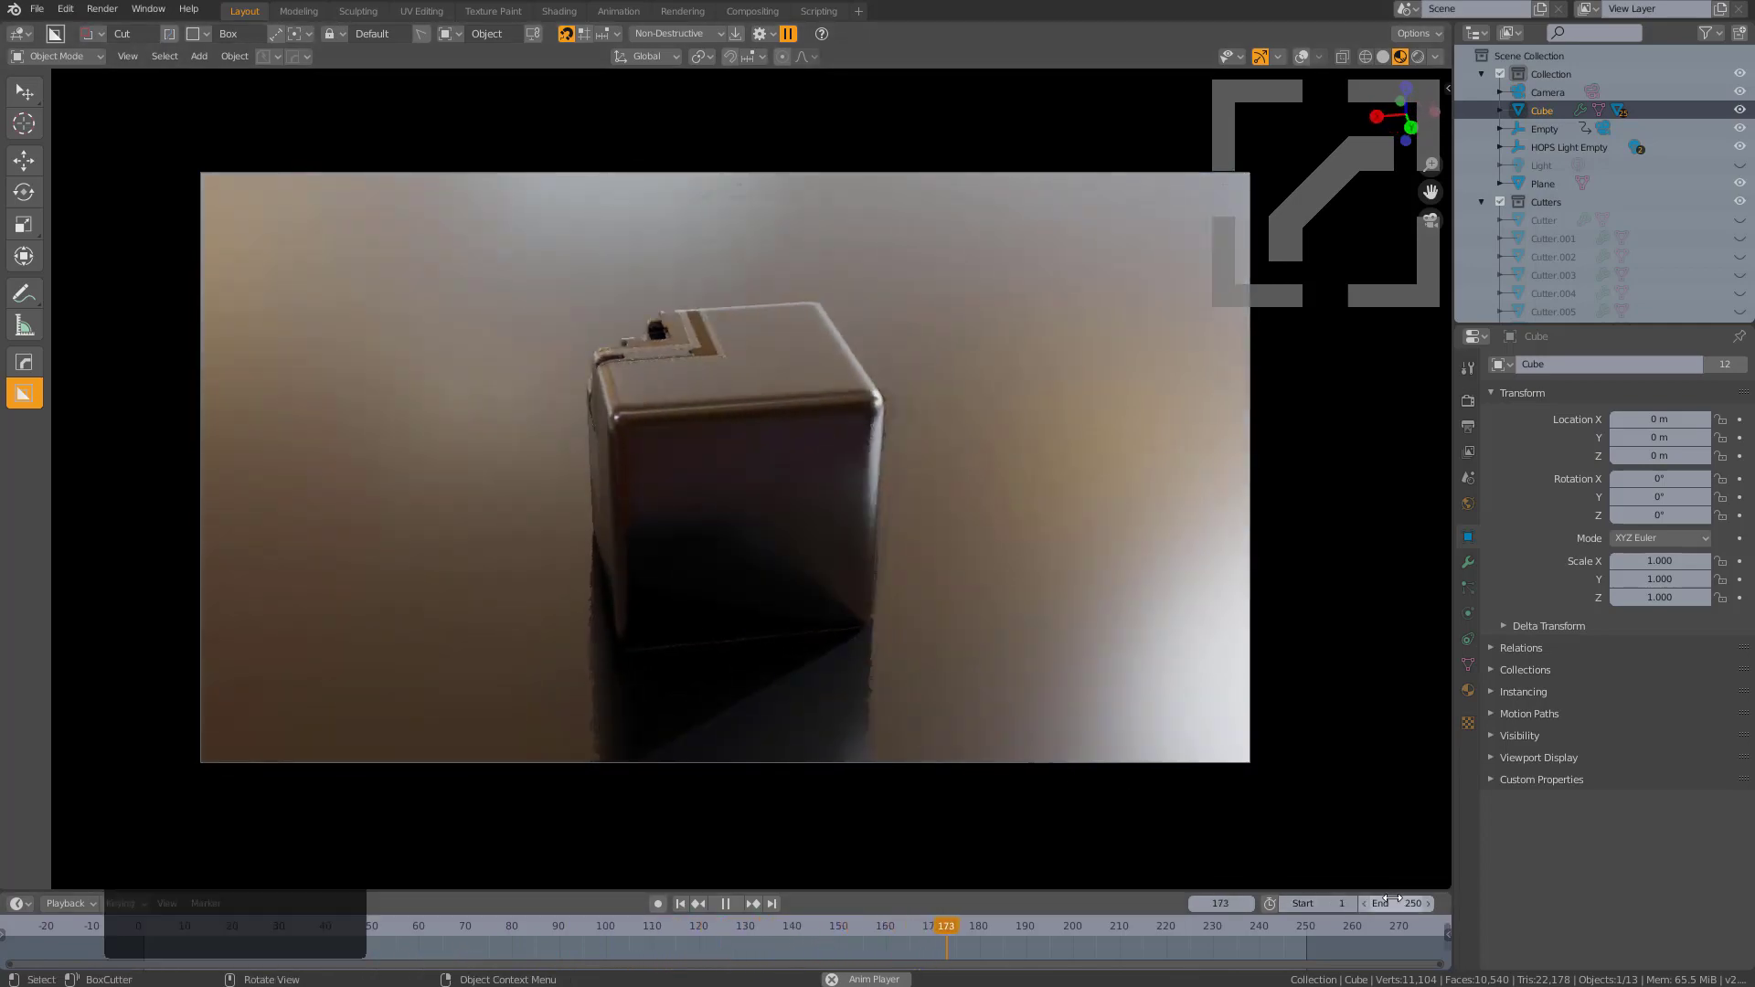
left_click(1391, 903)
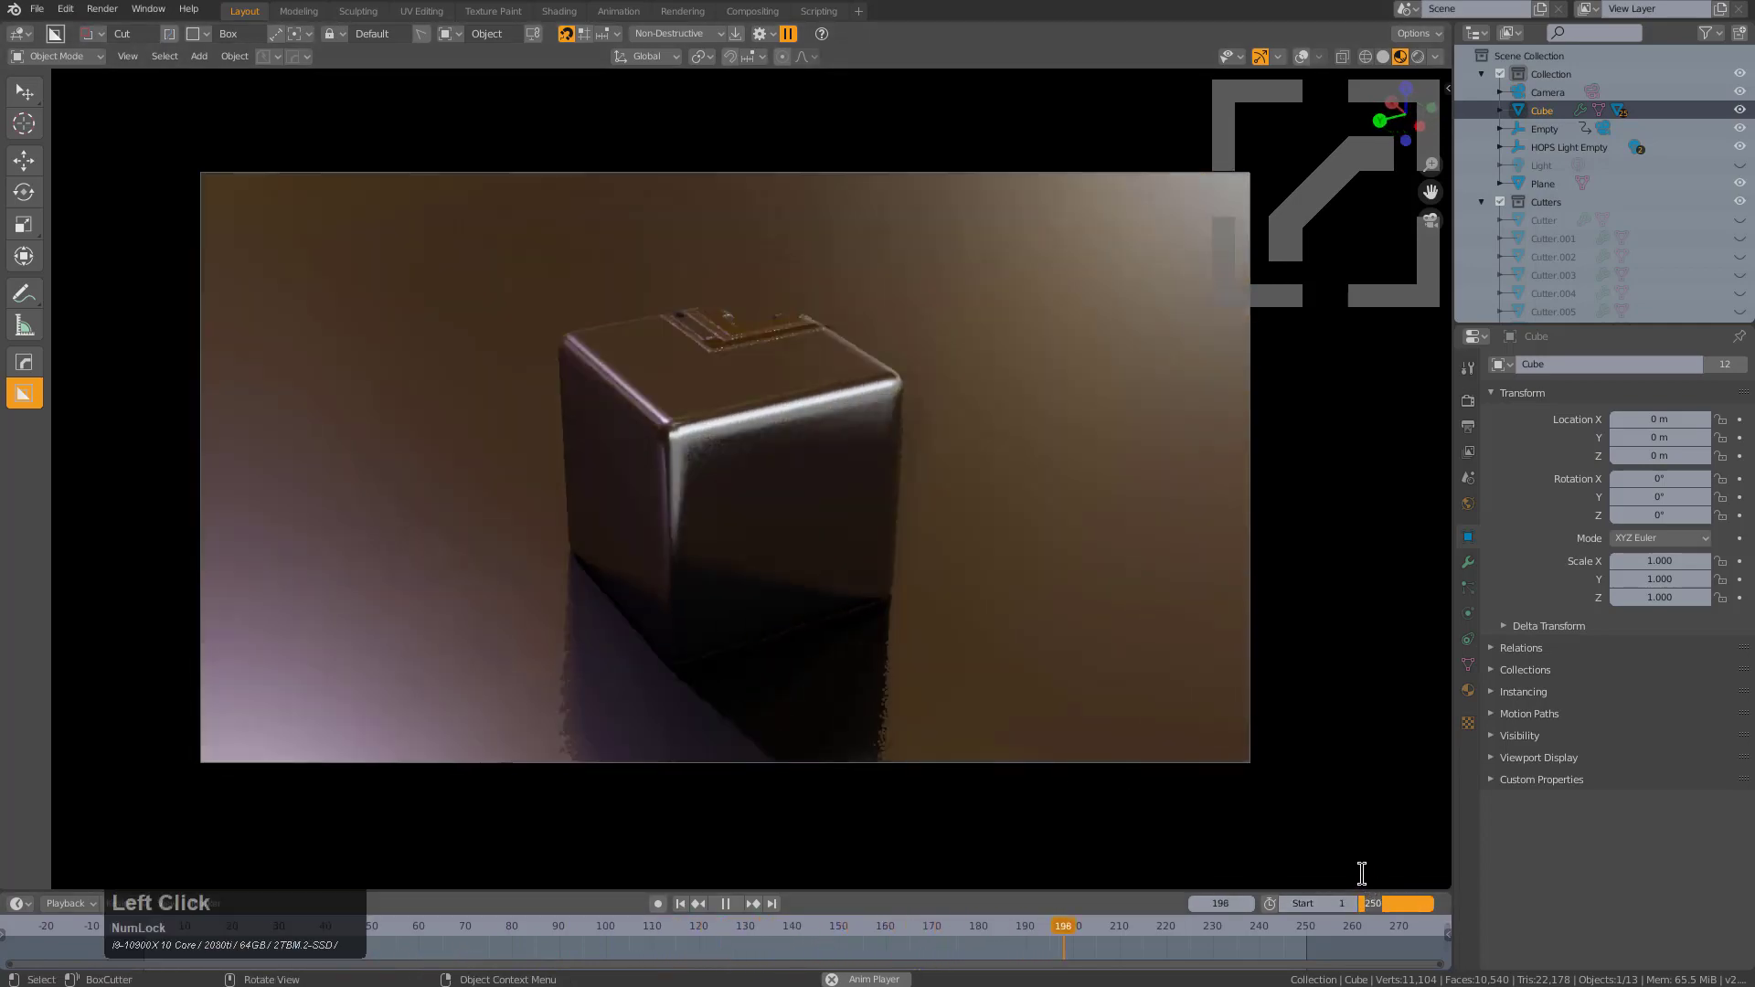
type("60")
key("KP_Enter")
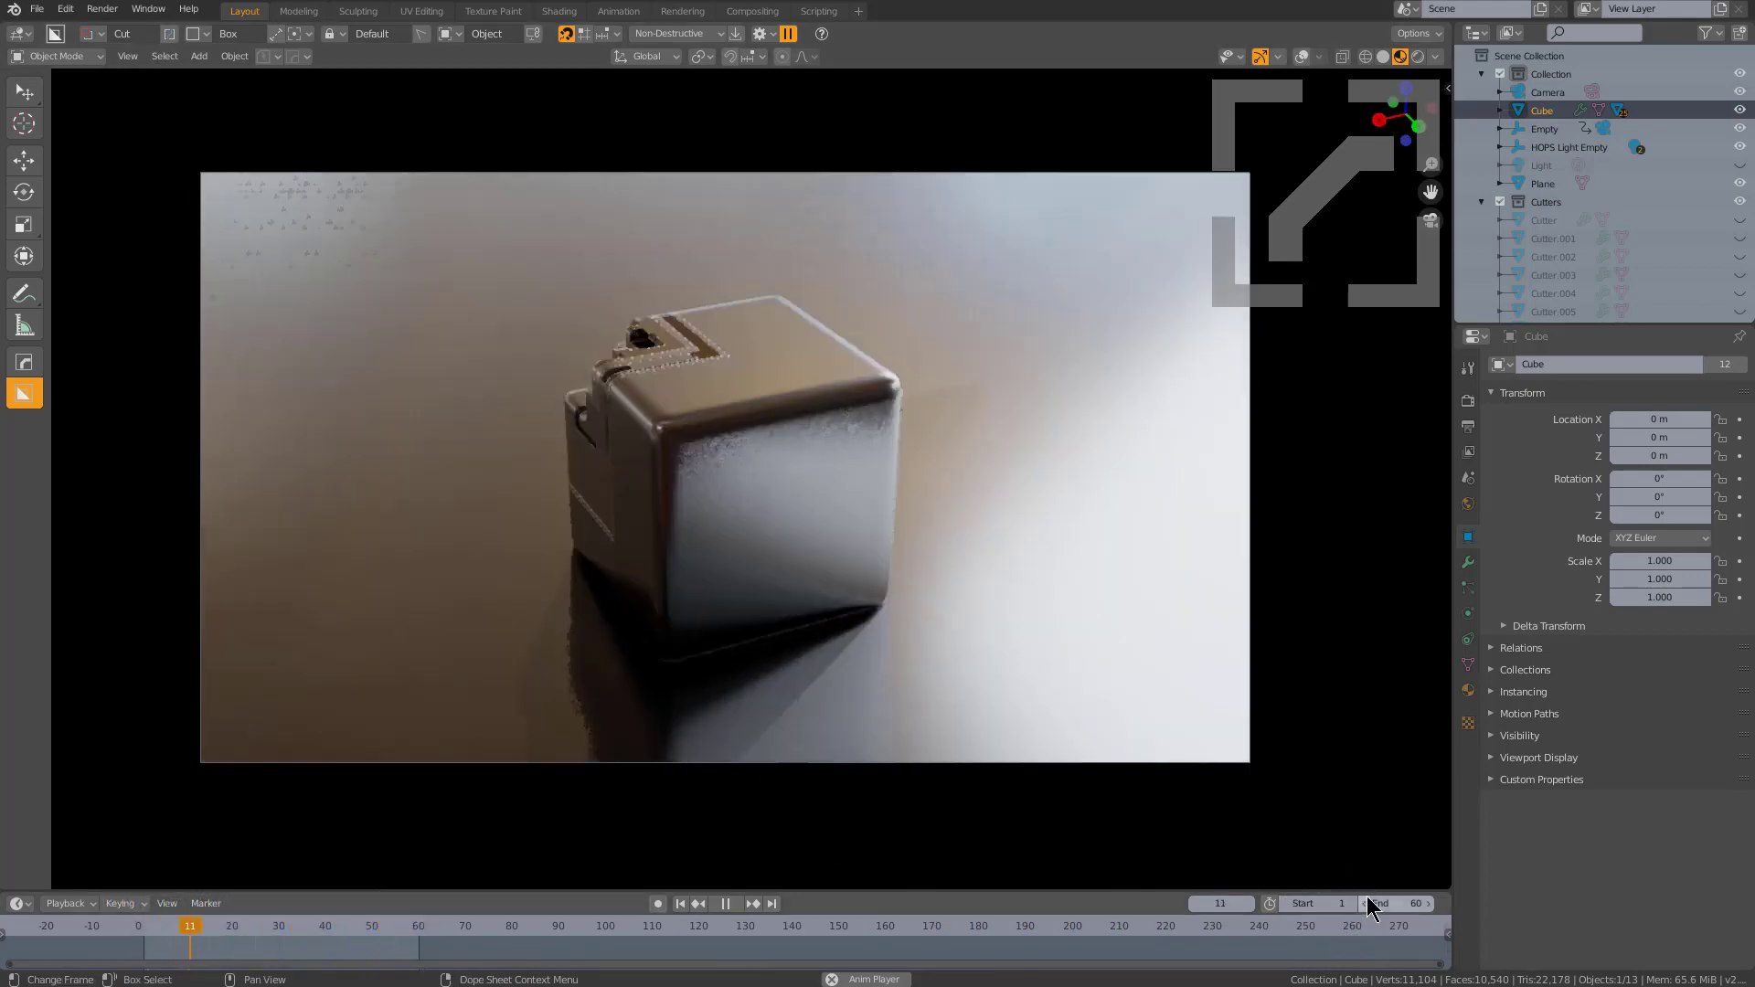
Change the end frame to 120, then finally to 9001
left_click(1392, 903)
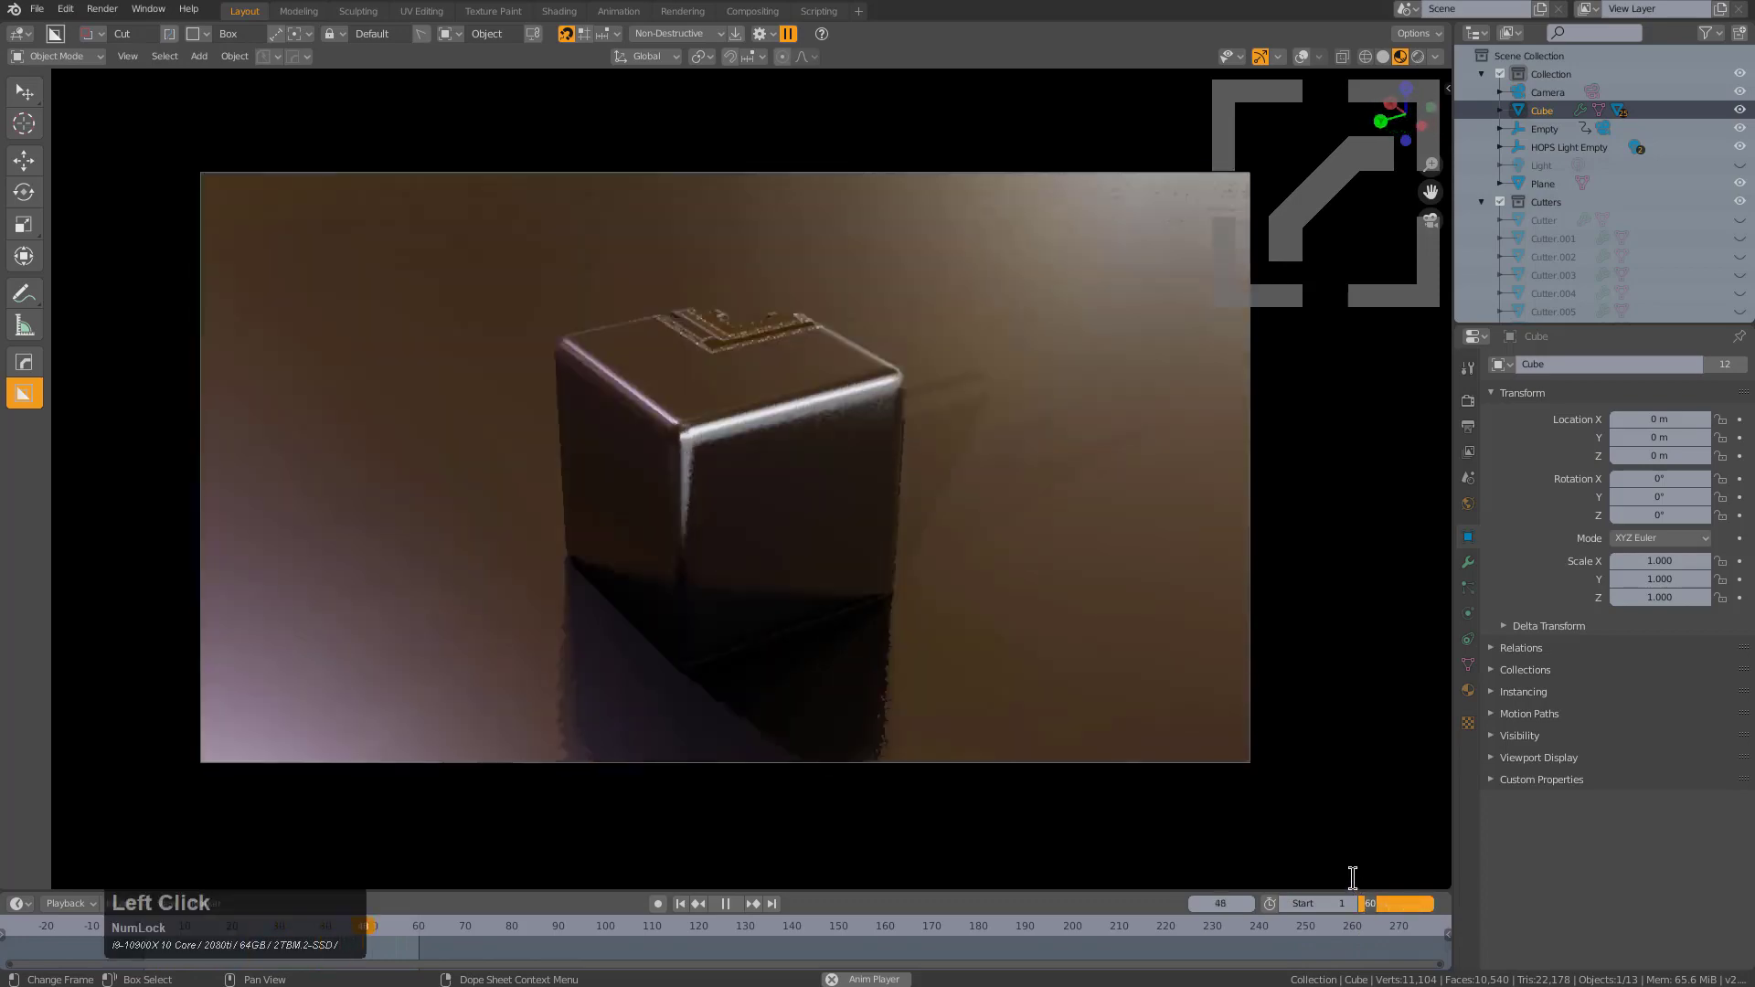
type("120")
key("KP_Enter")
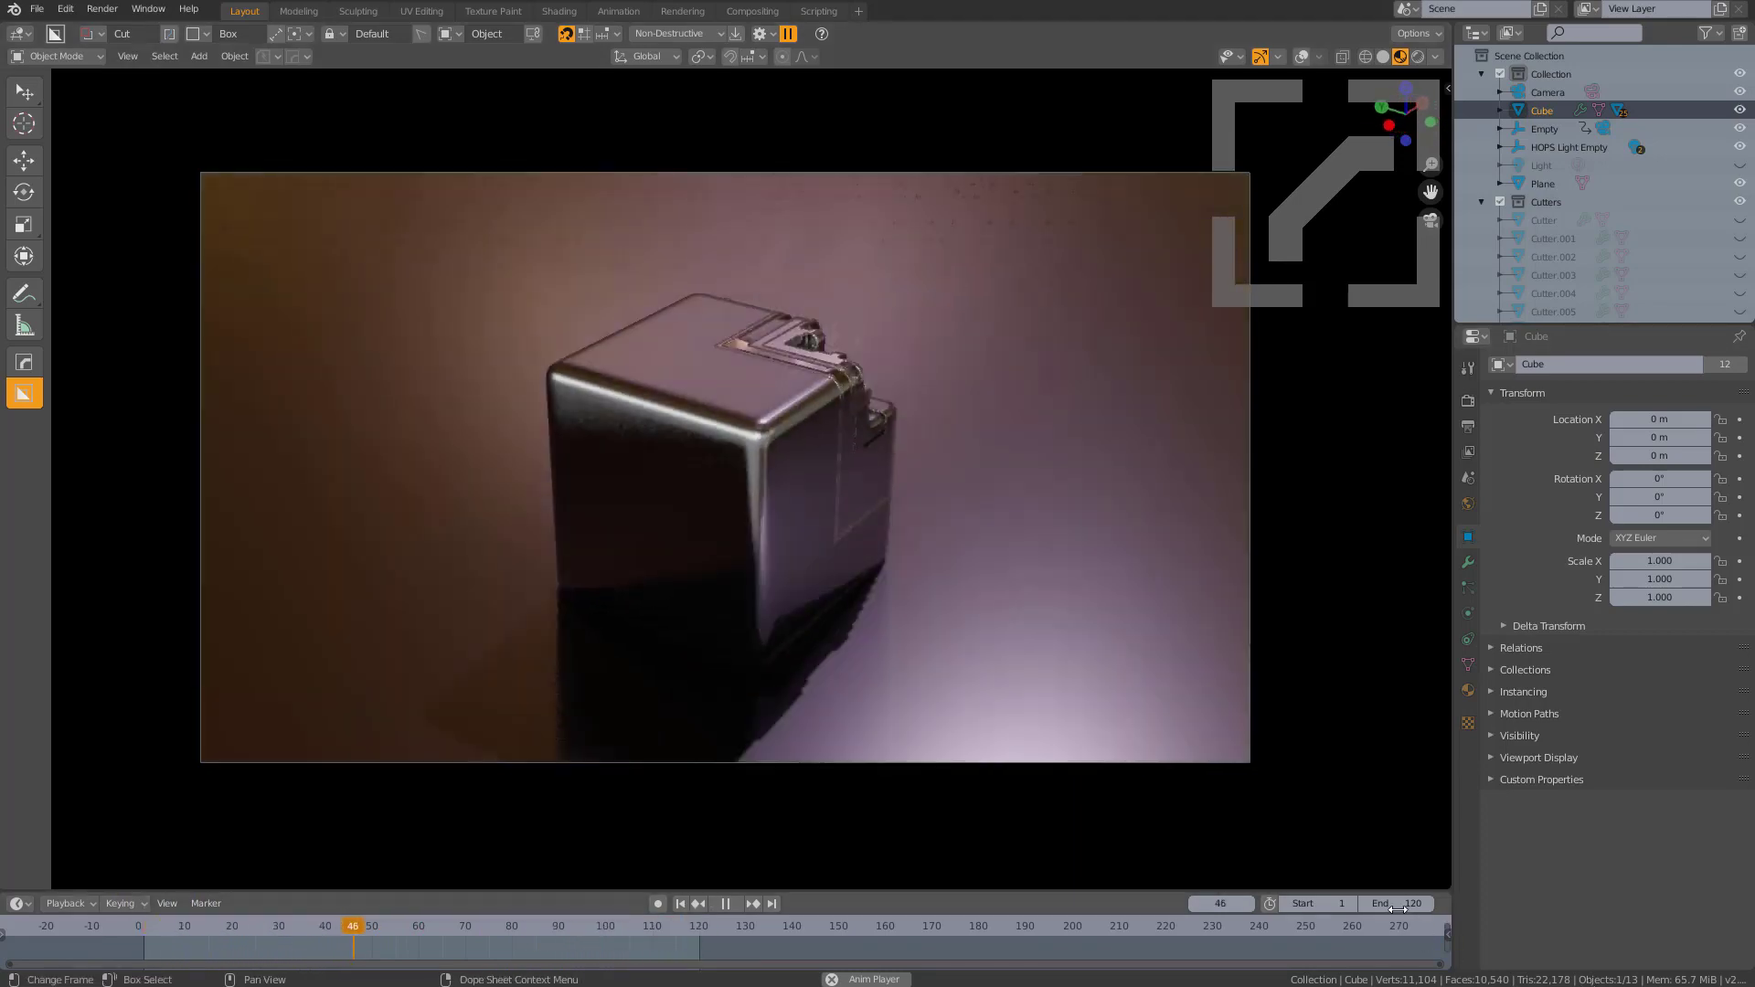
left_click(1369, 898)
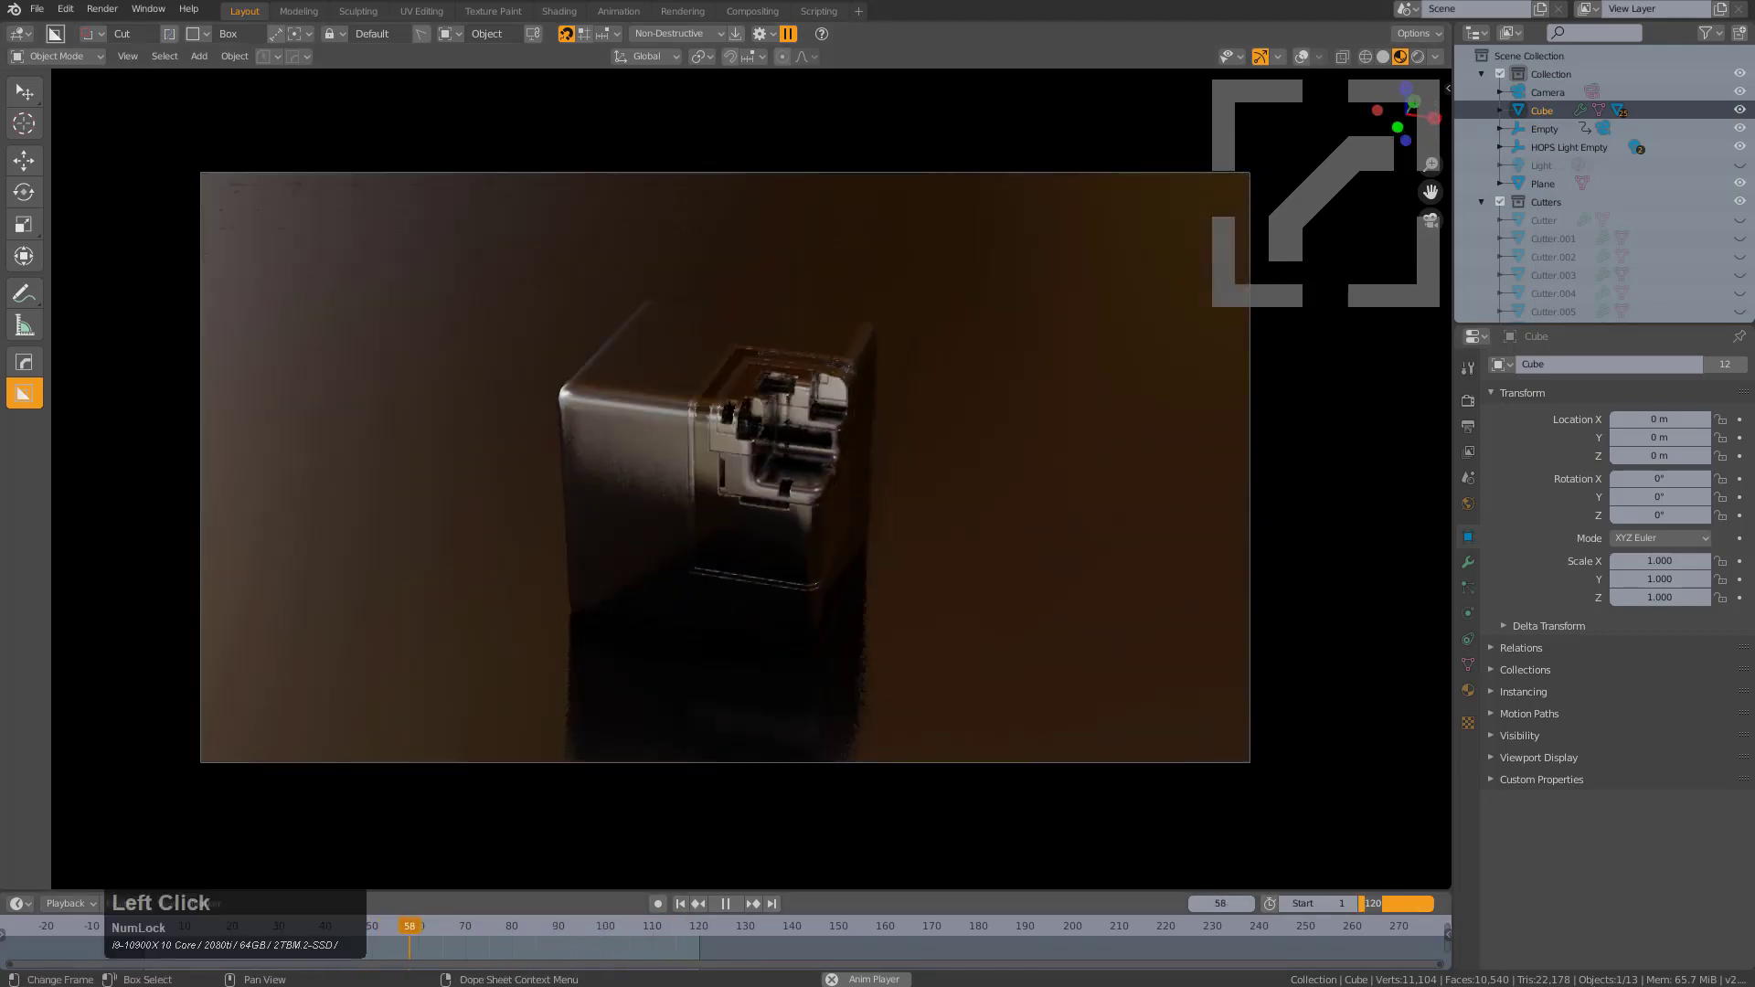
type("9001")
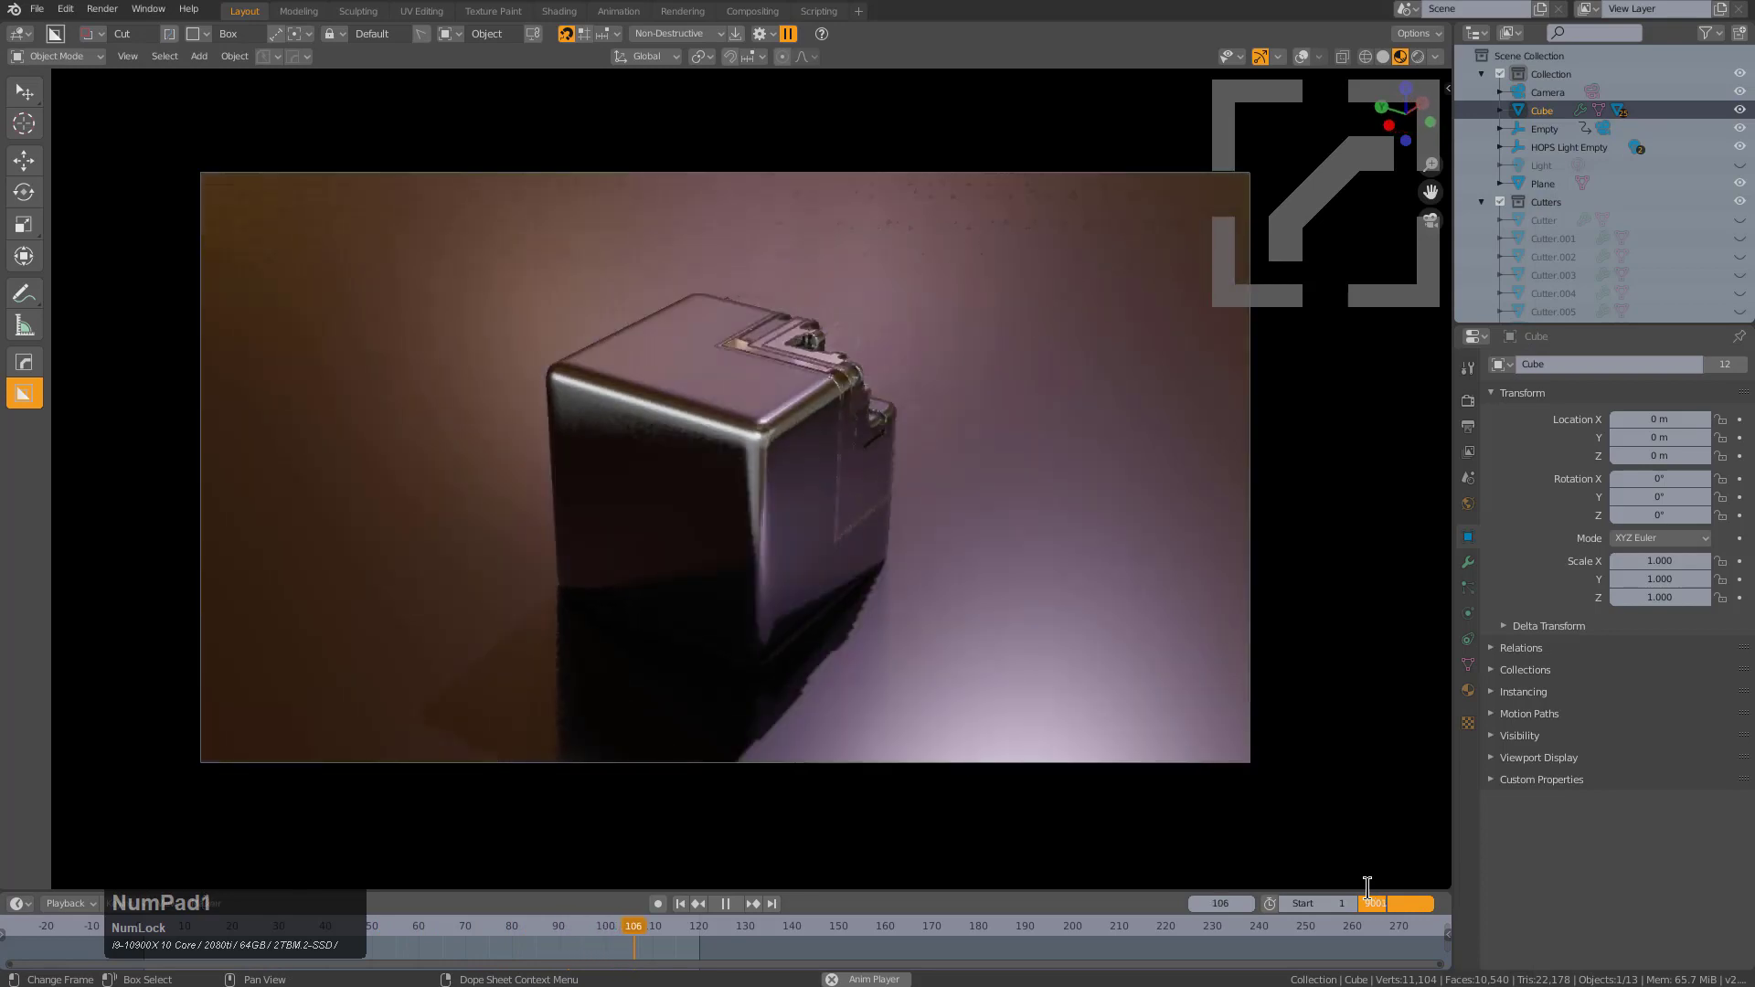
key("KP_Enter")
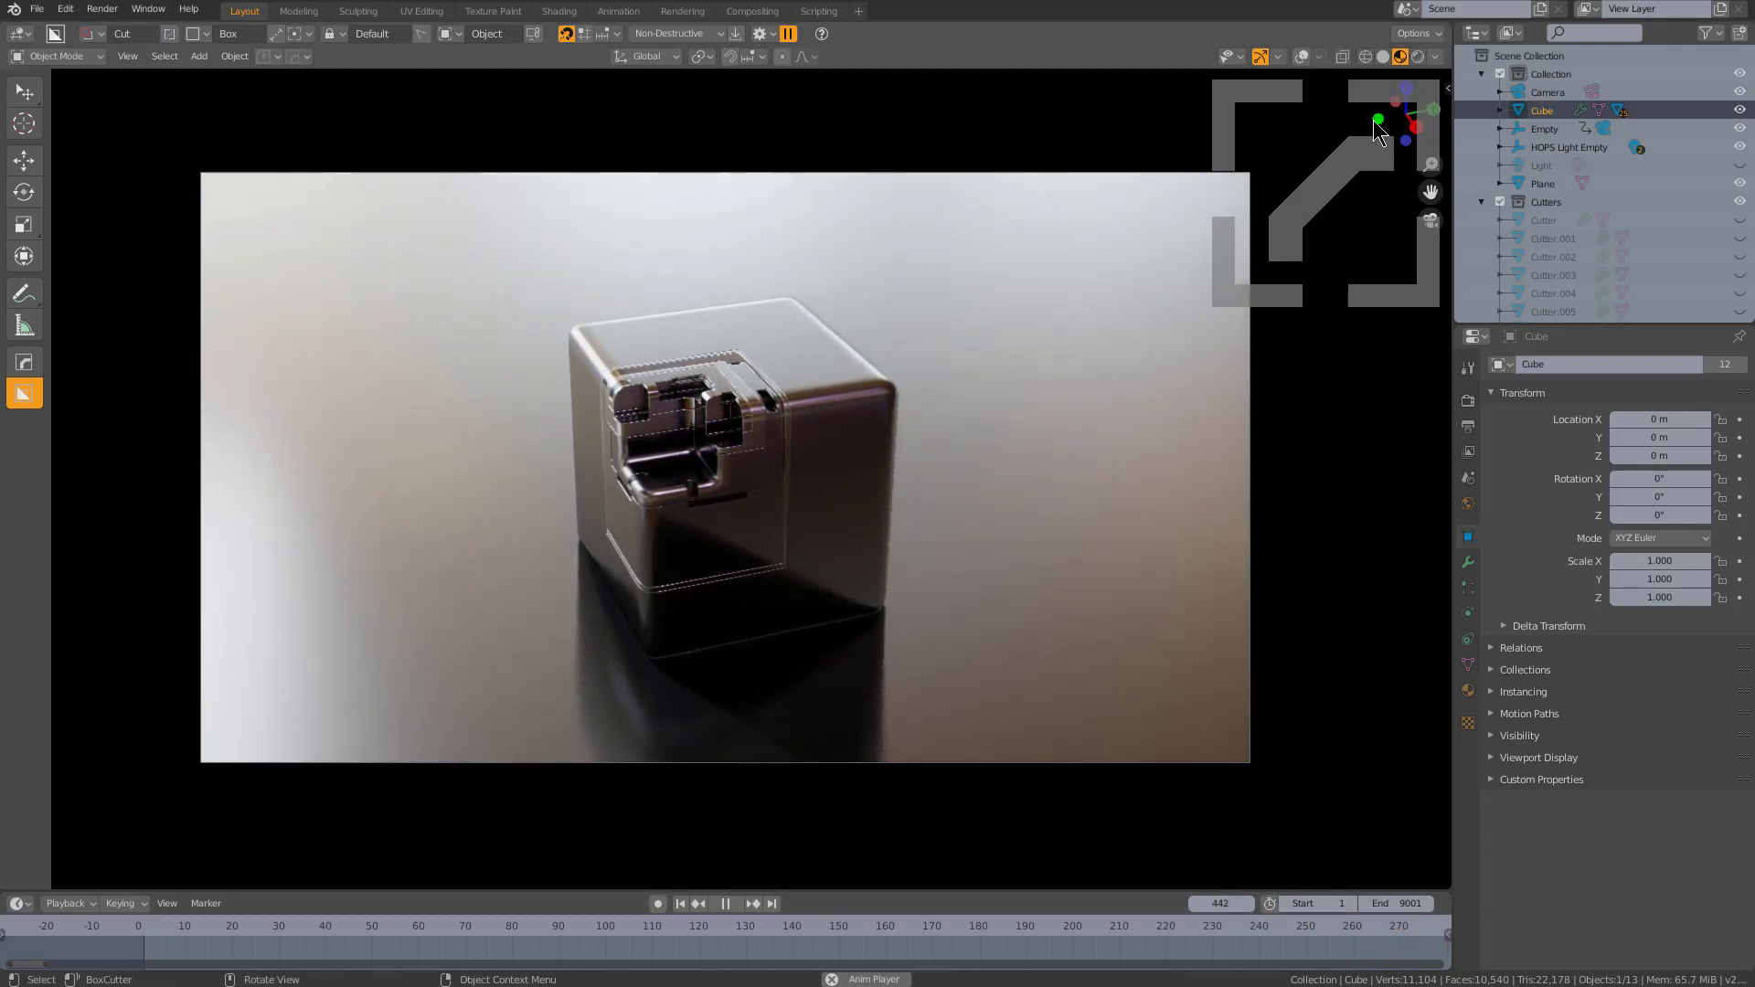
Stop playback at frame 130, leave the camera view and turn overlays back on
key("Escape")
middle_click(905, 448)
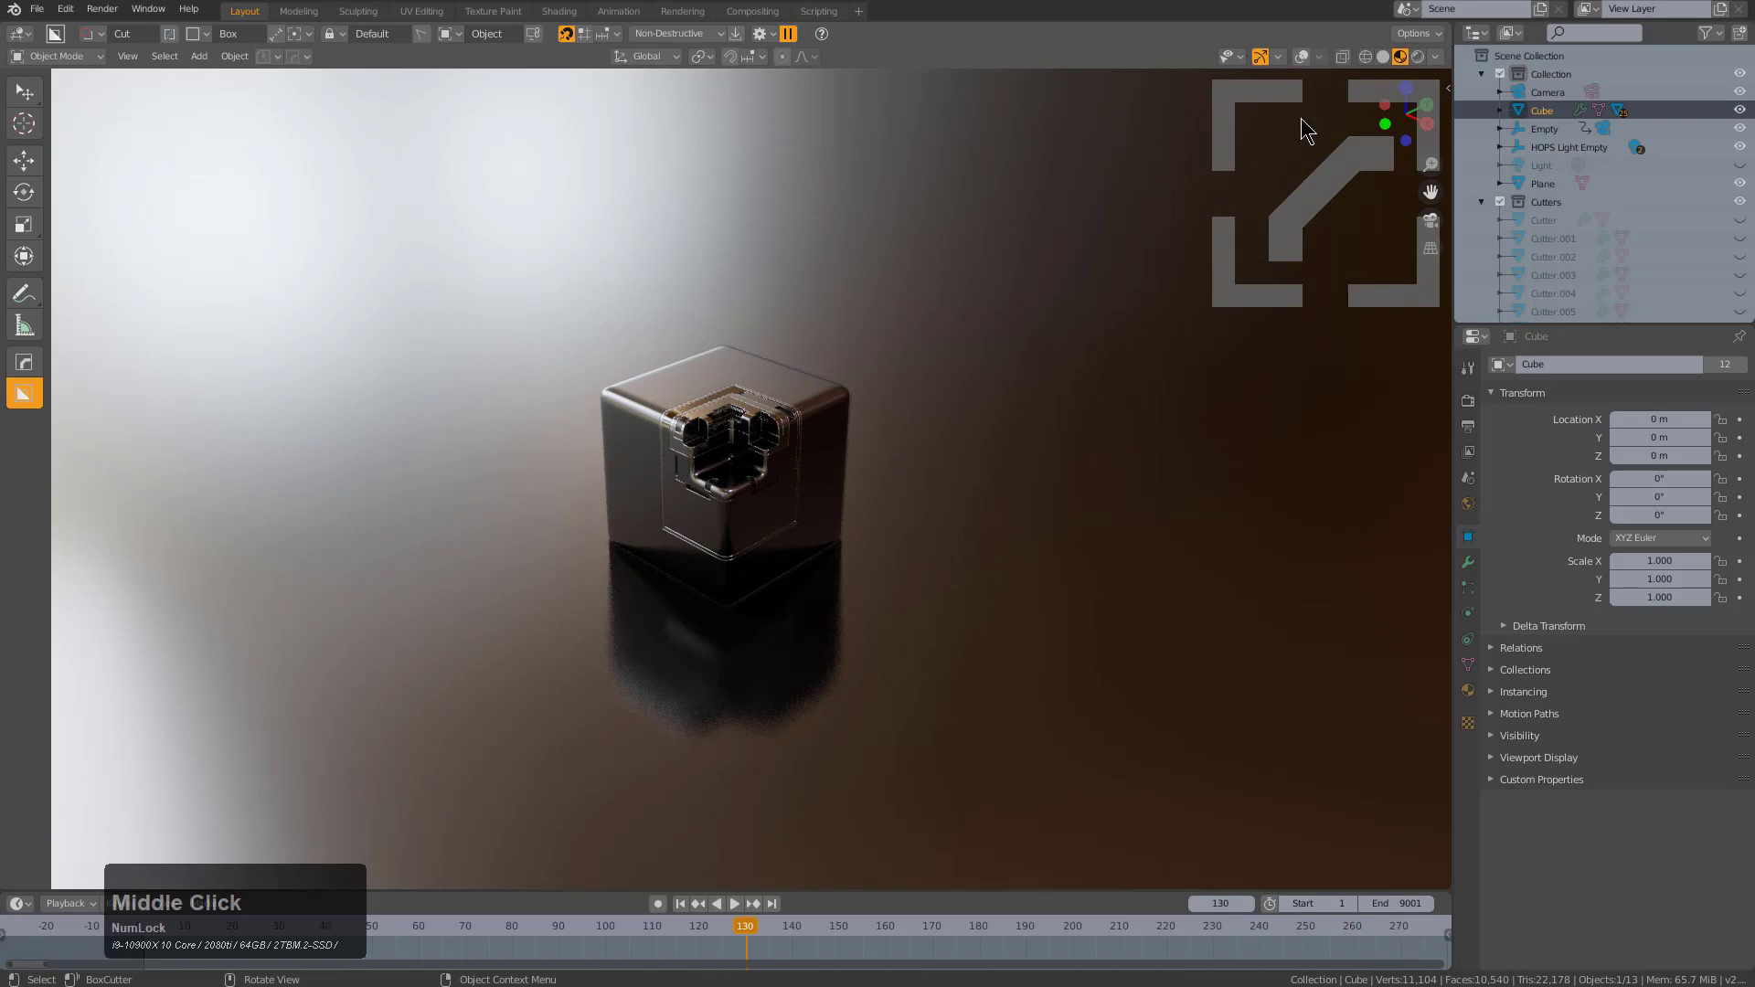
left_click(1302, 56)
scroll(854, 431, "up", 2)
middle_click_drag(914, 411, 949, 466)
scroll(951, 468, "down", 3)
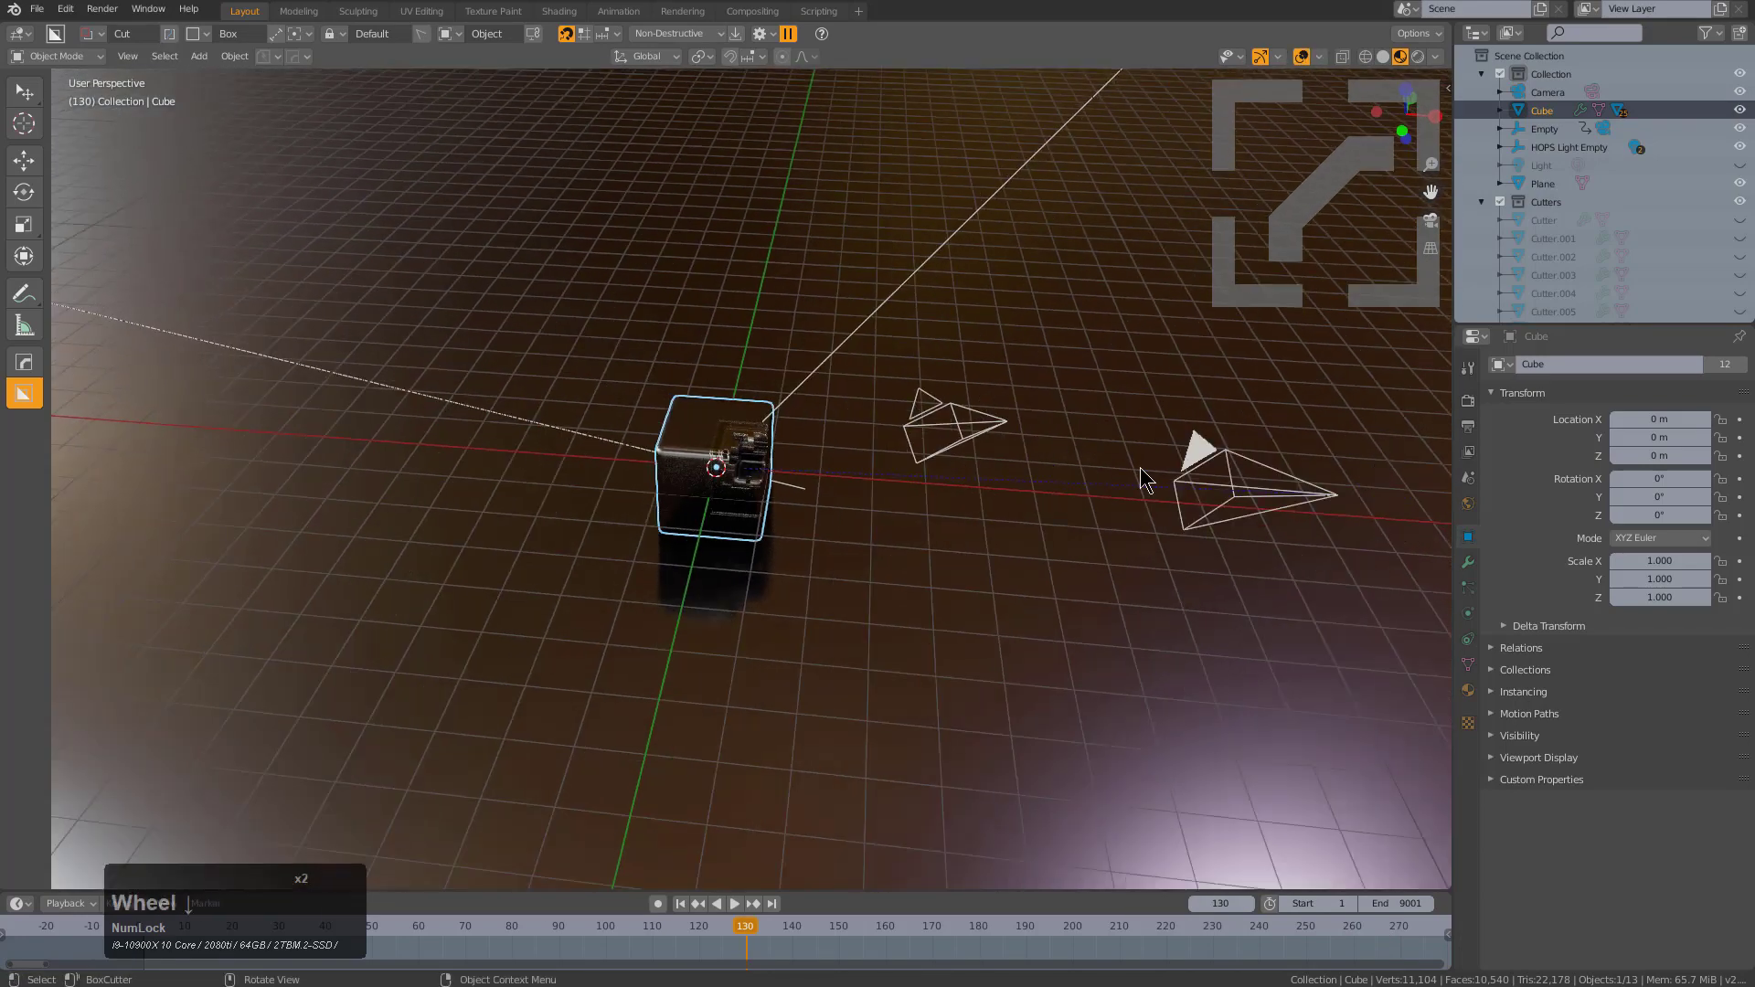
Select the floor plane, then Camera.001, test-moving each and cancelling
left_click(1205, 480)
key("g")
right_click(1216, 446)
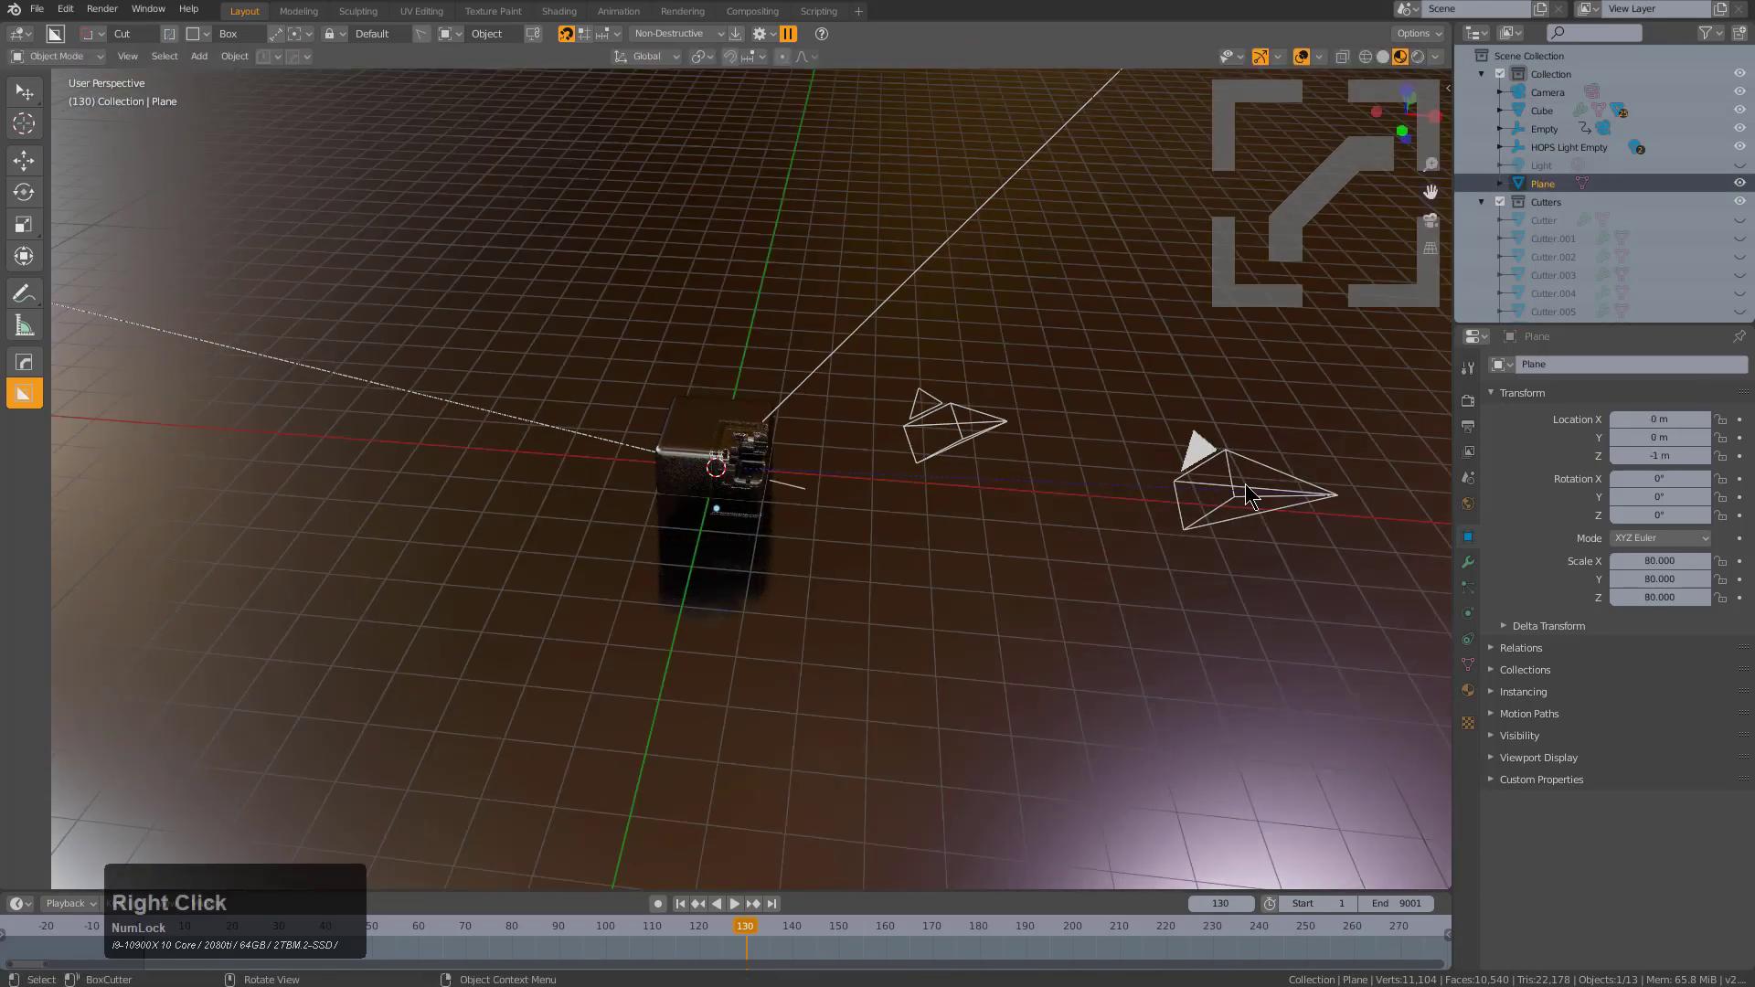
left_click(1248, 489)
key("g")
right_click(1245, 457)
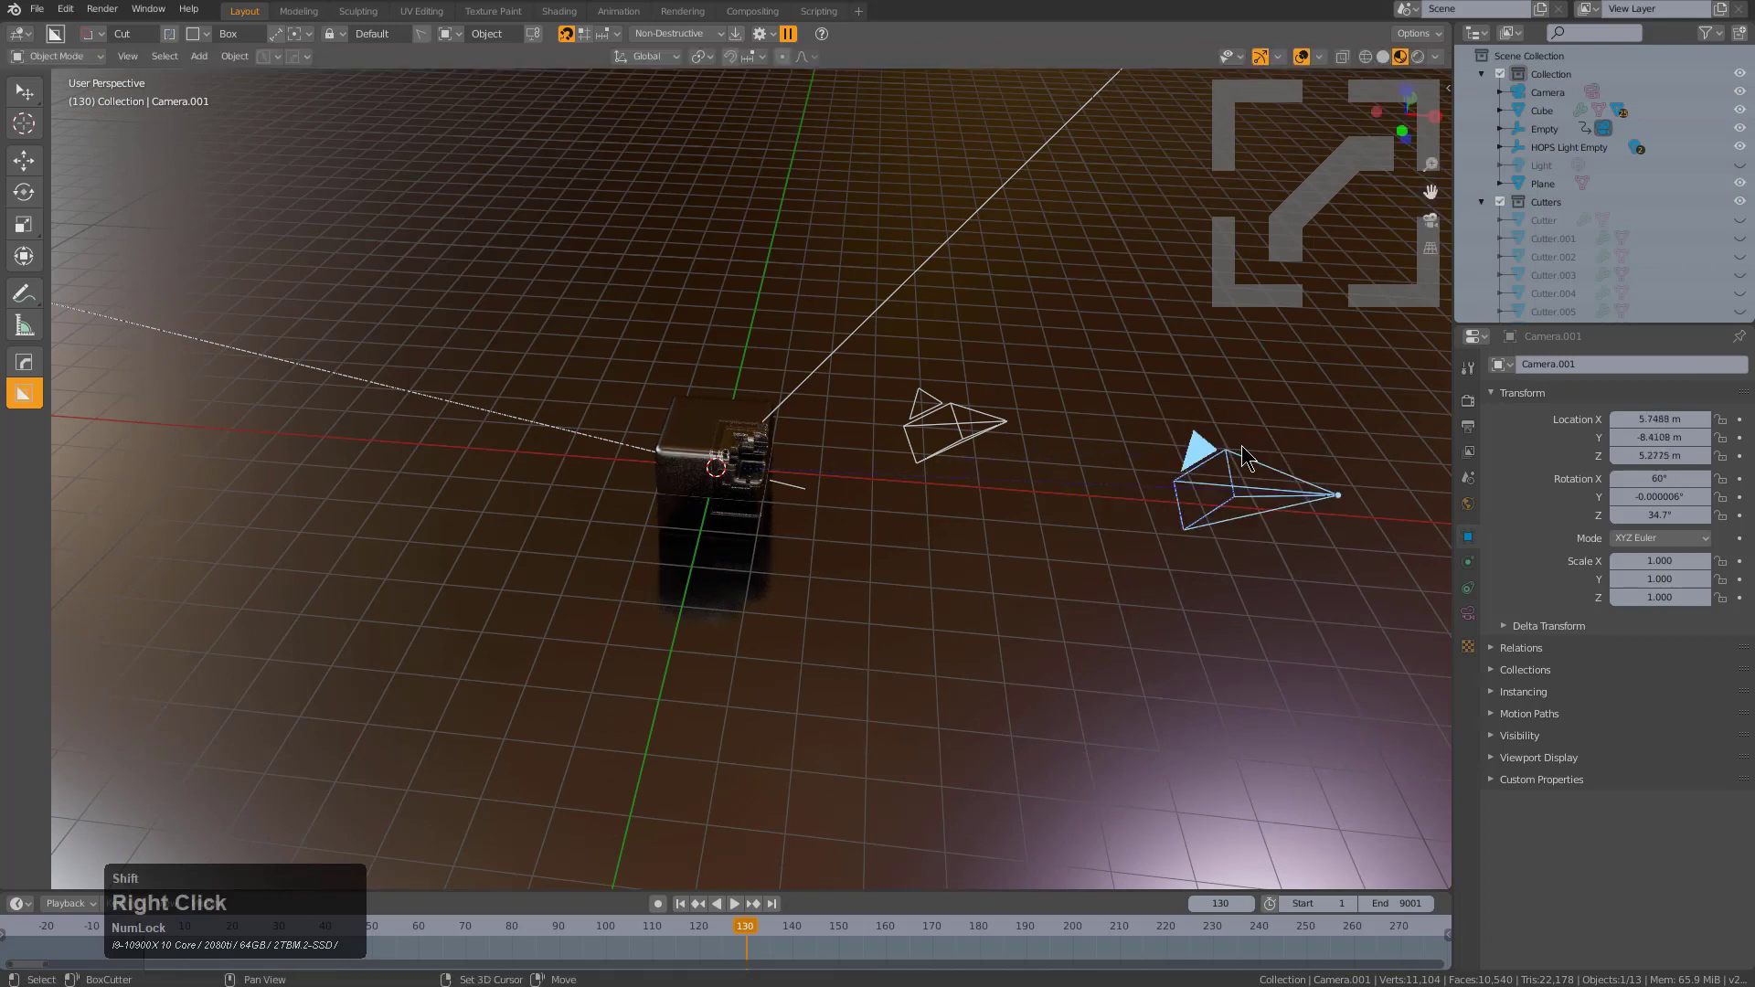
Select Camera.001's parent Empty together with the camera and delete both
key("shift+g")
left_click(1238, 455)
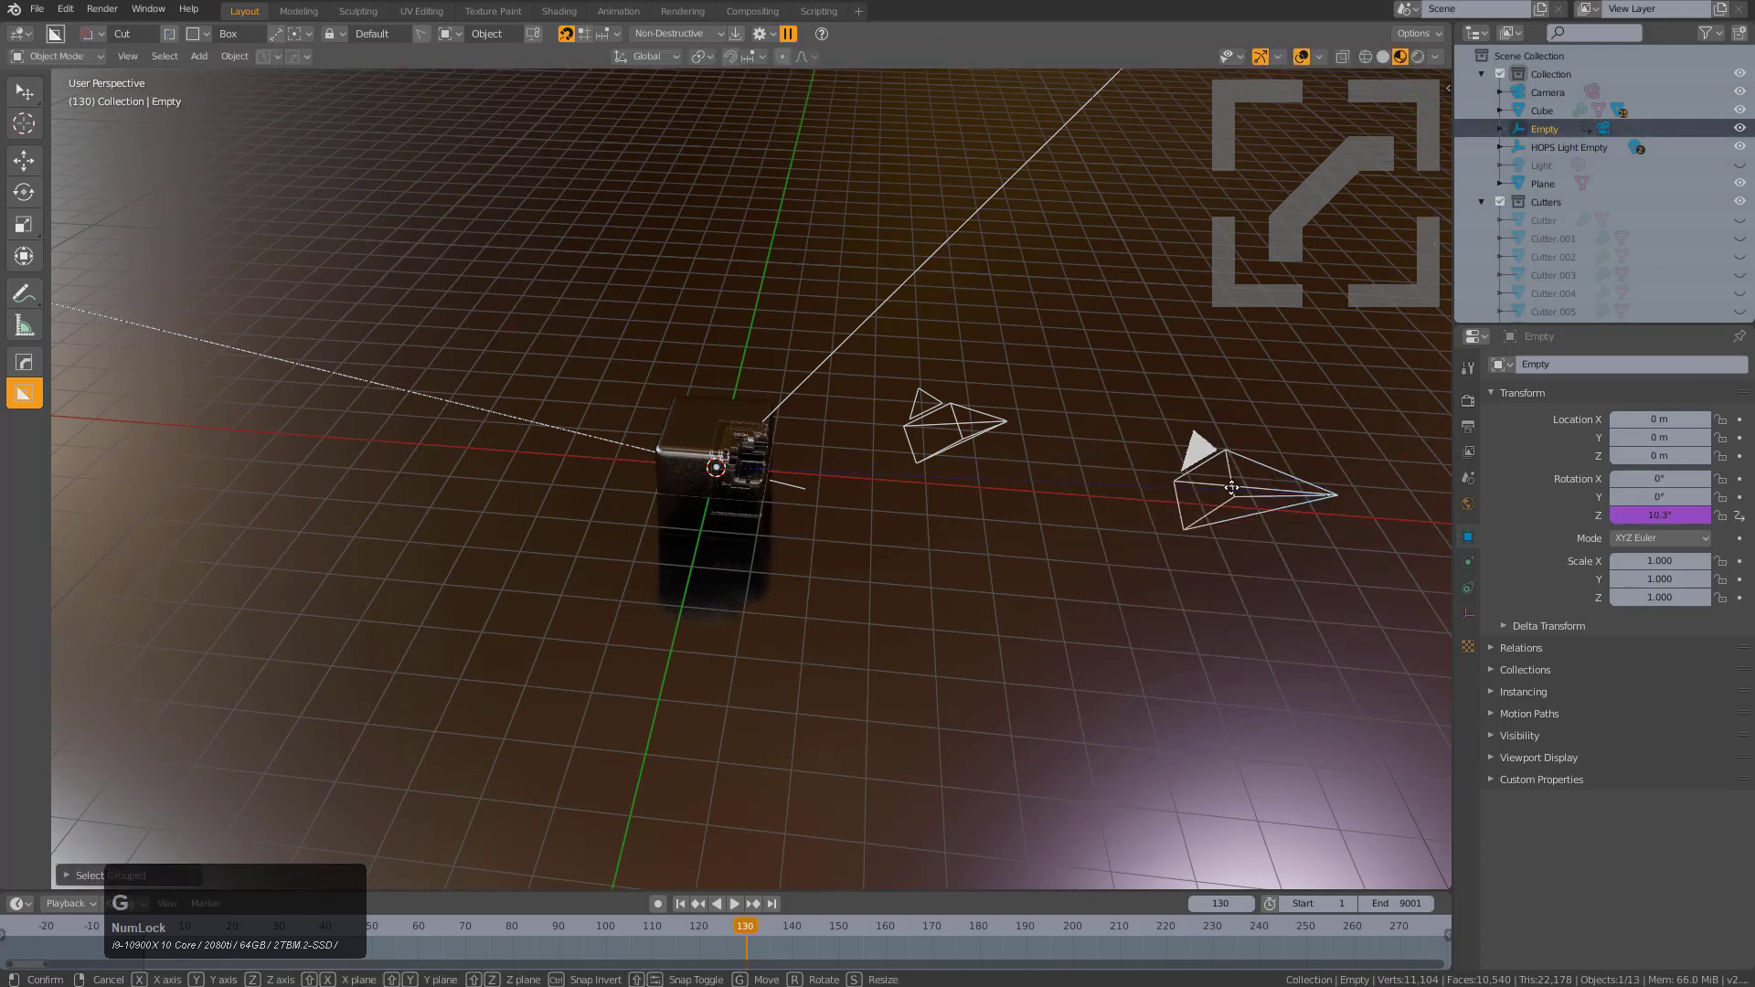
key("g")
right_click(1244, 498)
left_click(1253, 505)
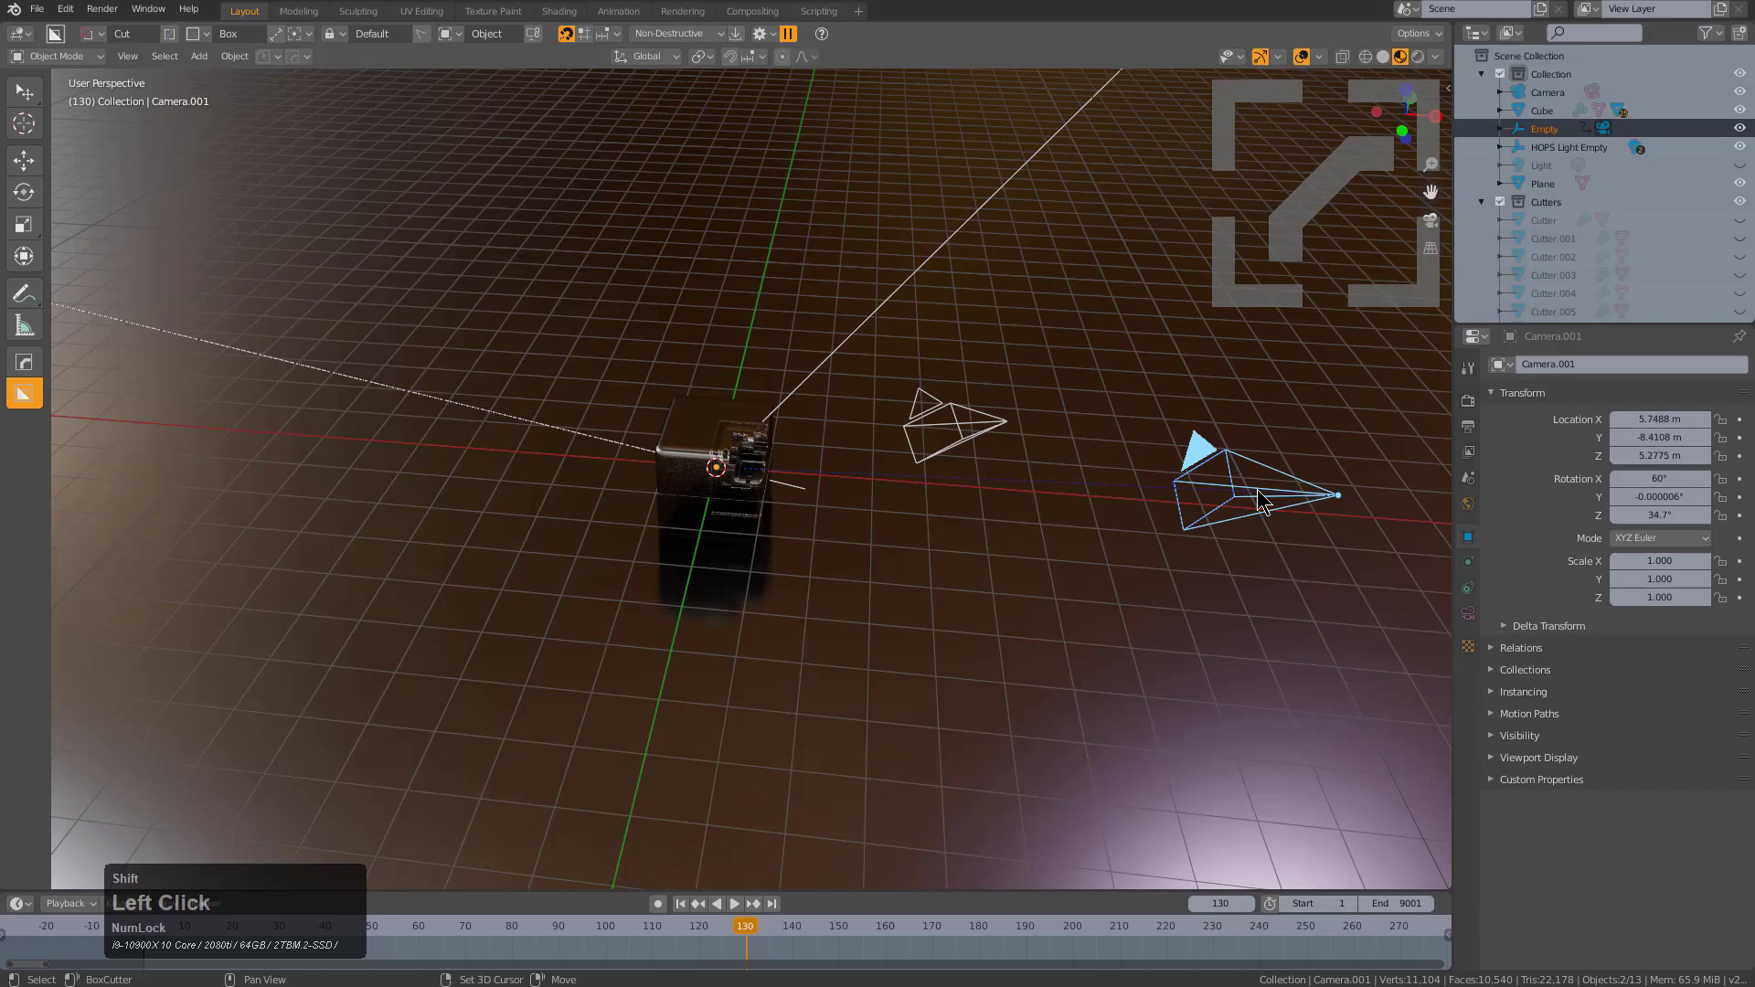
key("x")
left_click(1251, 498)
Orbit around the scene, select the Cube, then deselect everything
middle_click_drag(1216, 498, 783, 437)
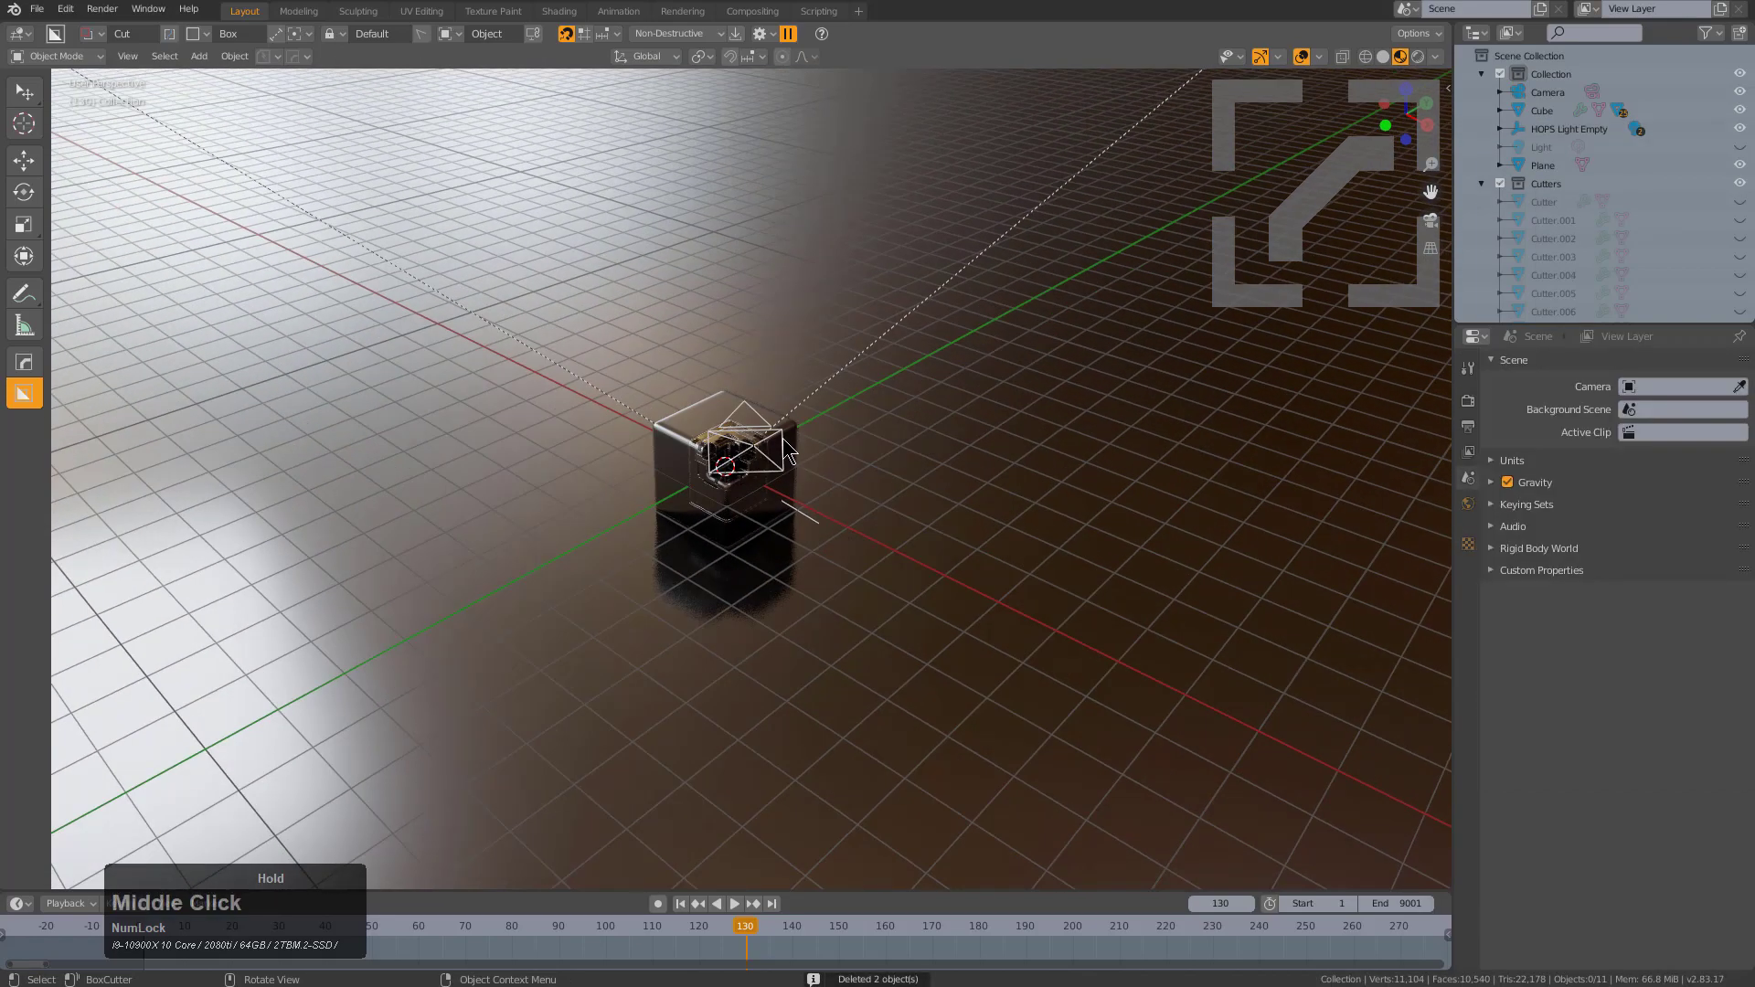
middle_click_drag(880, 461, 911, 459)
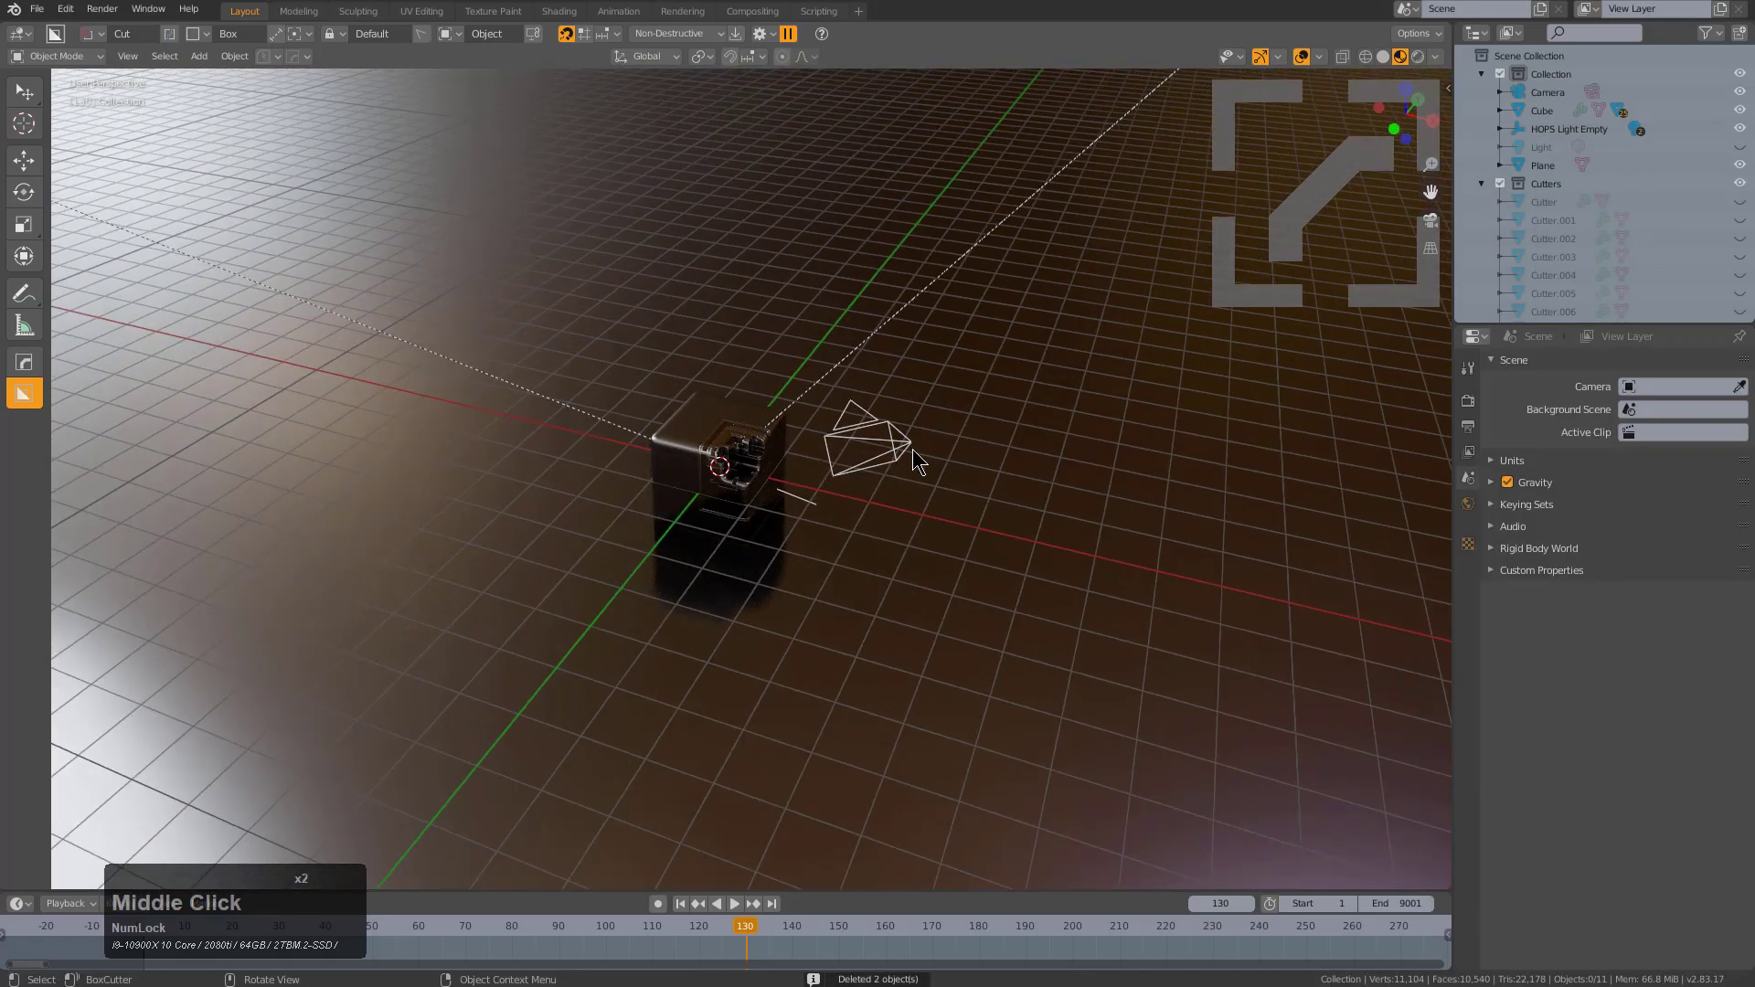
left_click(737, 424)
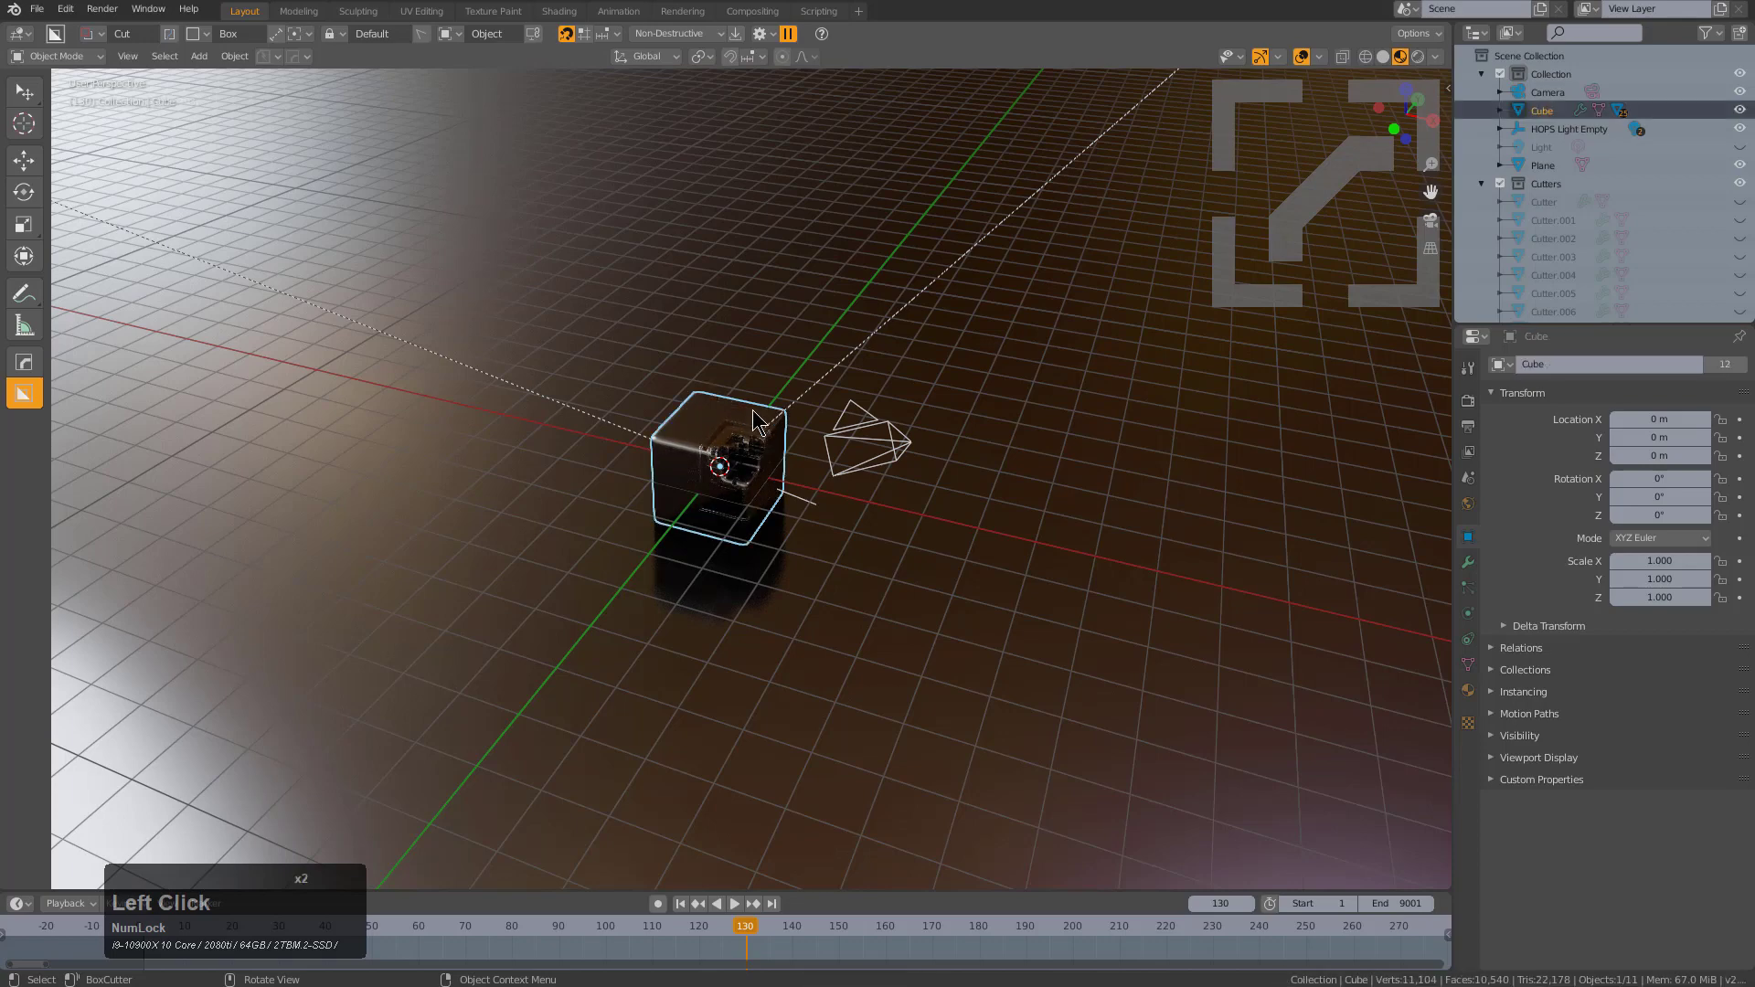
key("a")
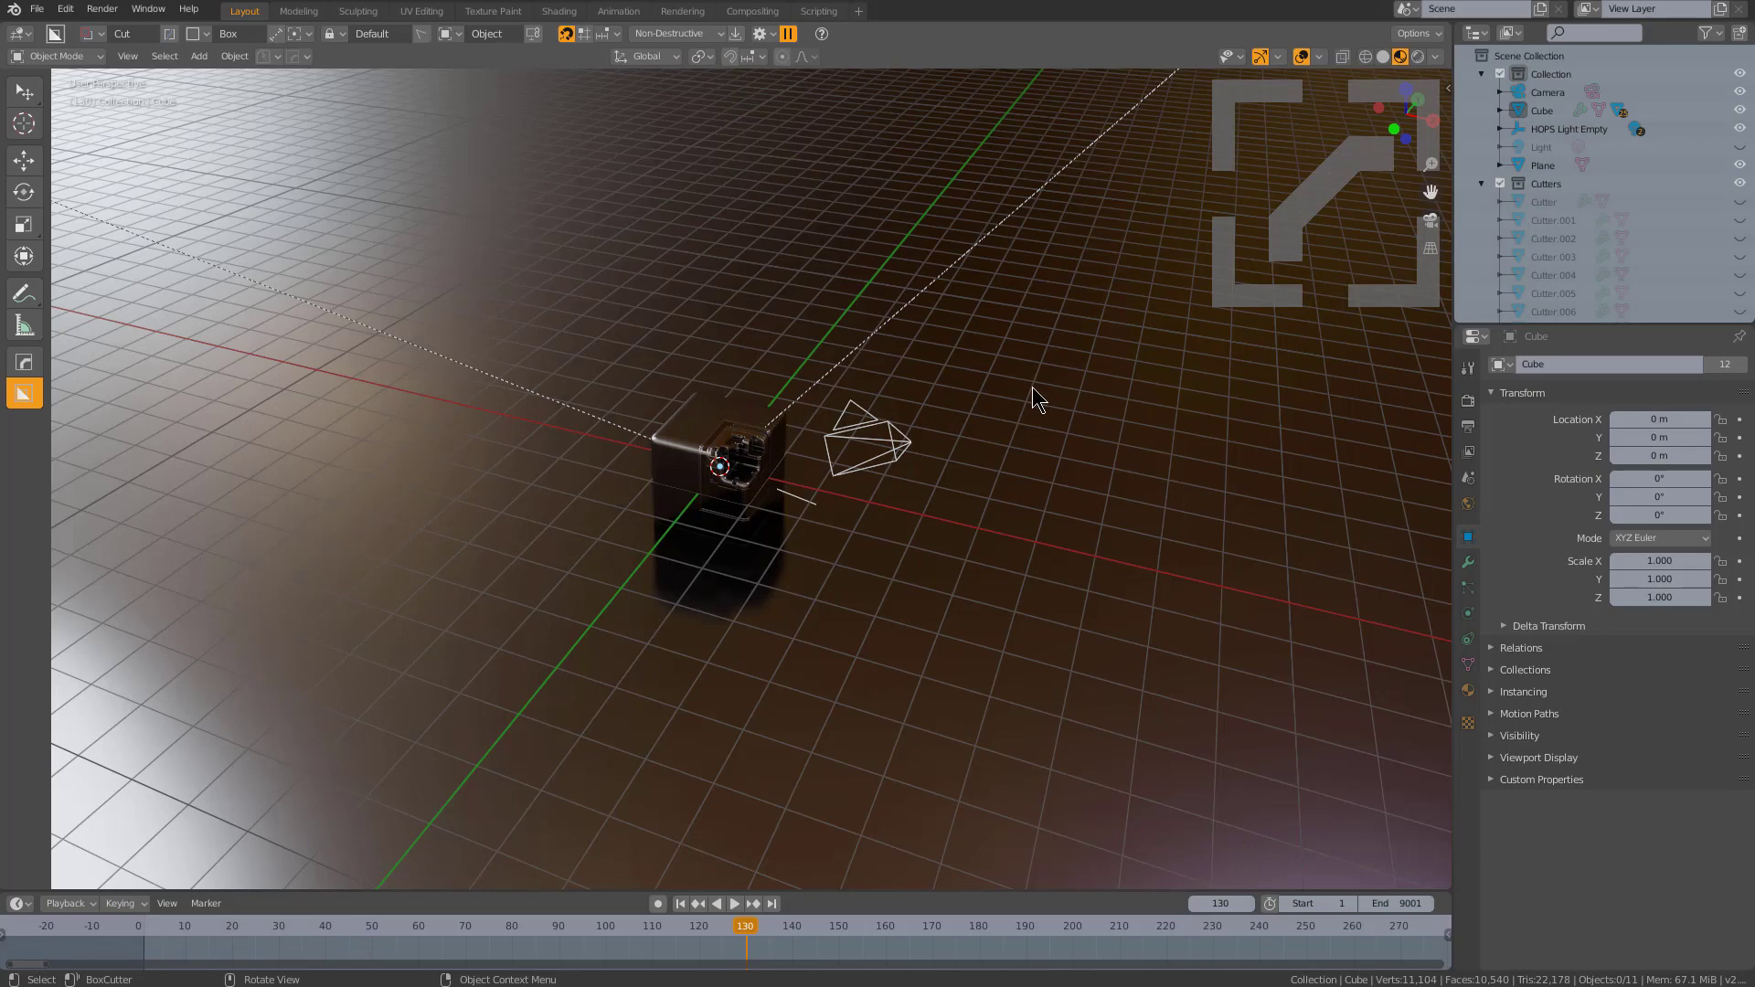
key("q")
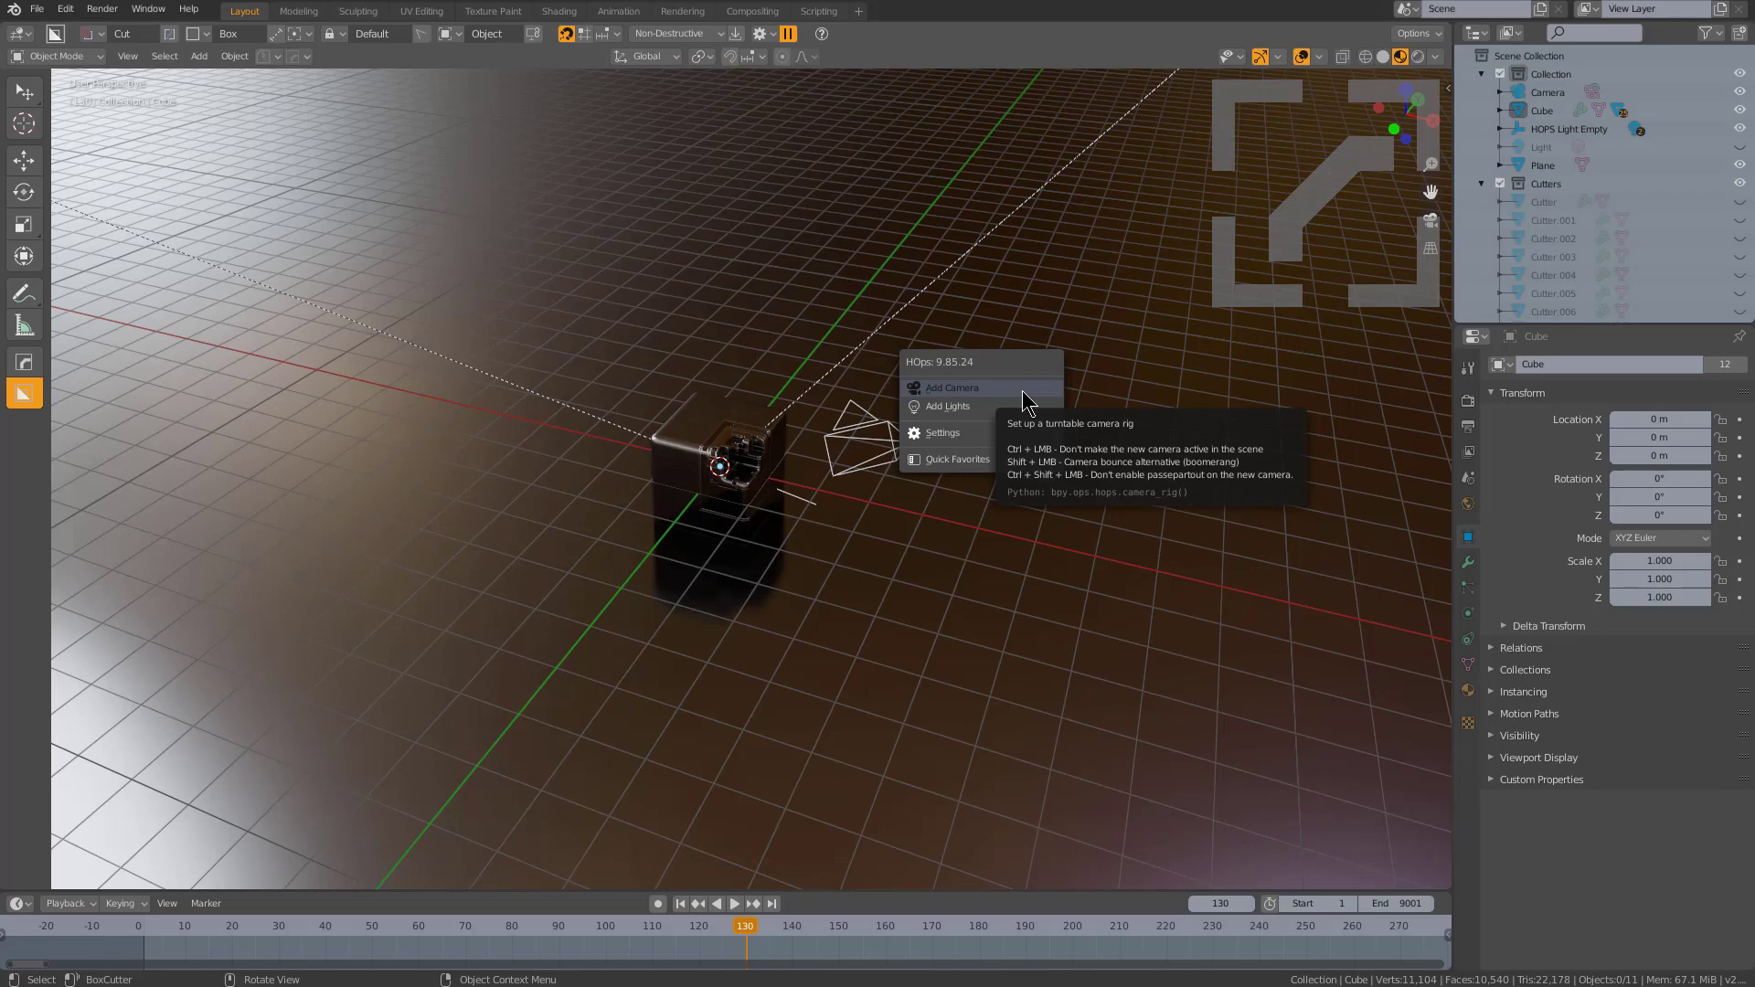
Add a new HardOps turntable rig around the Cube with Bounce enabled
left_click(1023, 393)
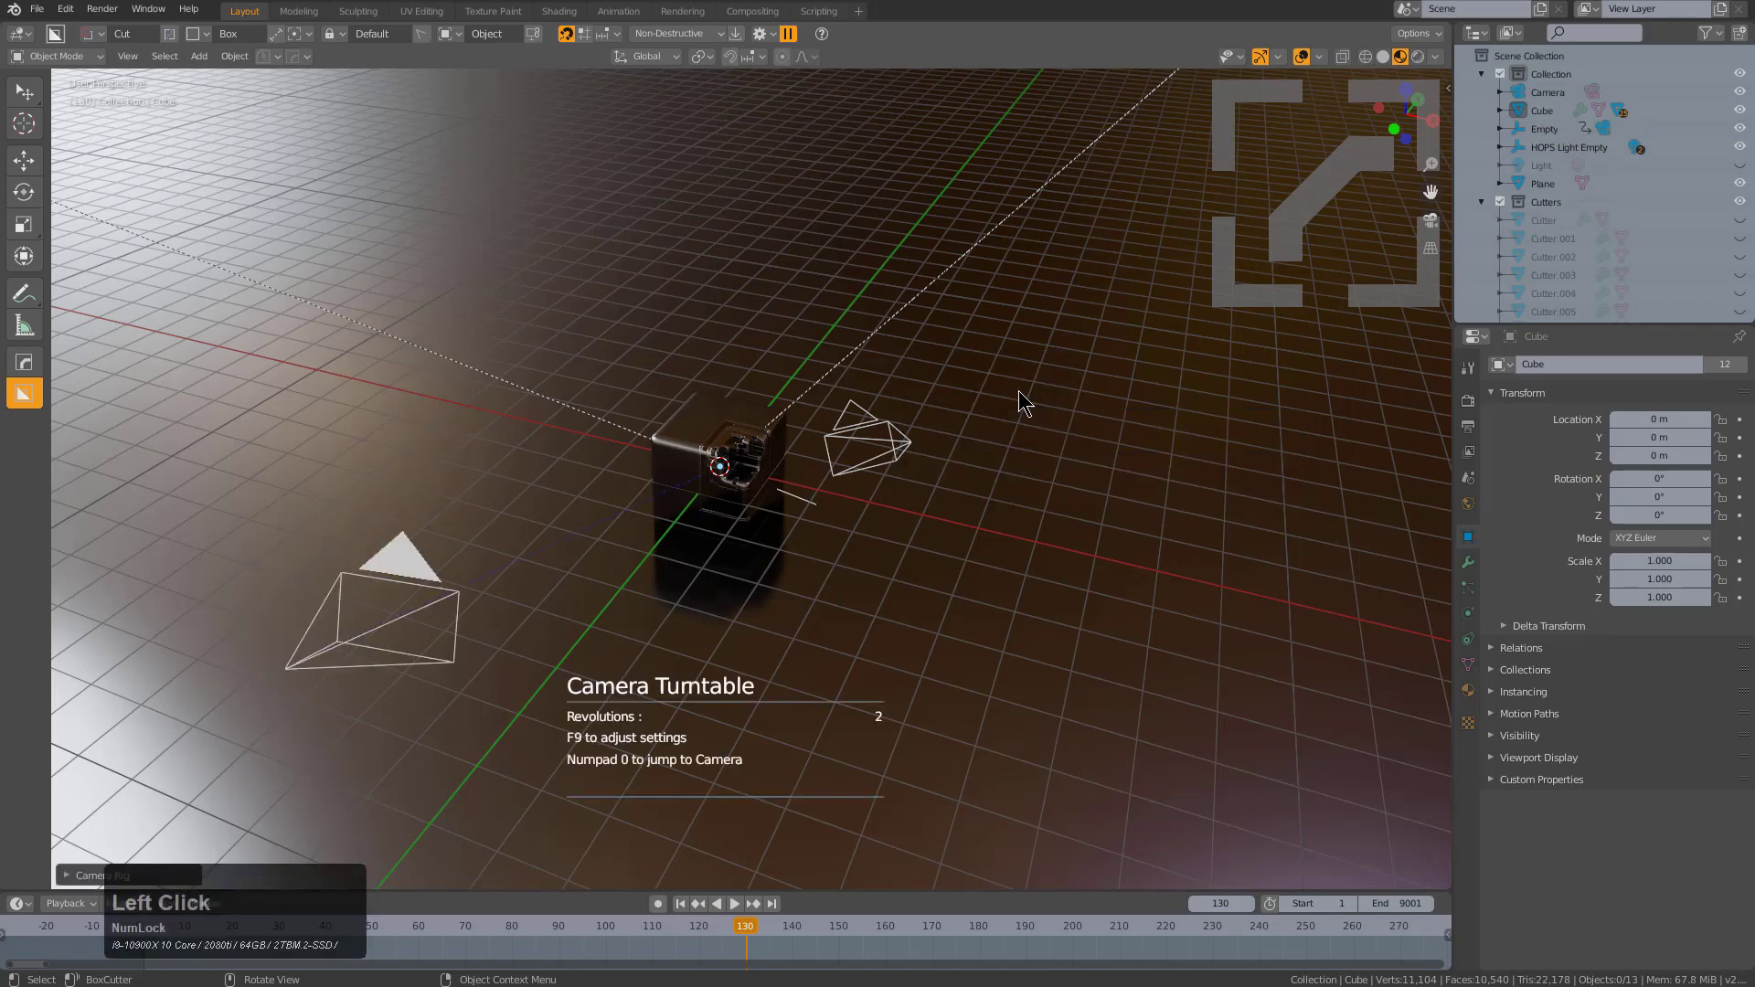
key("F9")
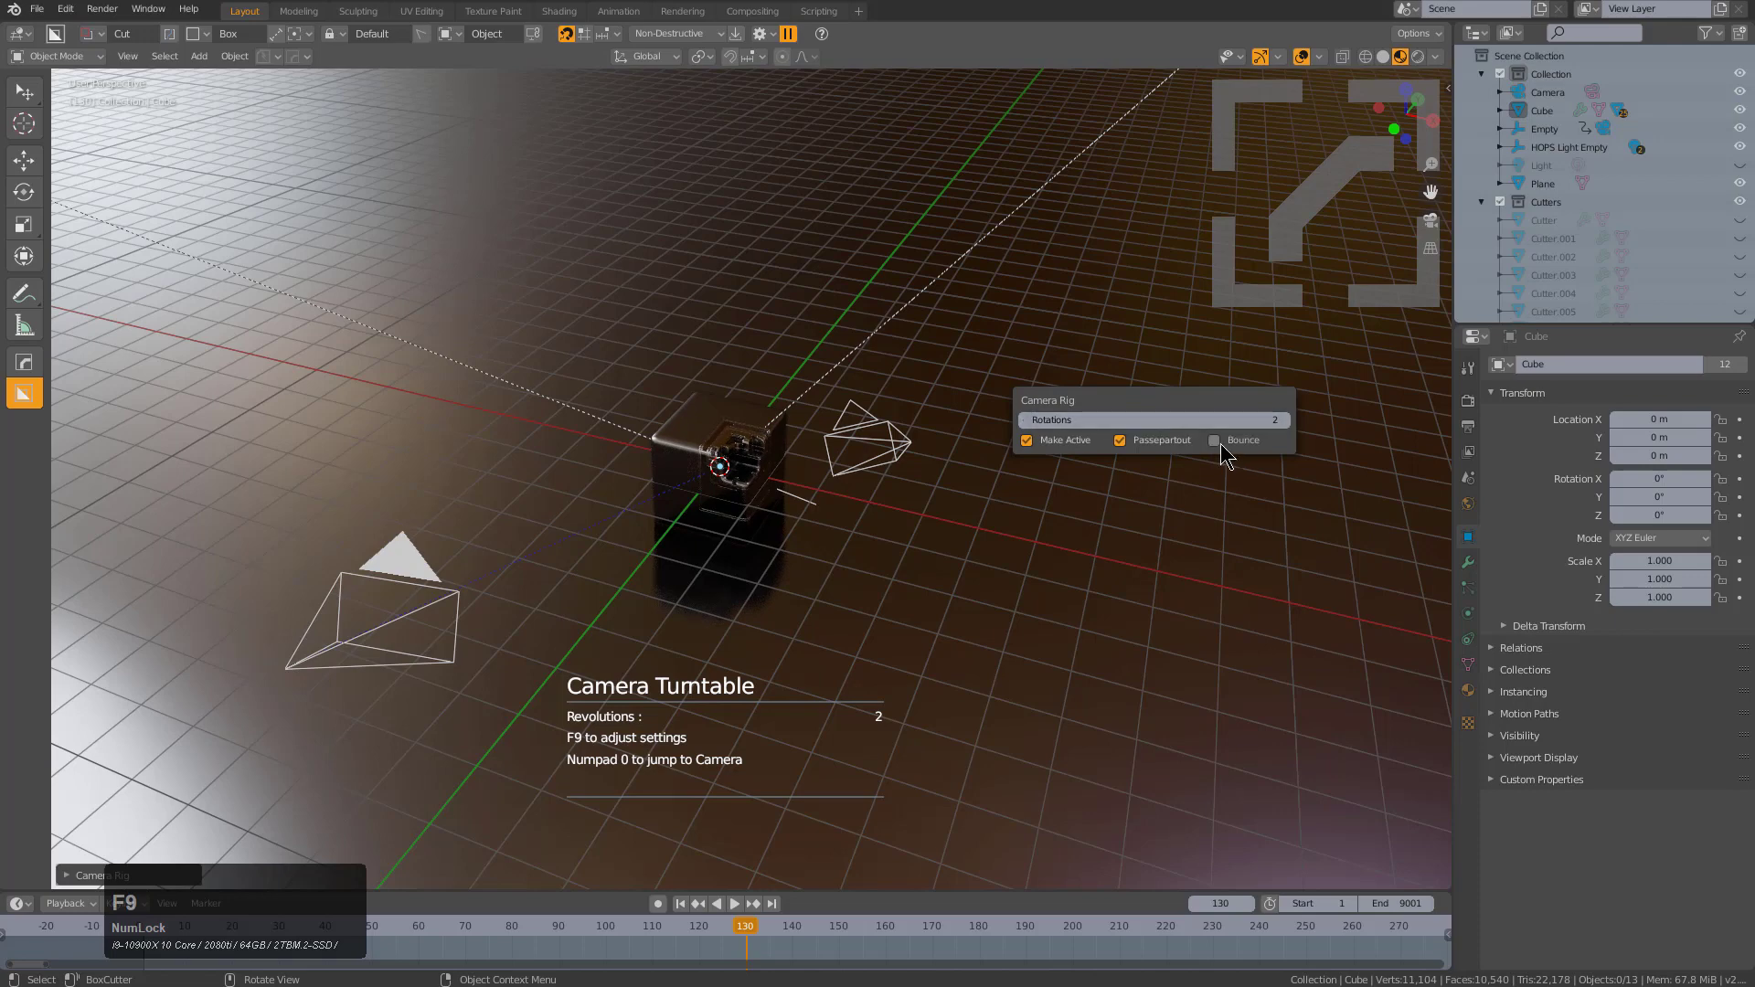
left_click(1222, 447)
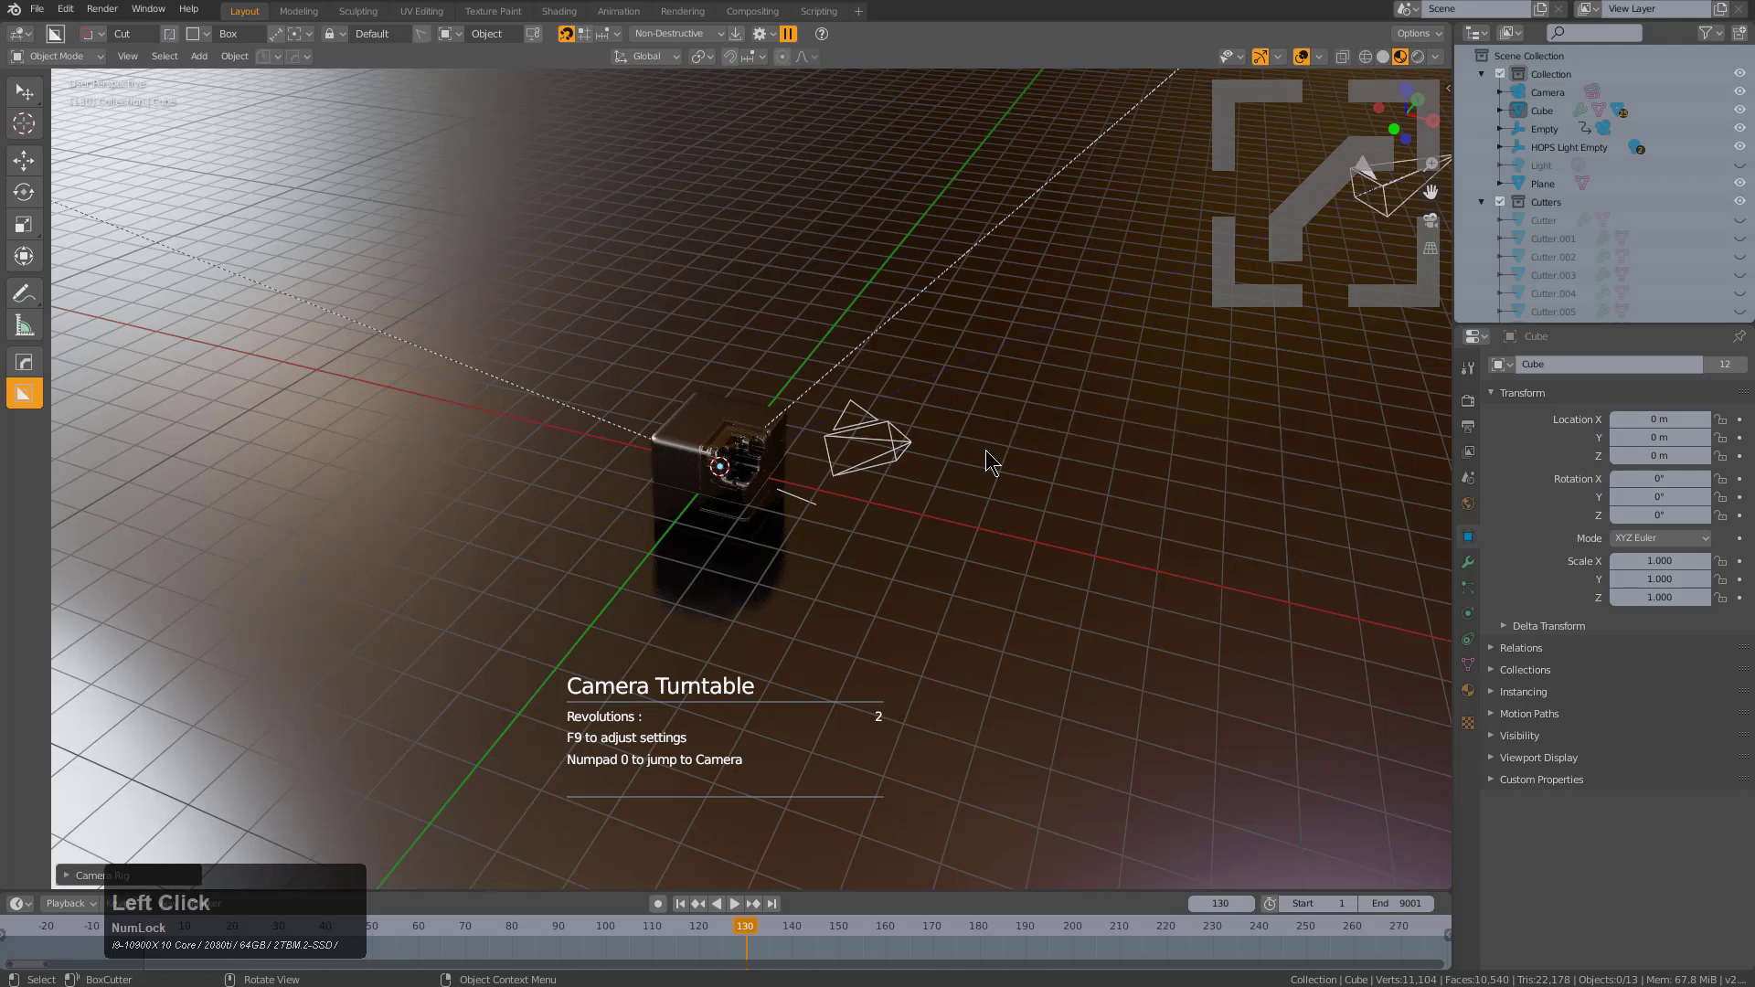
middle_click_drag(986, 450, 931, 463)
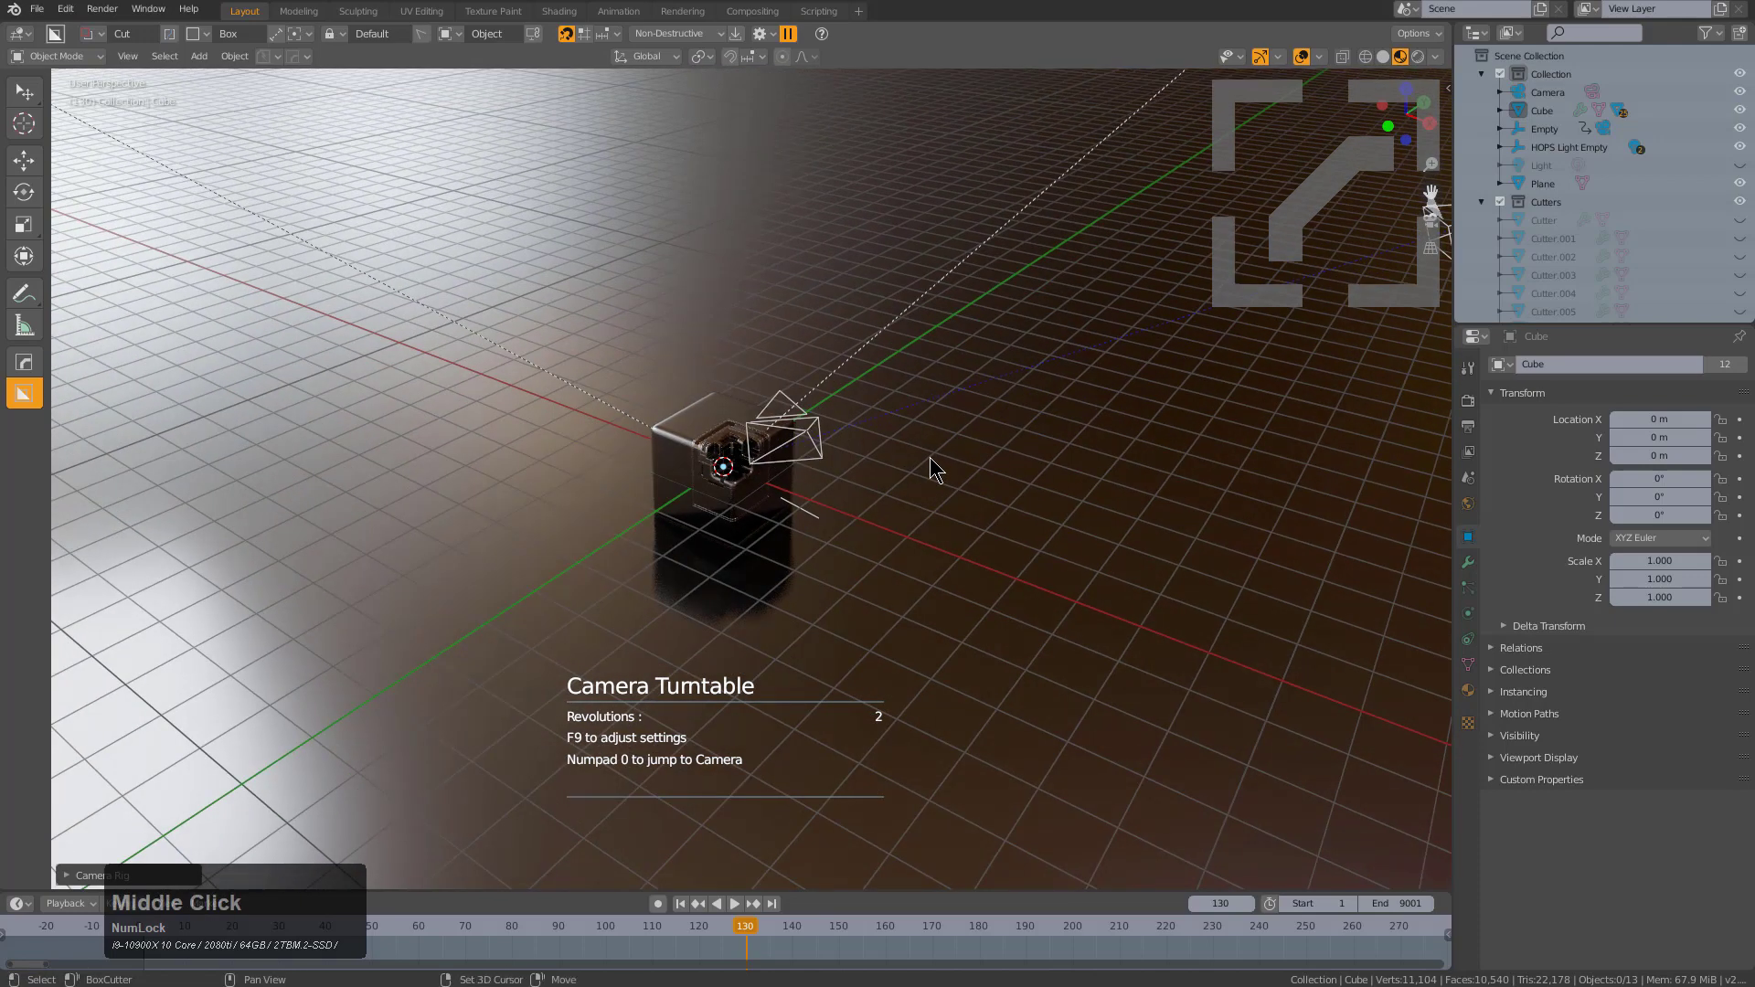
key("shift+Left")
key("KP_1")
key("KP_6")
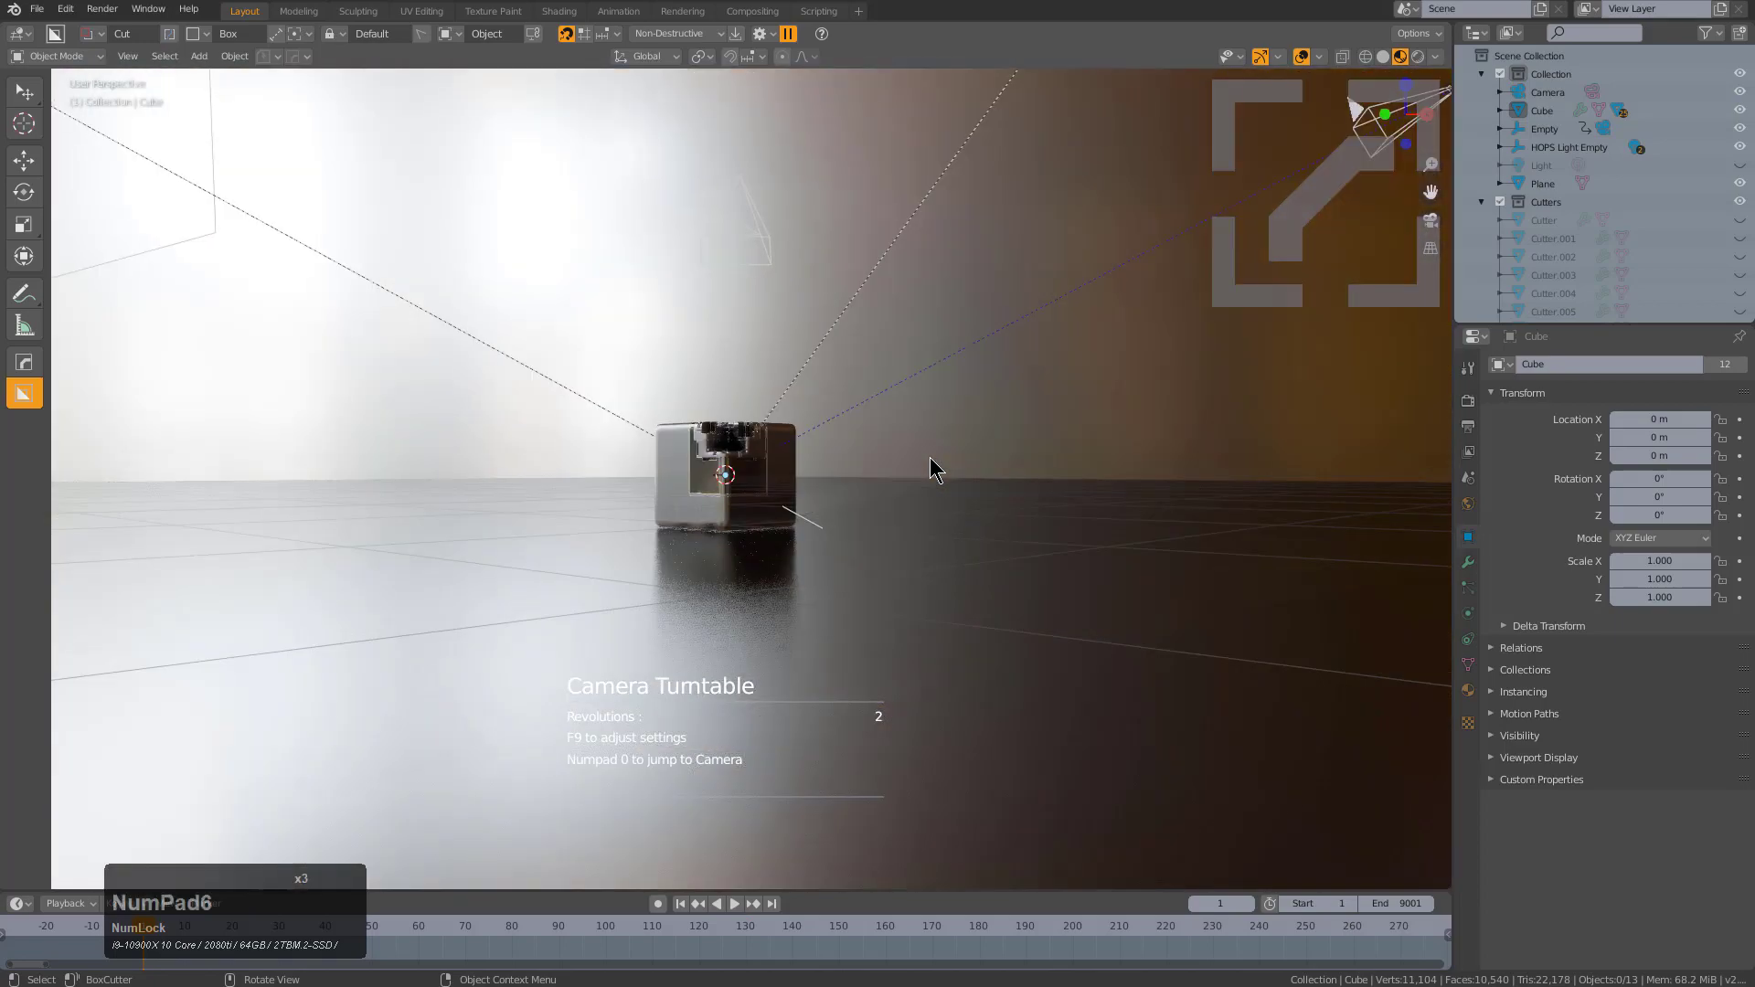
key("KP_8")
key("KP_8")
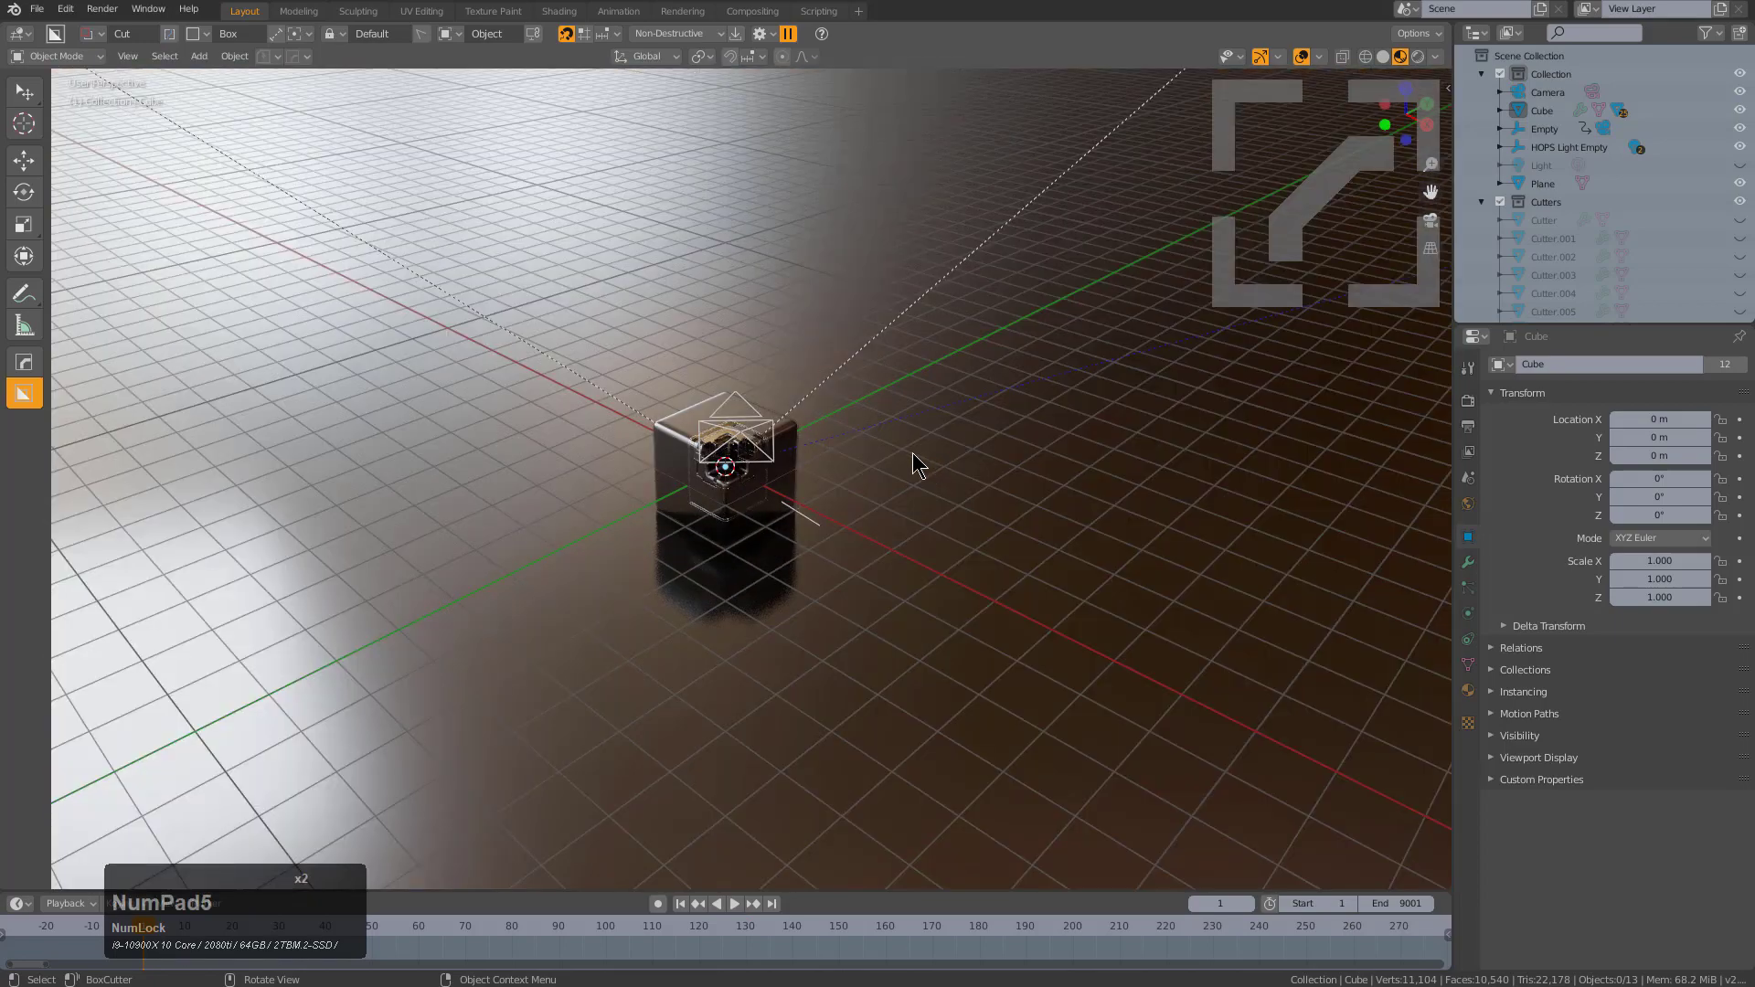
Look through the new rig camera and begin setting the end frame to 600
scroll(848, 470, "up", 3)
mouse_move(848, 470)
middle_mouse_down()
mouse_move(874, 470)
mouse_move(859, 463)
mouse_move(860, 501)
middle_mouse_up()
middle_click(858, 463)
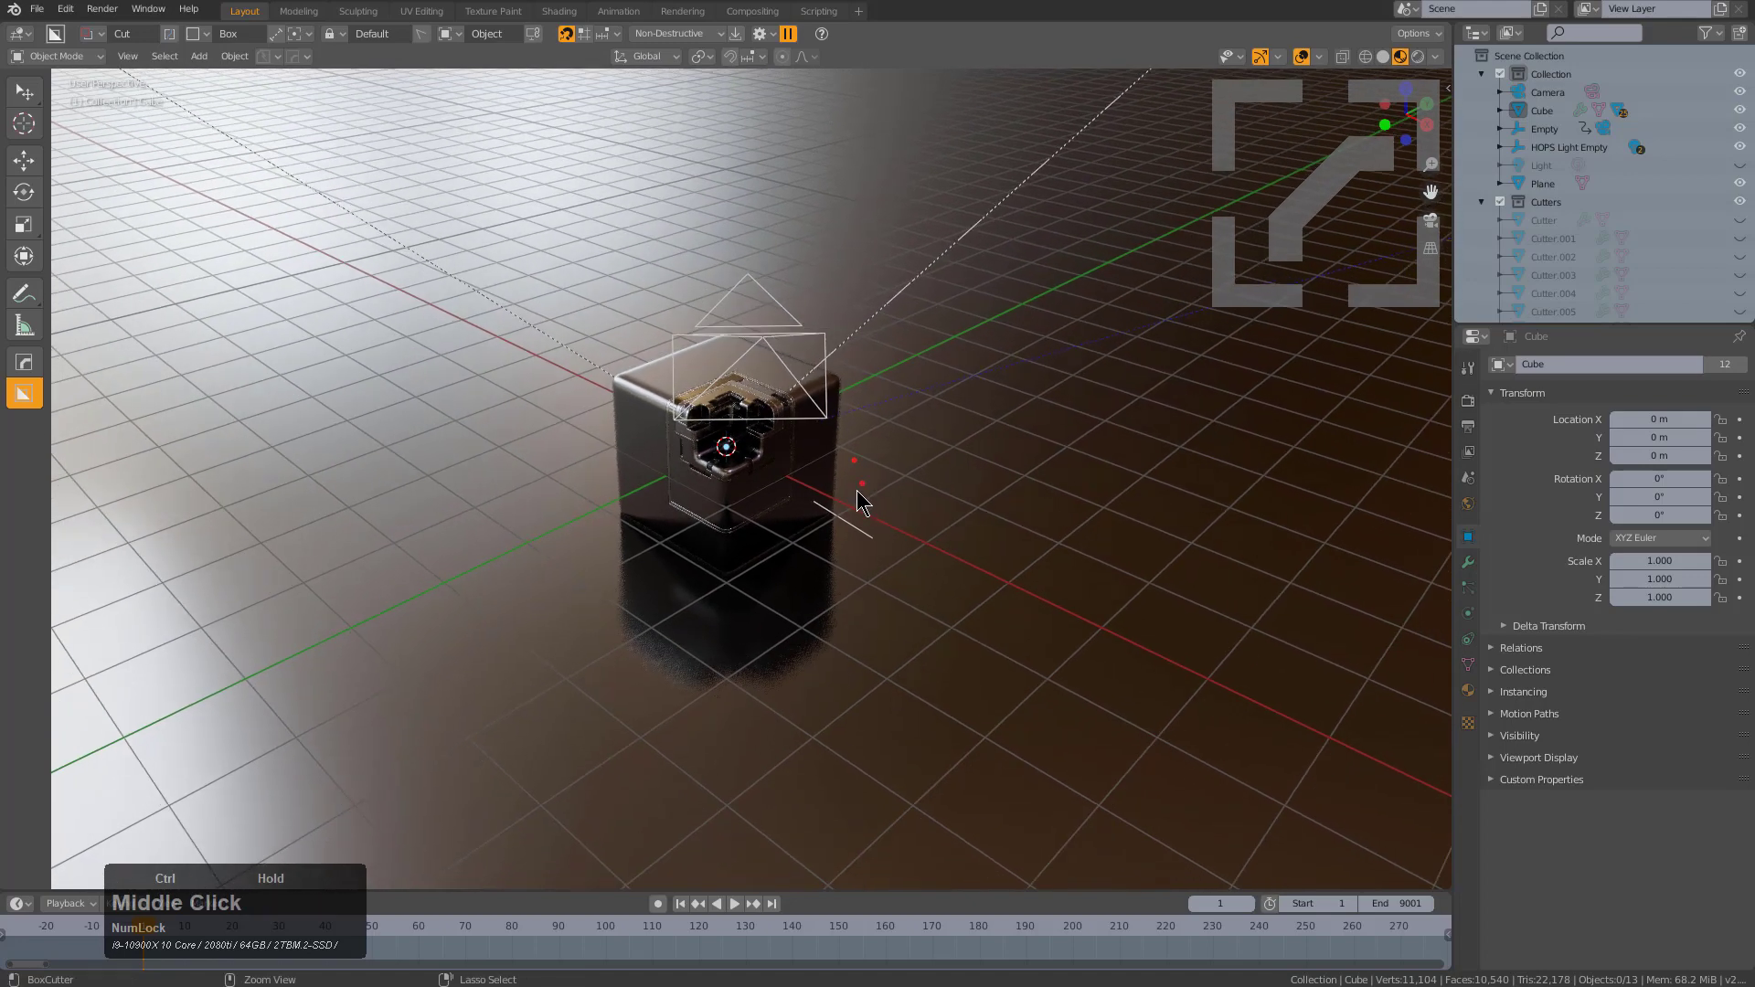
key("KP_0")
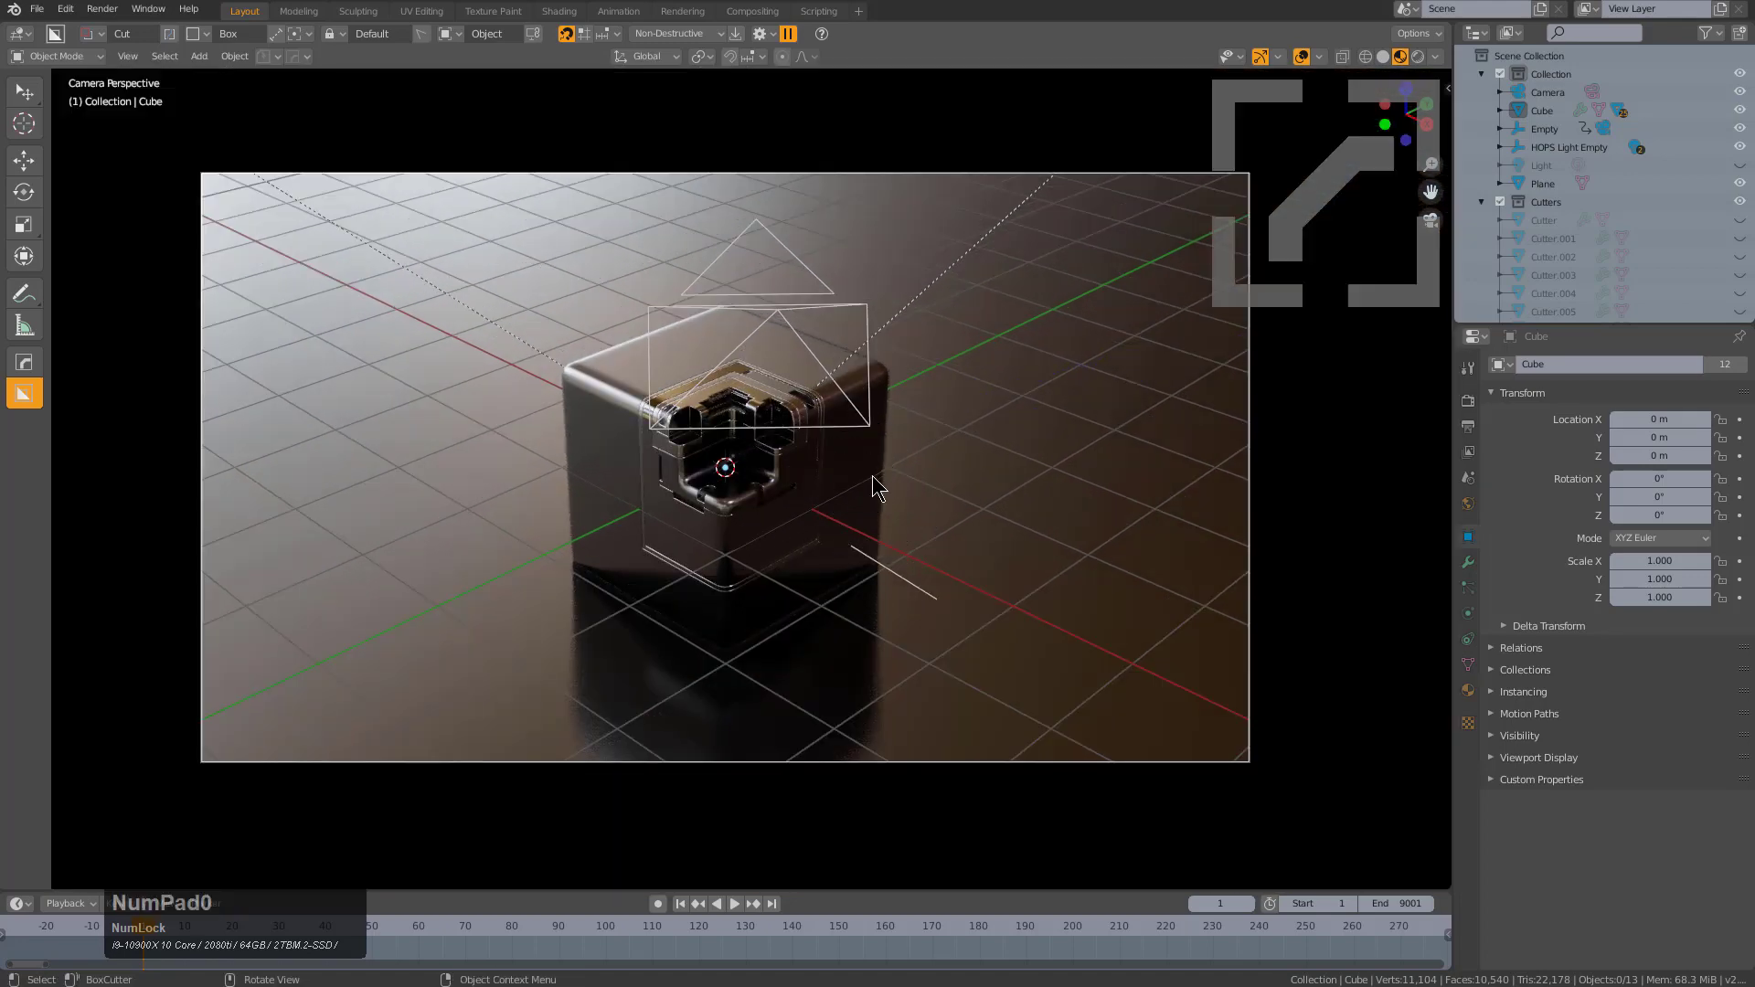
left_click(1360, 910)
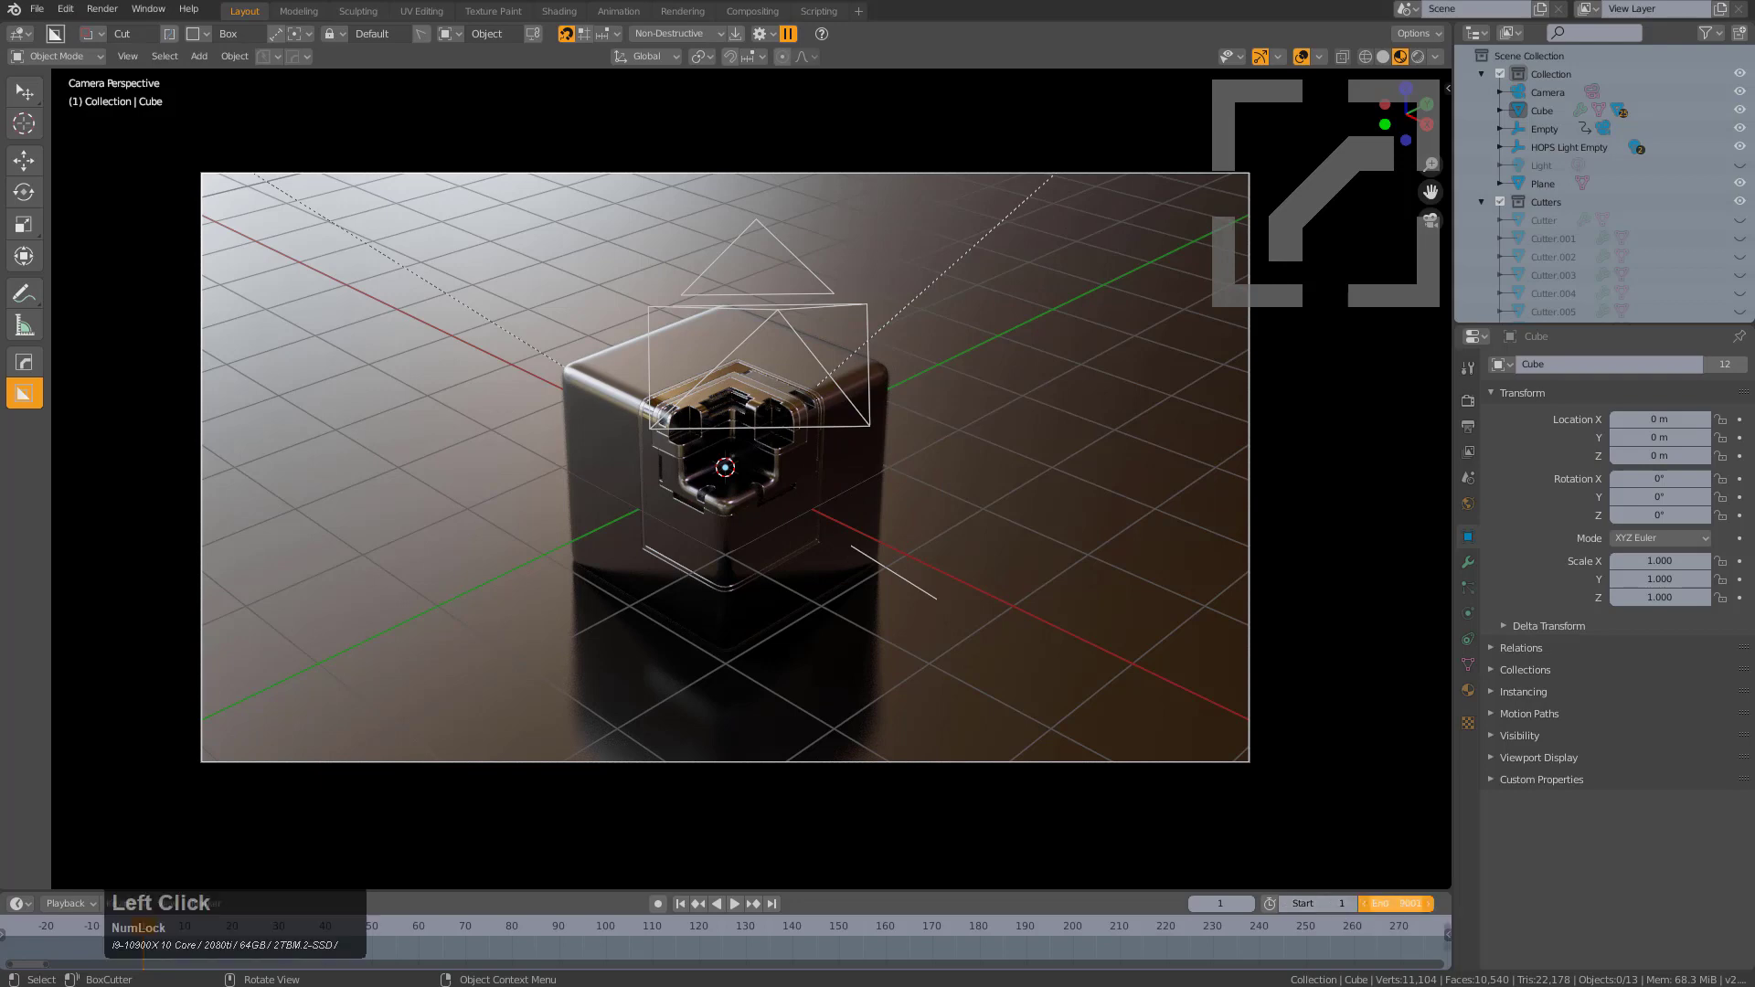
type("6")
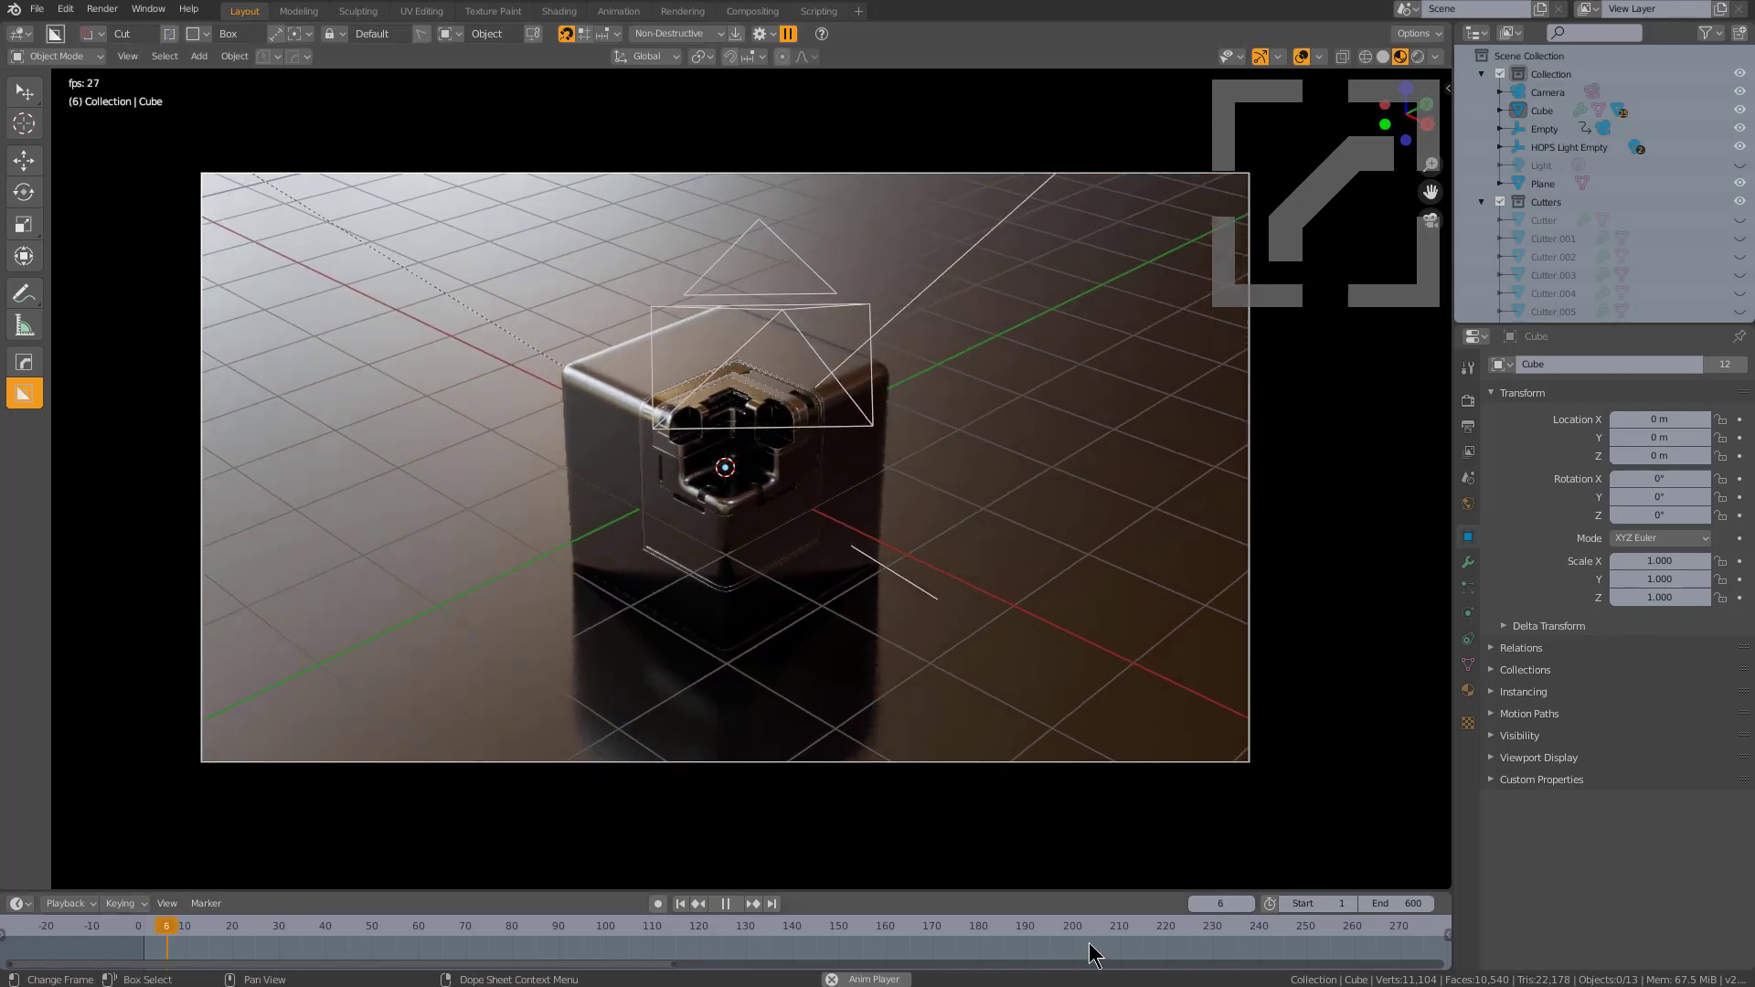
Fit the 600-frame range in the timeline and stop playback at frame 140
key("Home")
scroll(1093, 951, "down", 3)
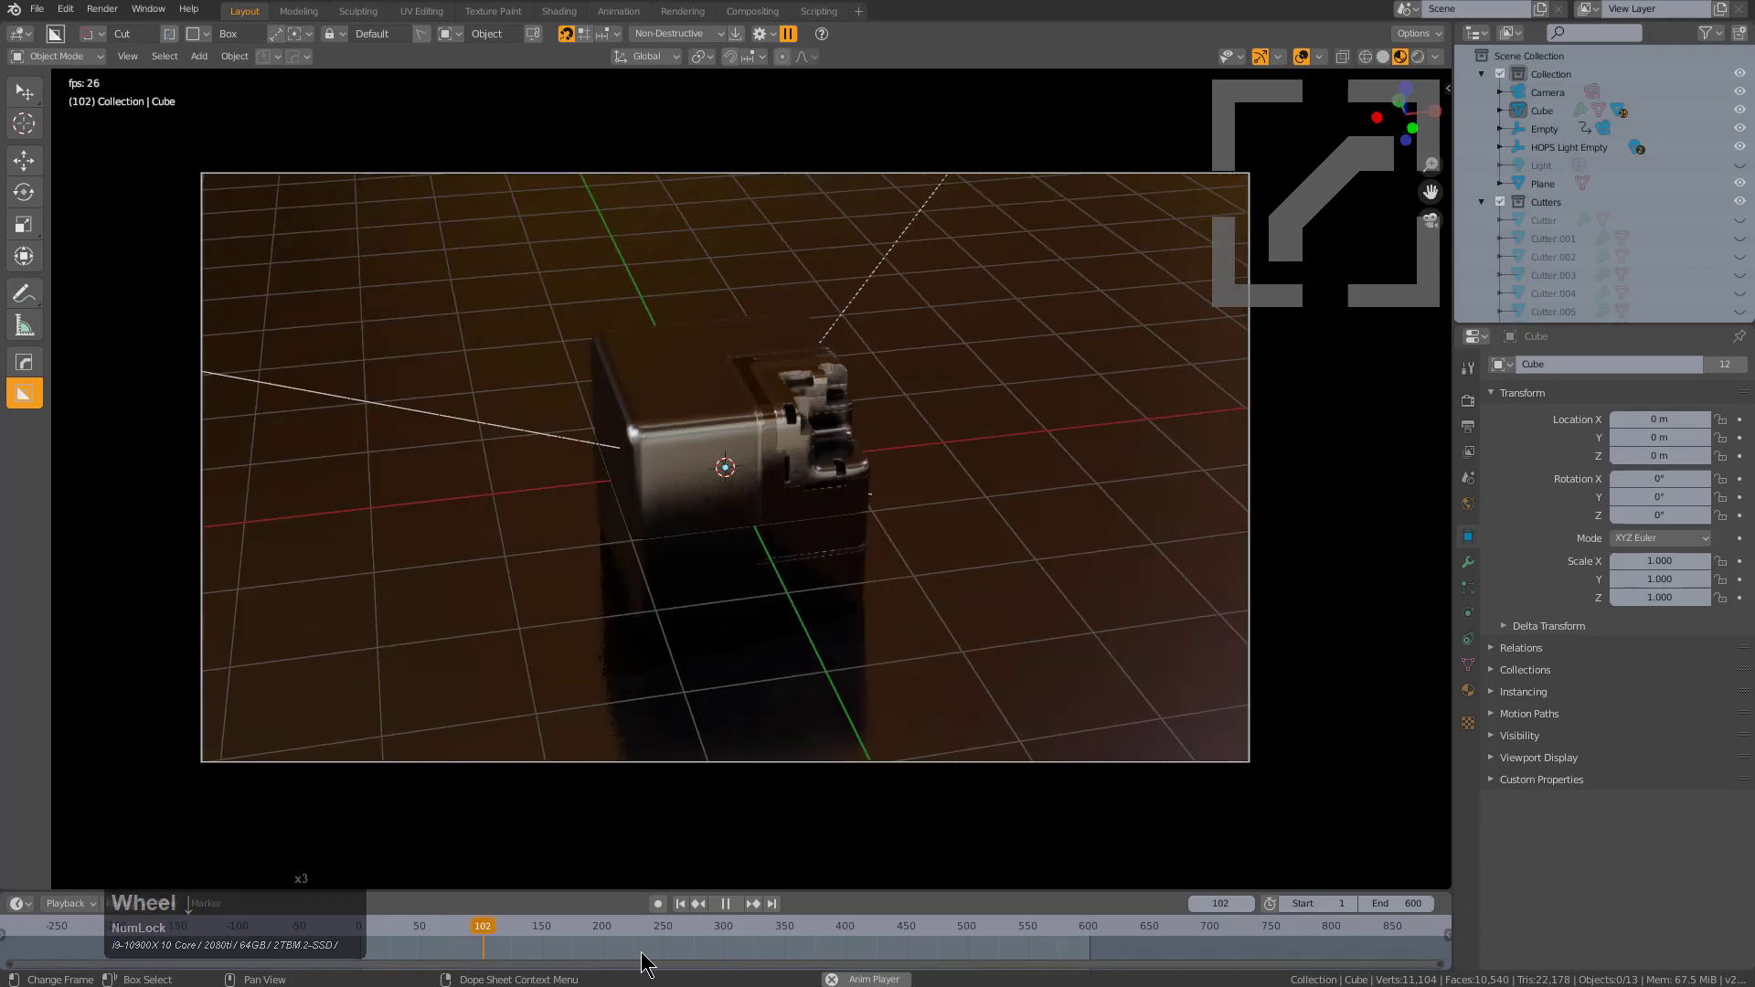
key("shift")
key("space")
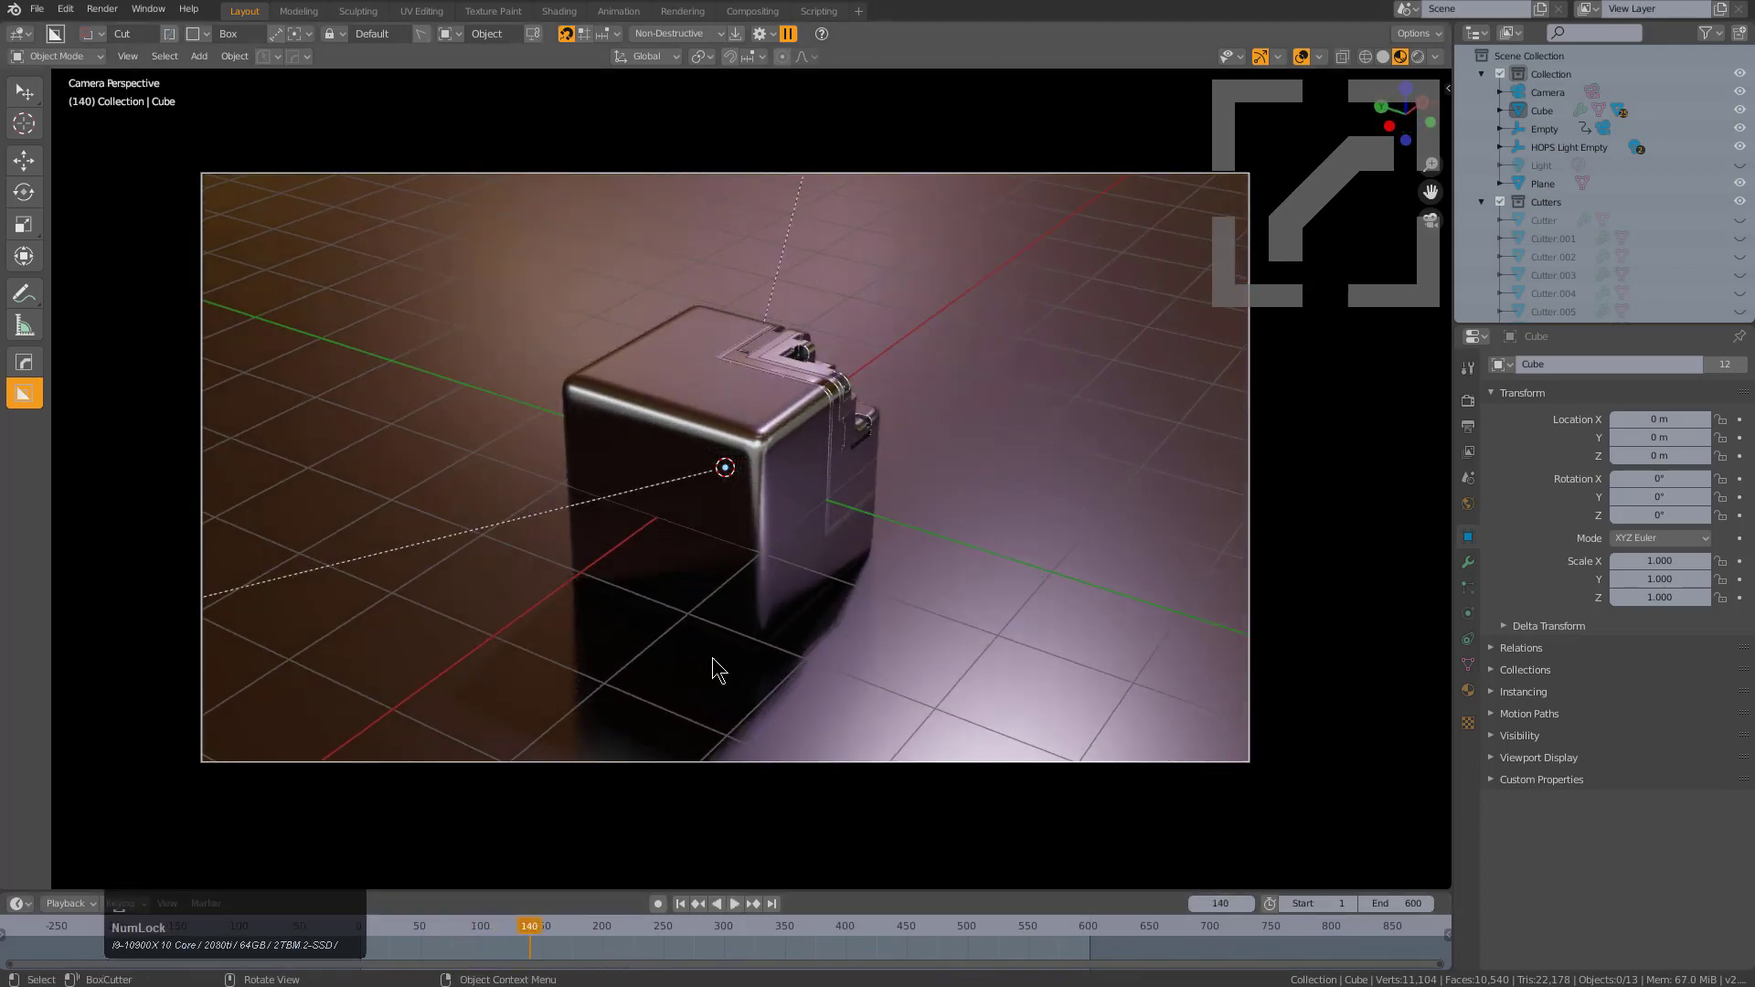
Bind the rig camera Camera.001 to the timeline marker at frame 1
key("shift+Left")
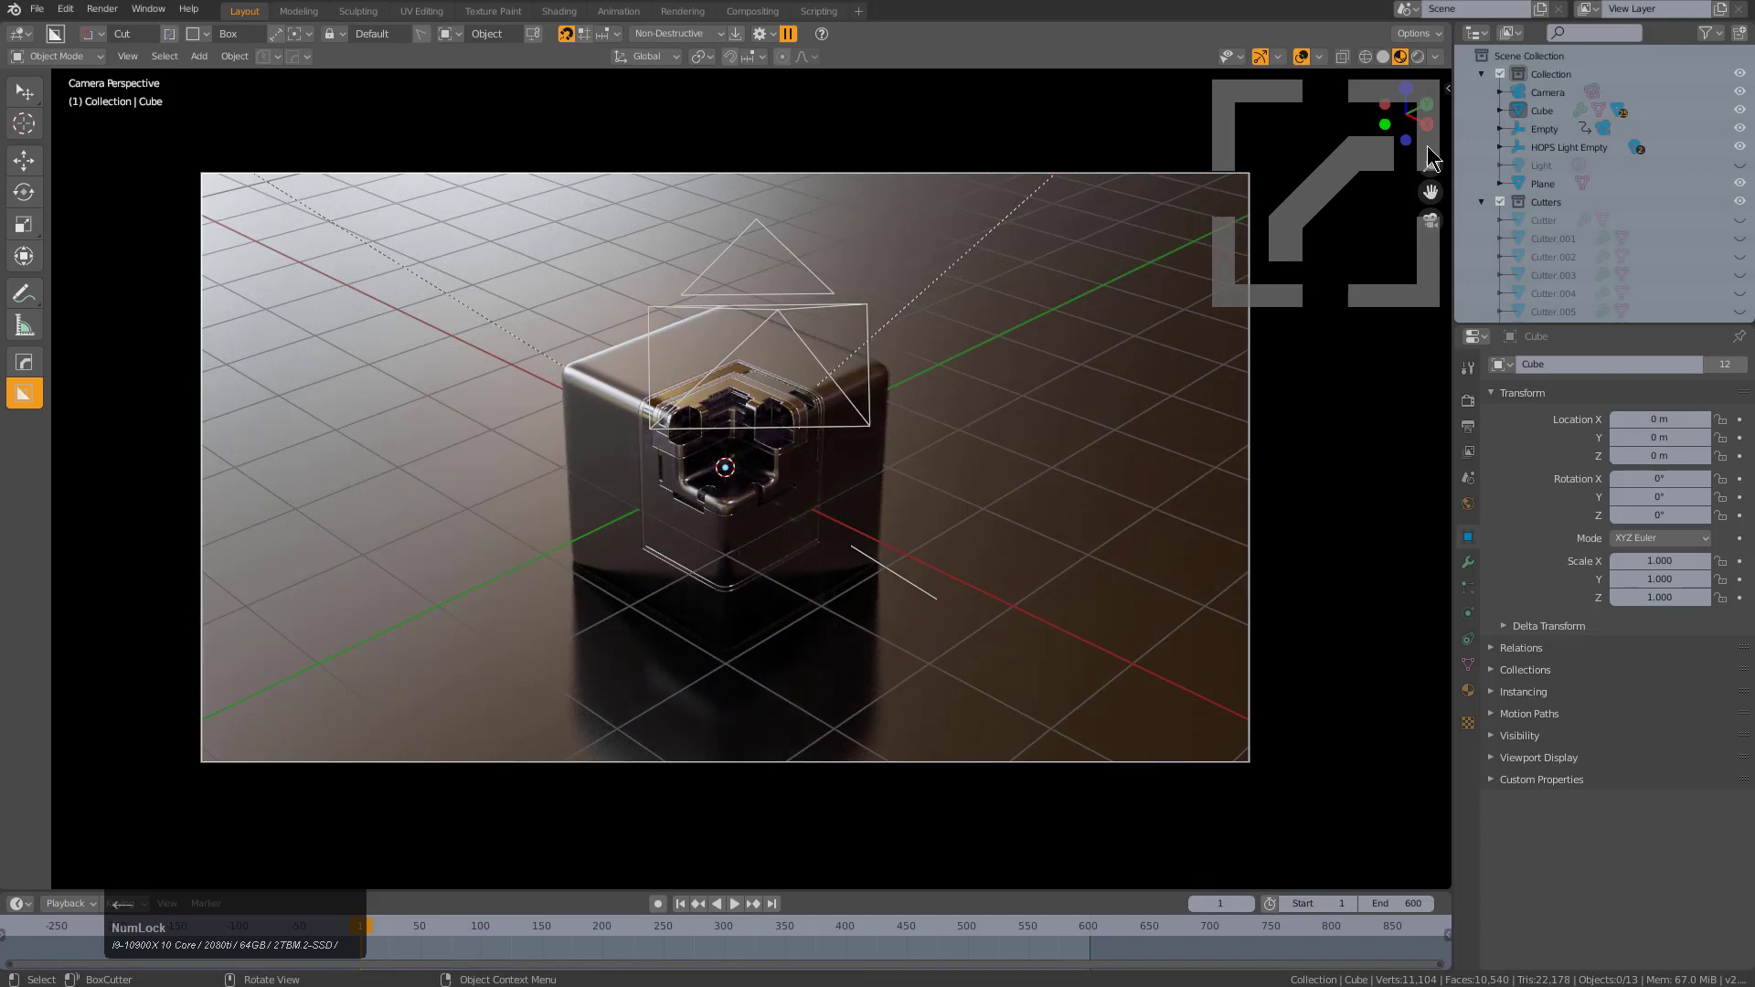
left_click(1500, 111)
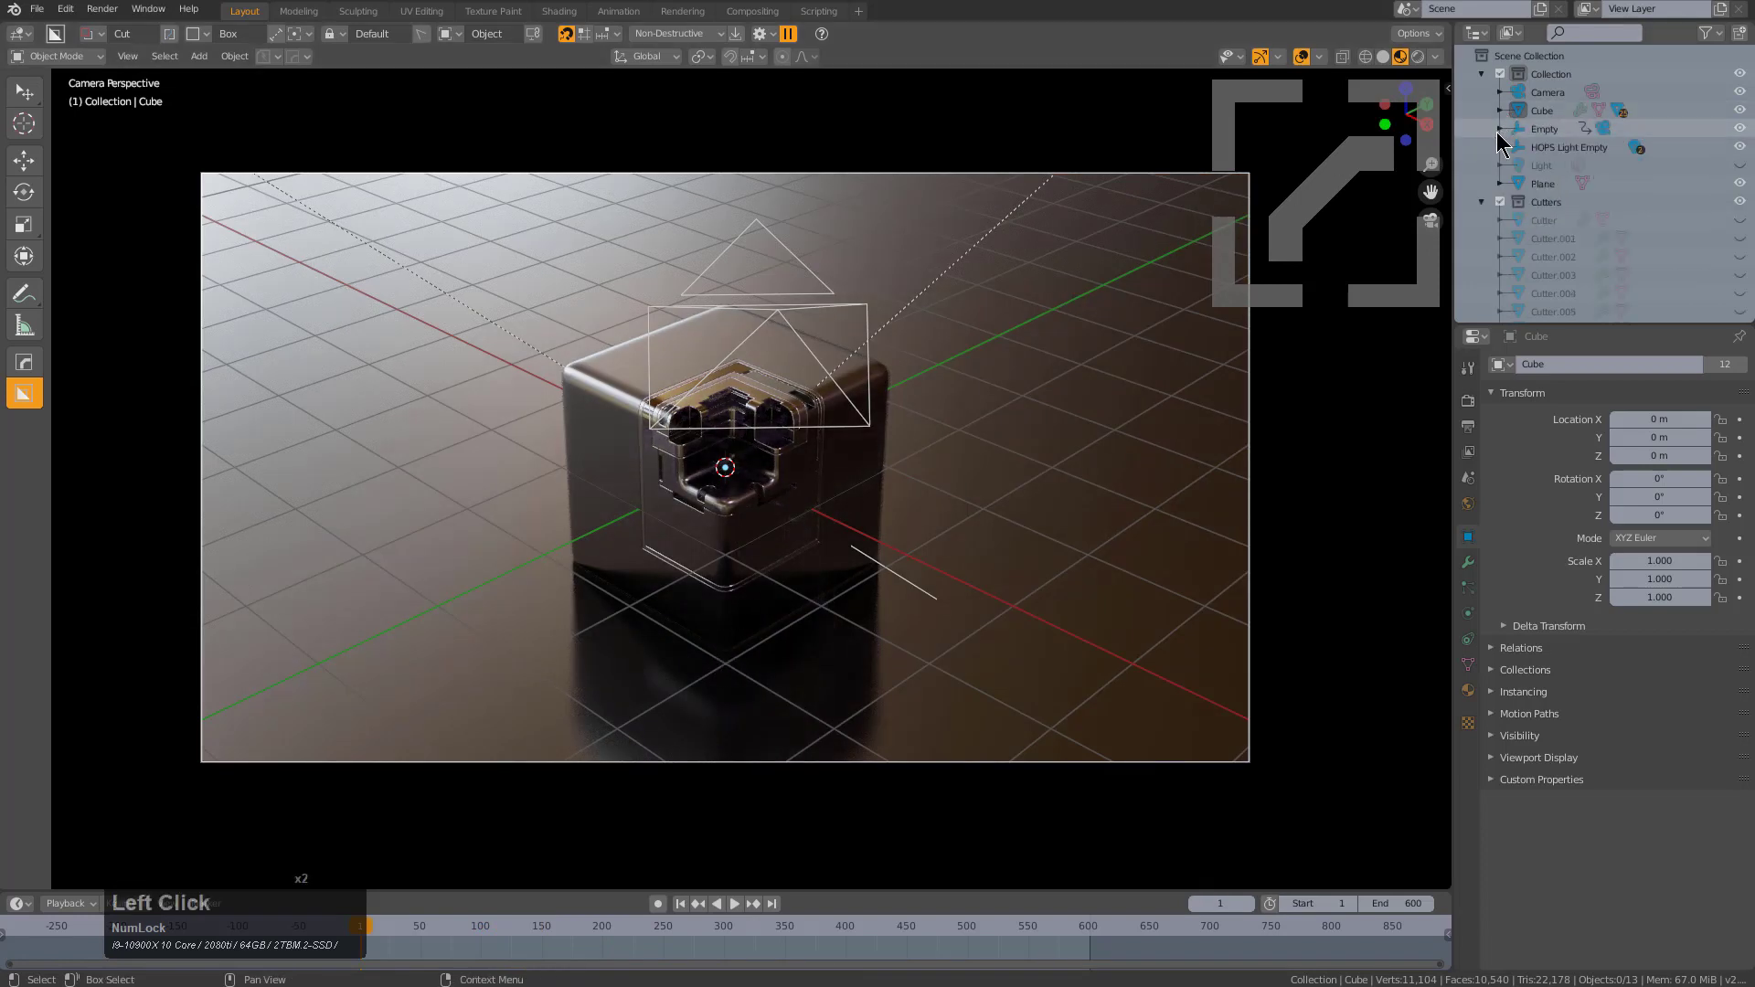
left_click(1500, 129)
left_click(1588, 169)
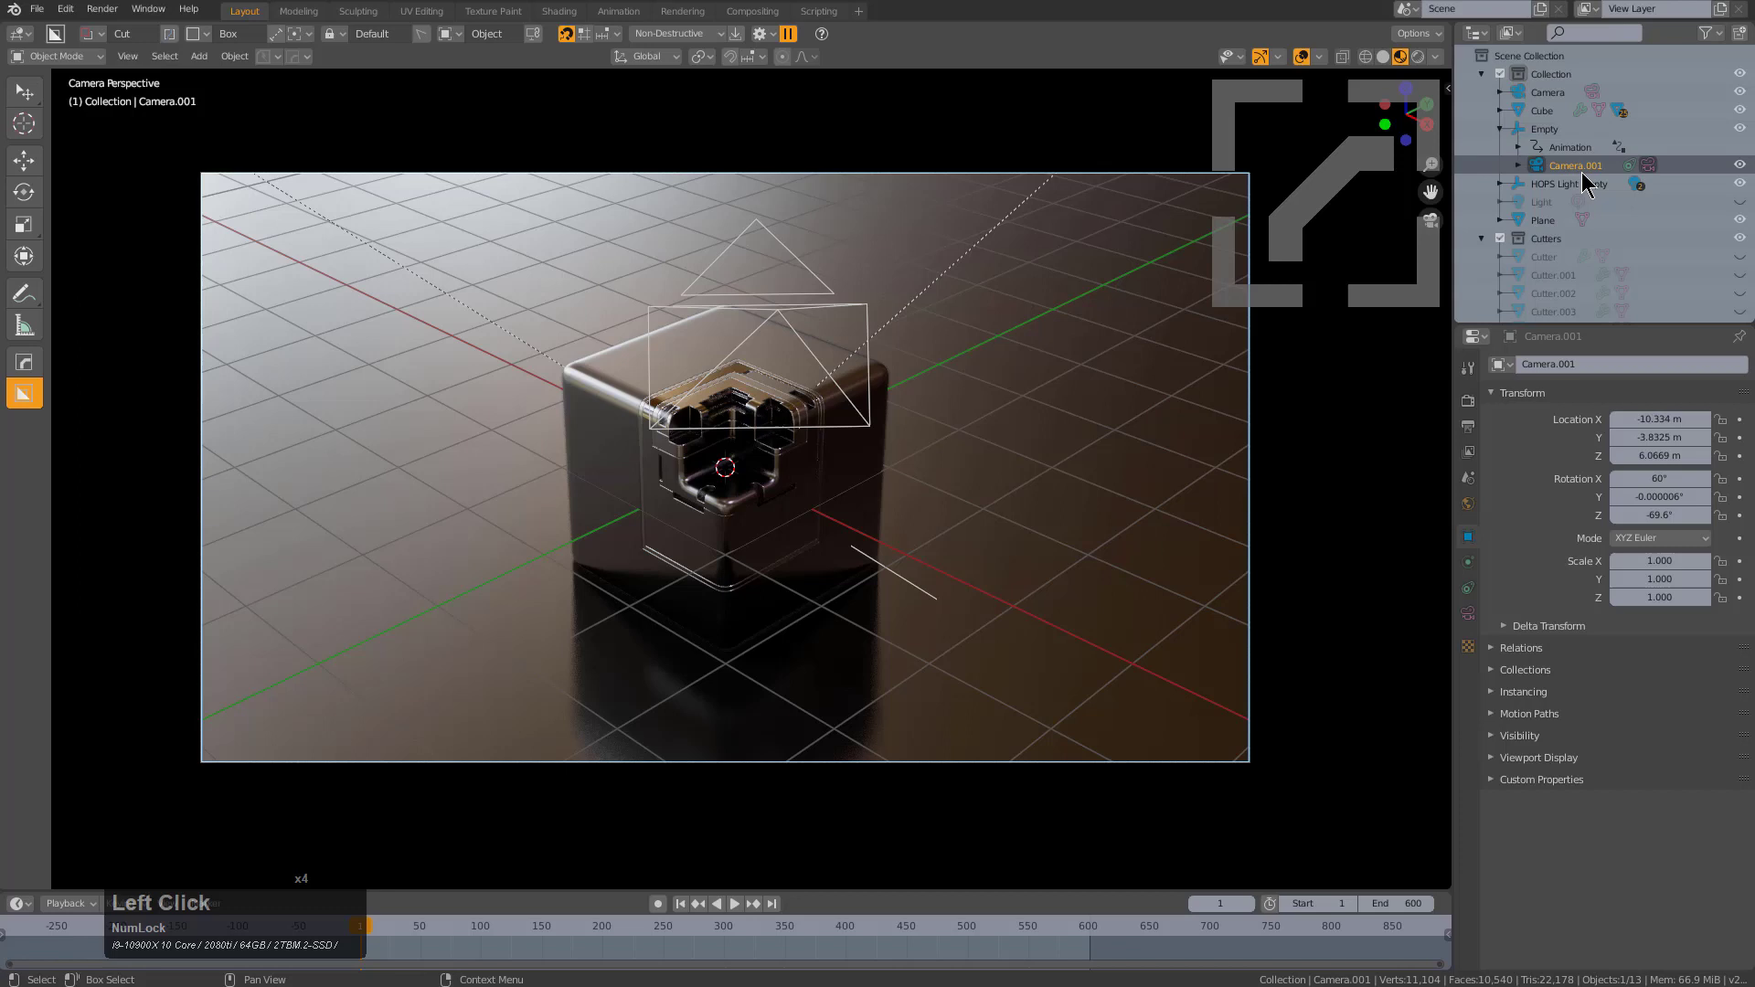
left_click(453, 953)
key("ctrl+b")
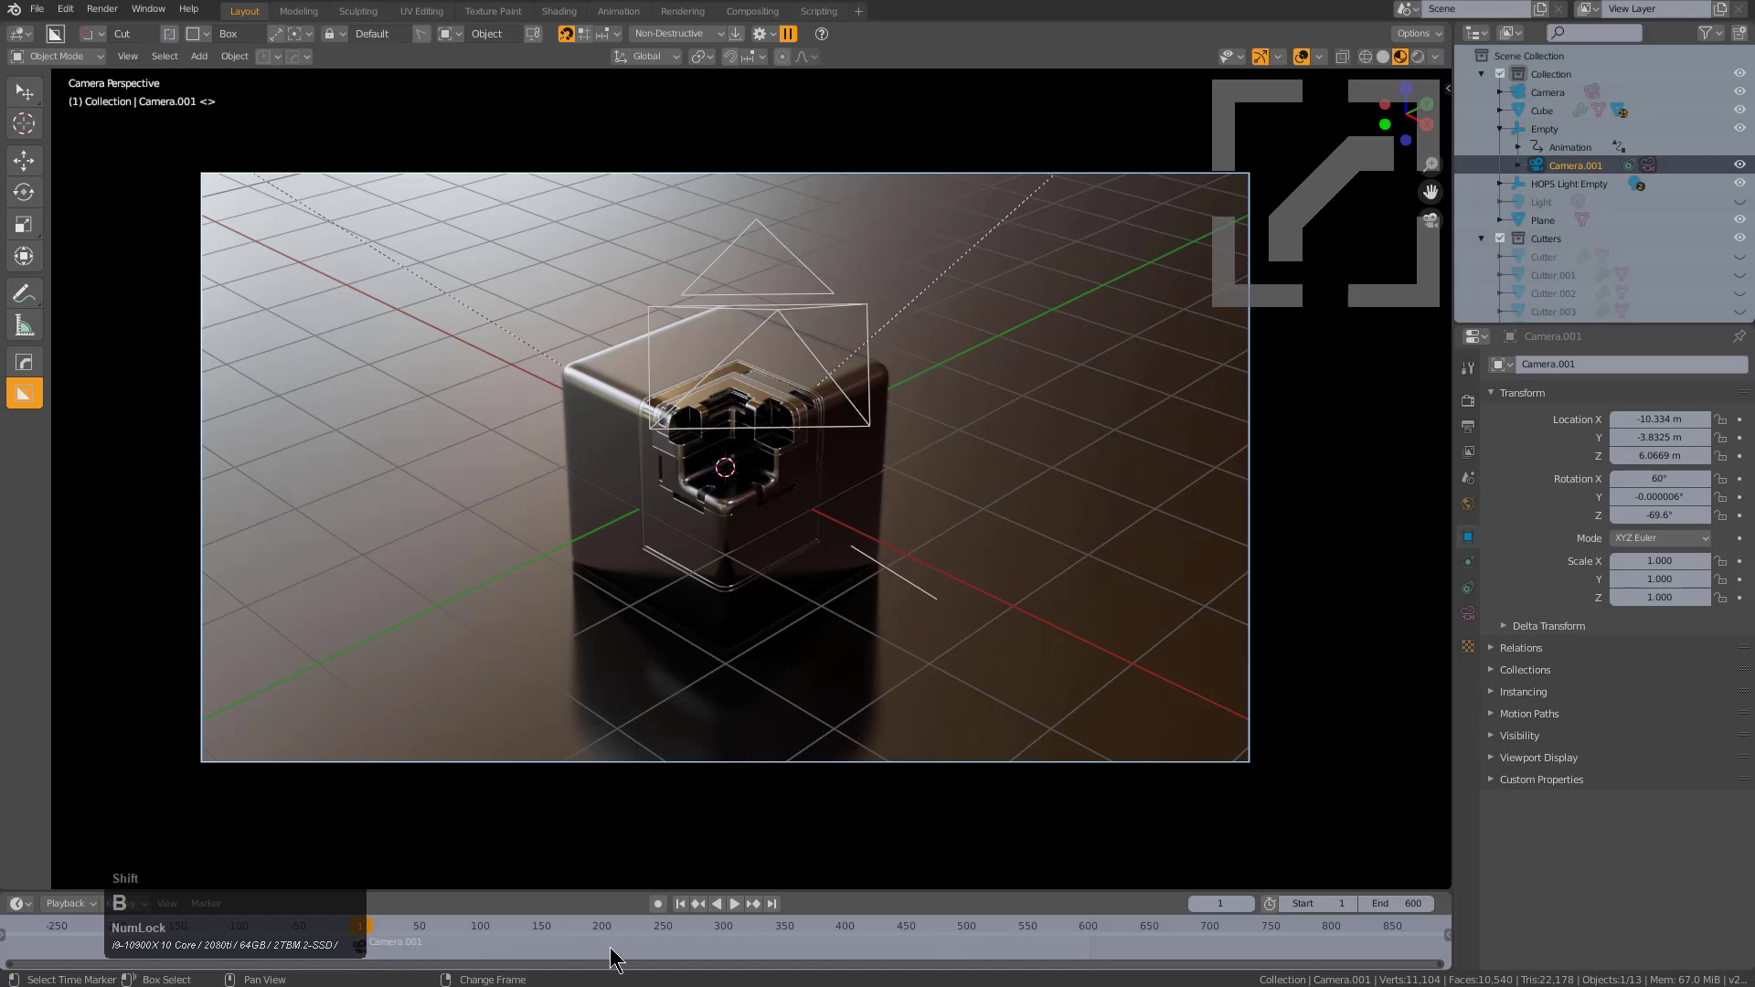
Bind the original Camera to a new marker at frame 210 and scrub through
mouse_move(610, 960)
right_mouse_down()
mouse_move(590, 953)
mouse_move(620, 953)
right_mouse_up()
scroll(717, 600, "down", 2)
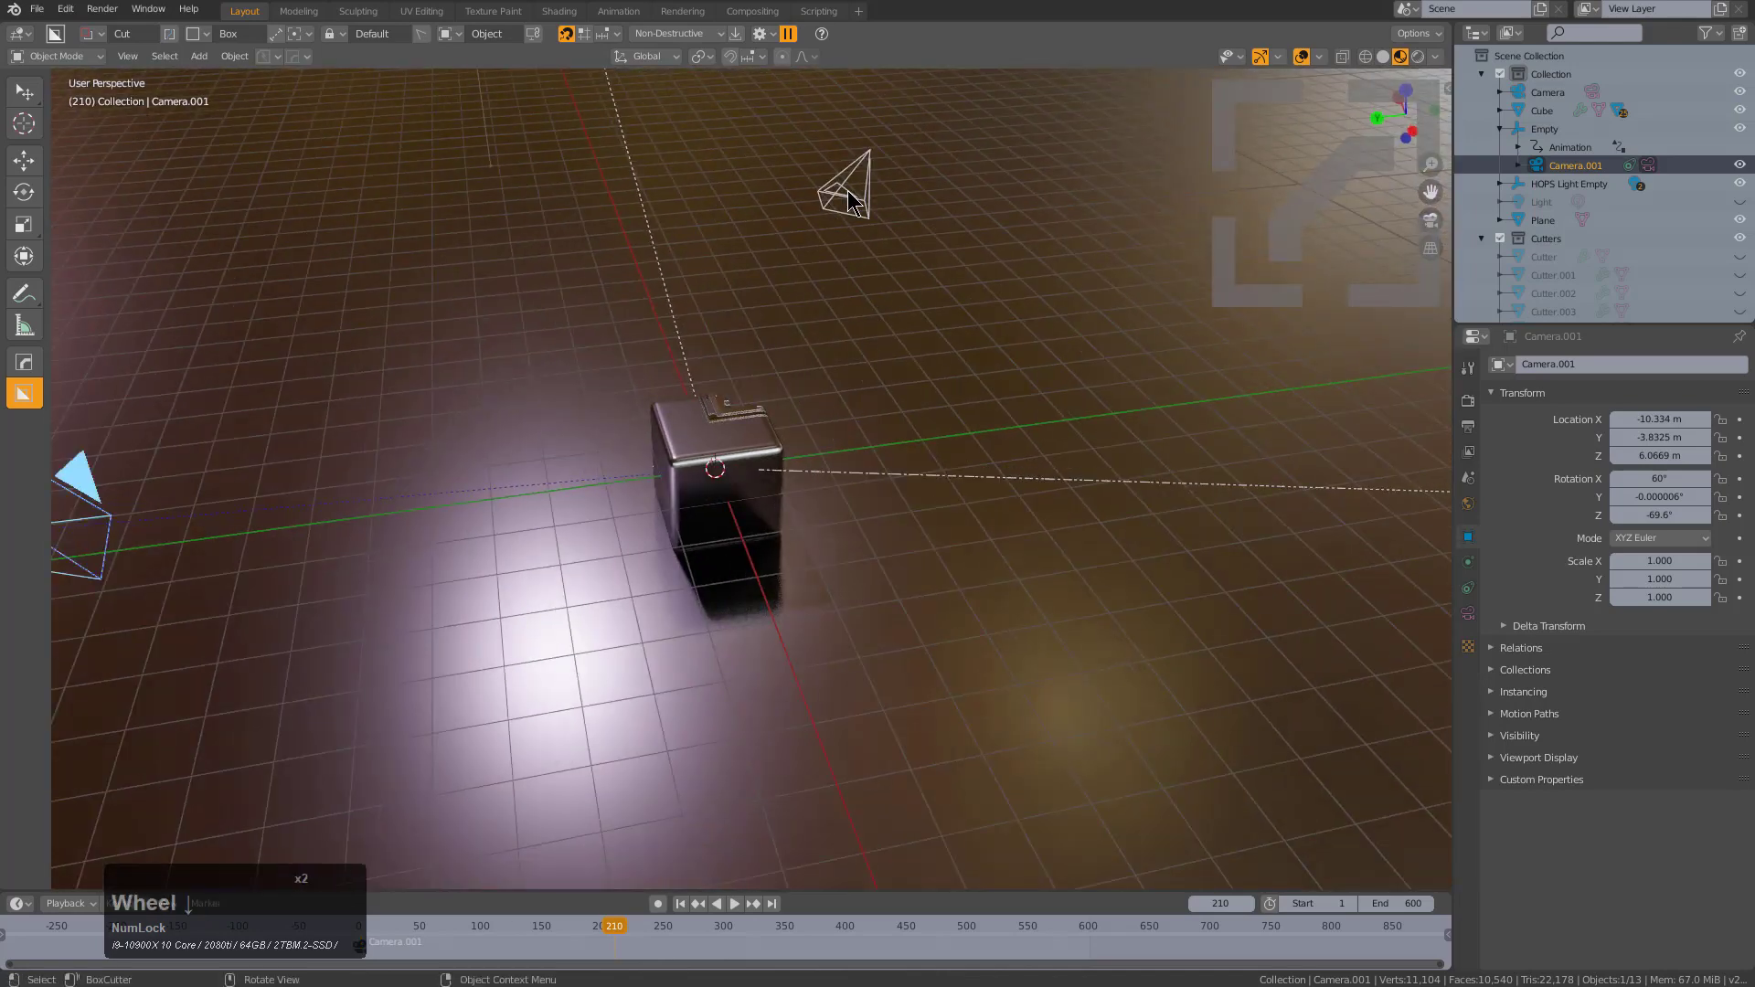
left_click(856, 194)
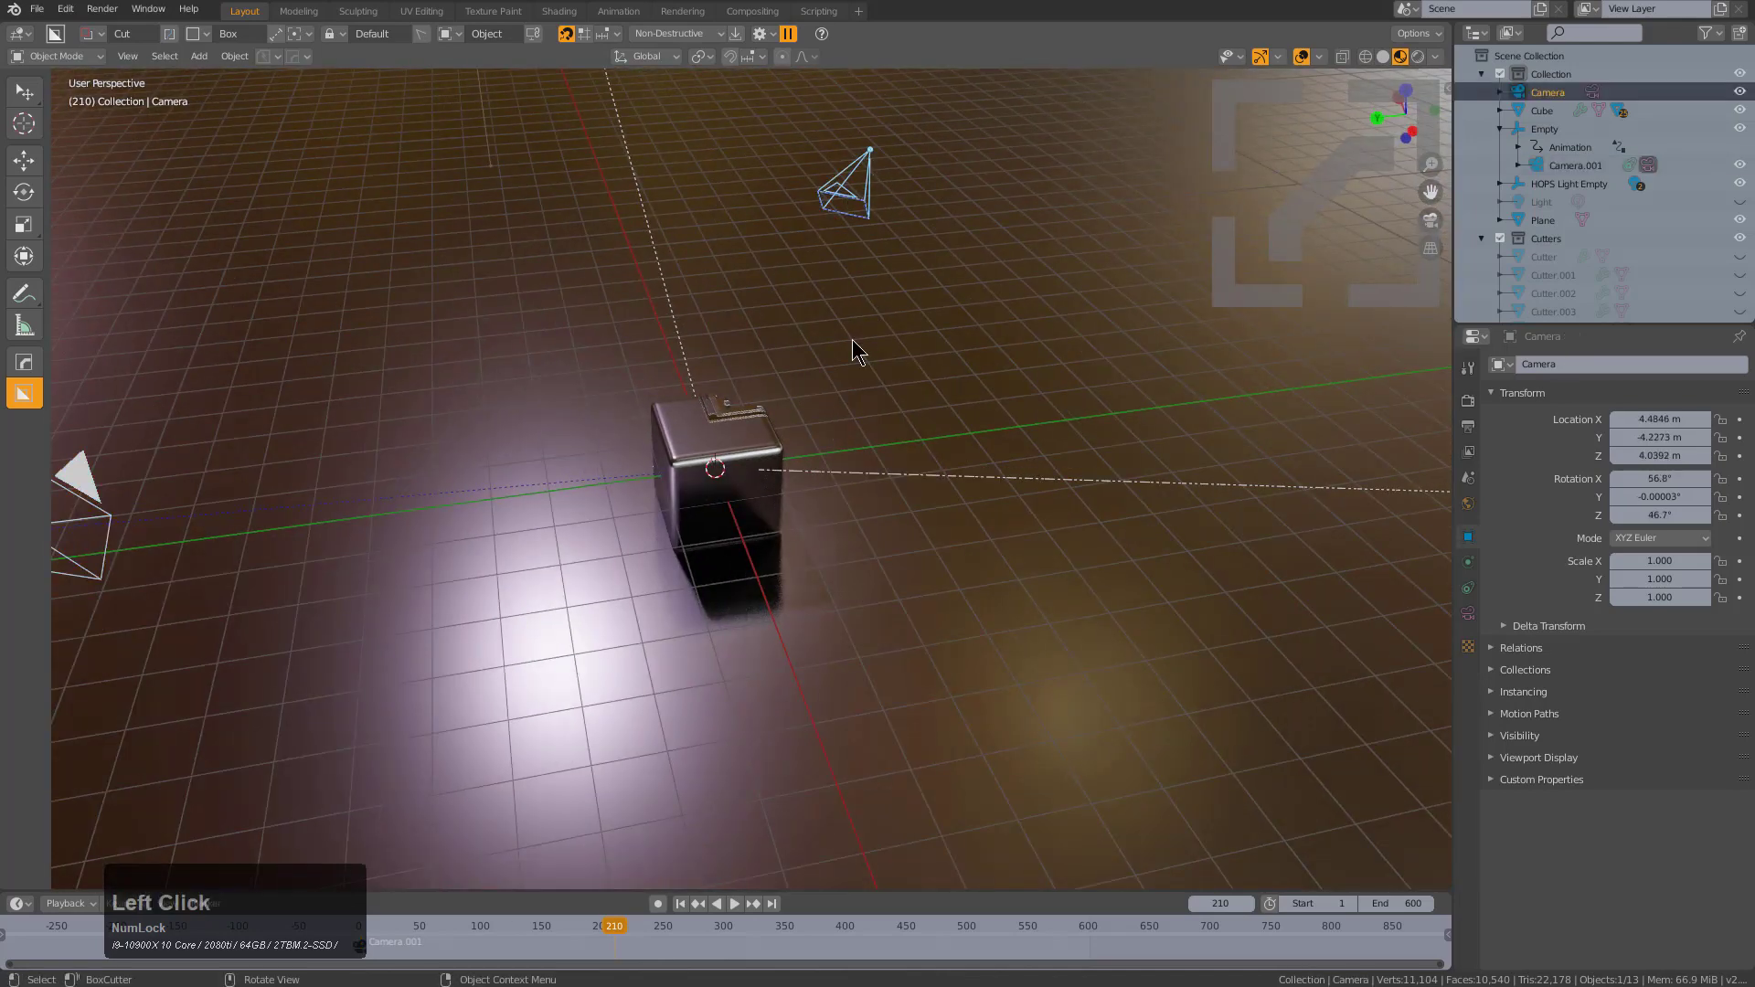
key("ctrl")
key("ctrl+b")
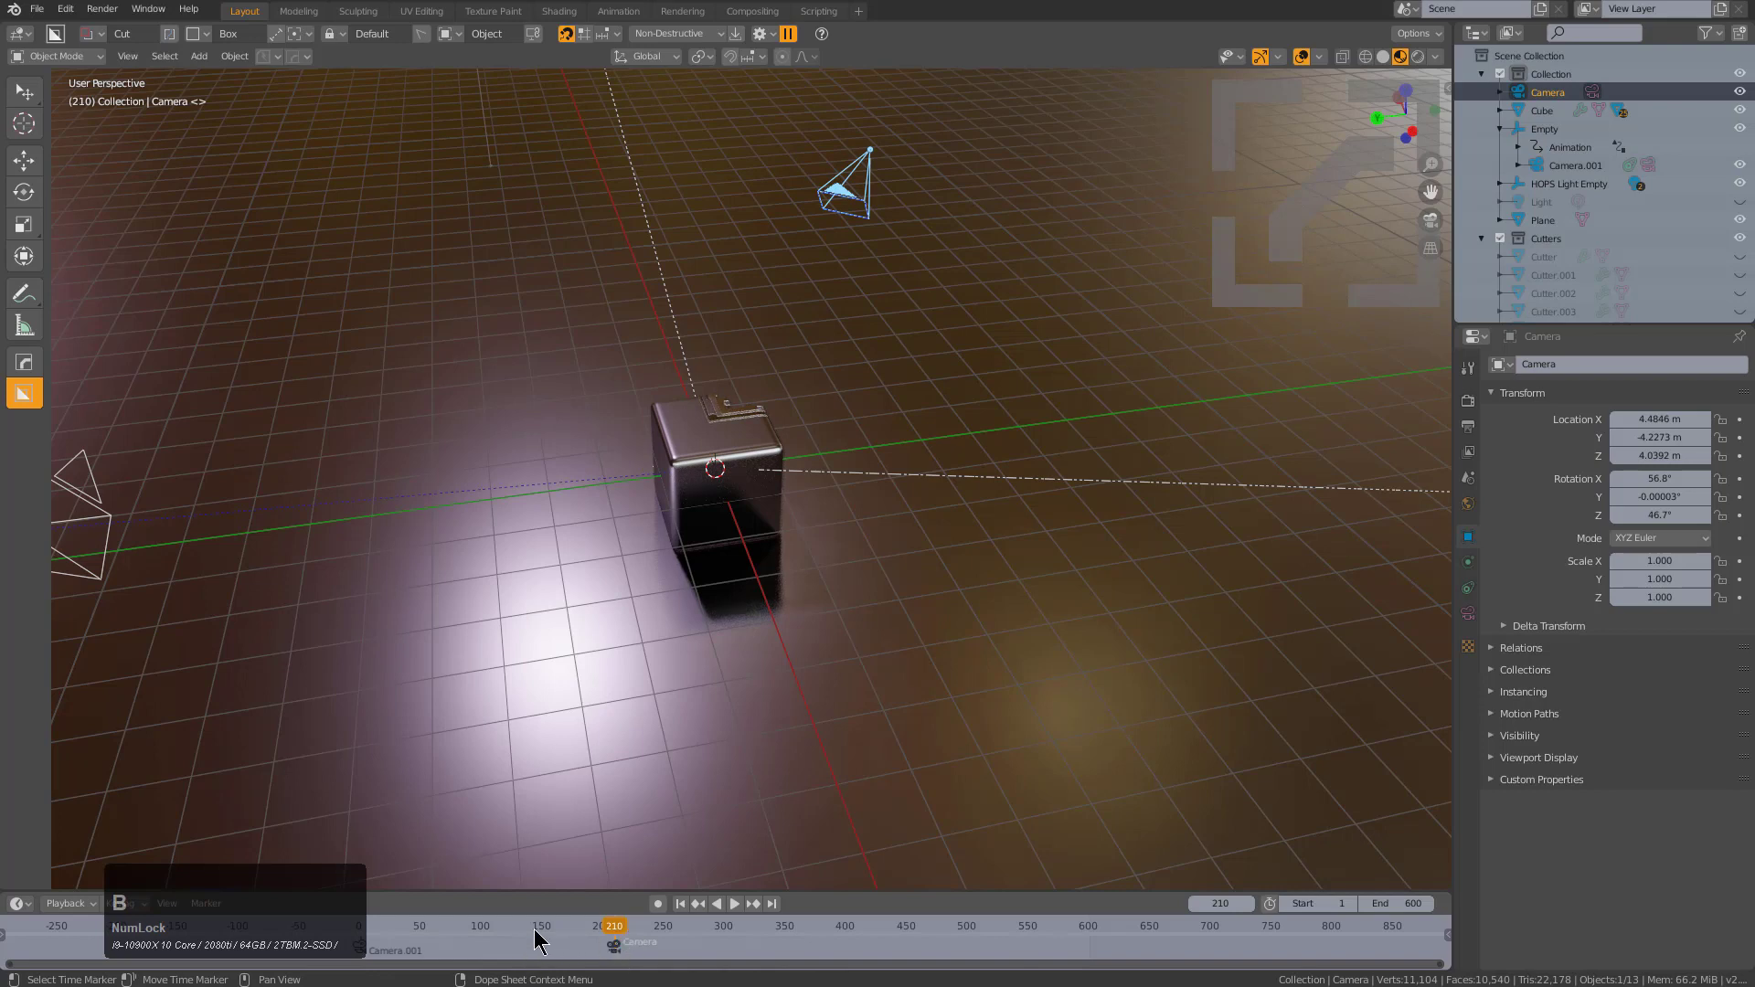
mouse_move(599, 941)
right_mouse_down("shift")
mouse_move(521, 944)
mouse_move(601, 947)
right_mouse_up("shift")
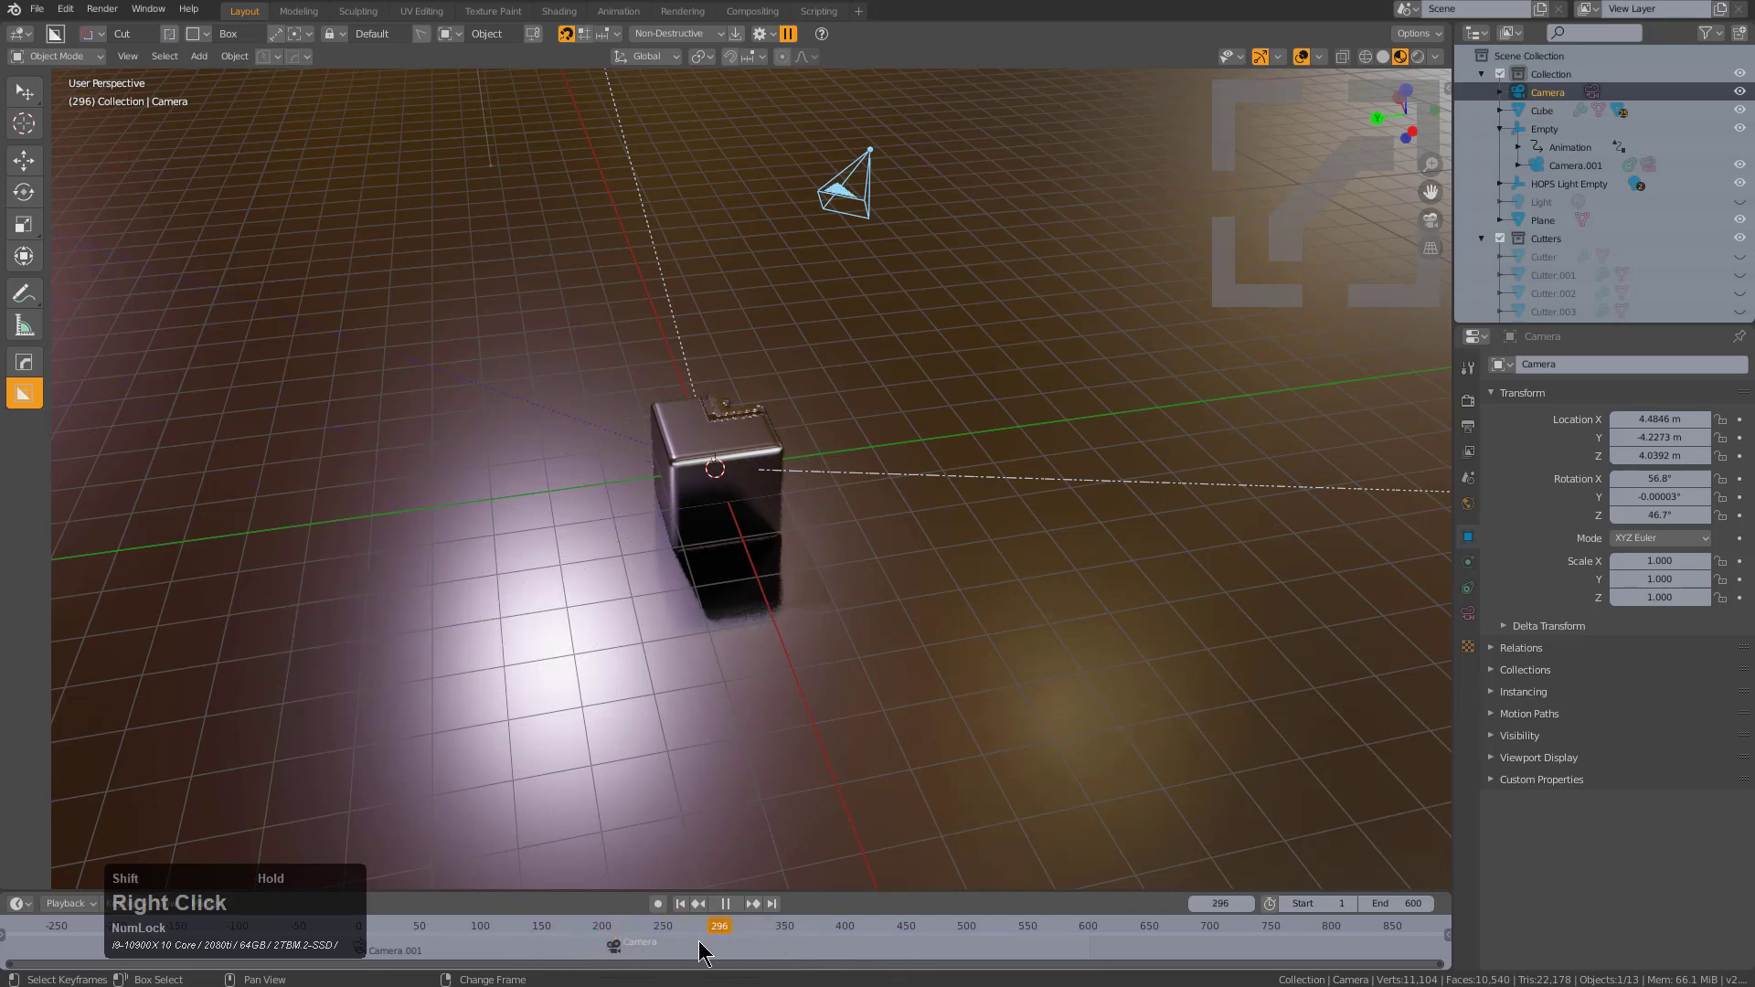
Look through the camera and set the HardOps passepartout to fully dark
key("KP_0")
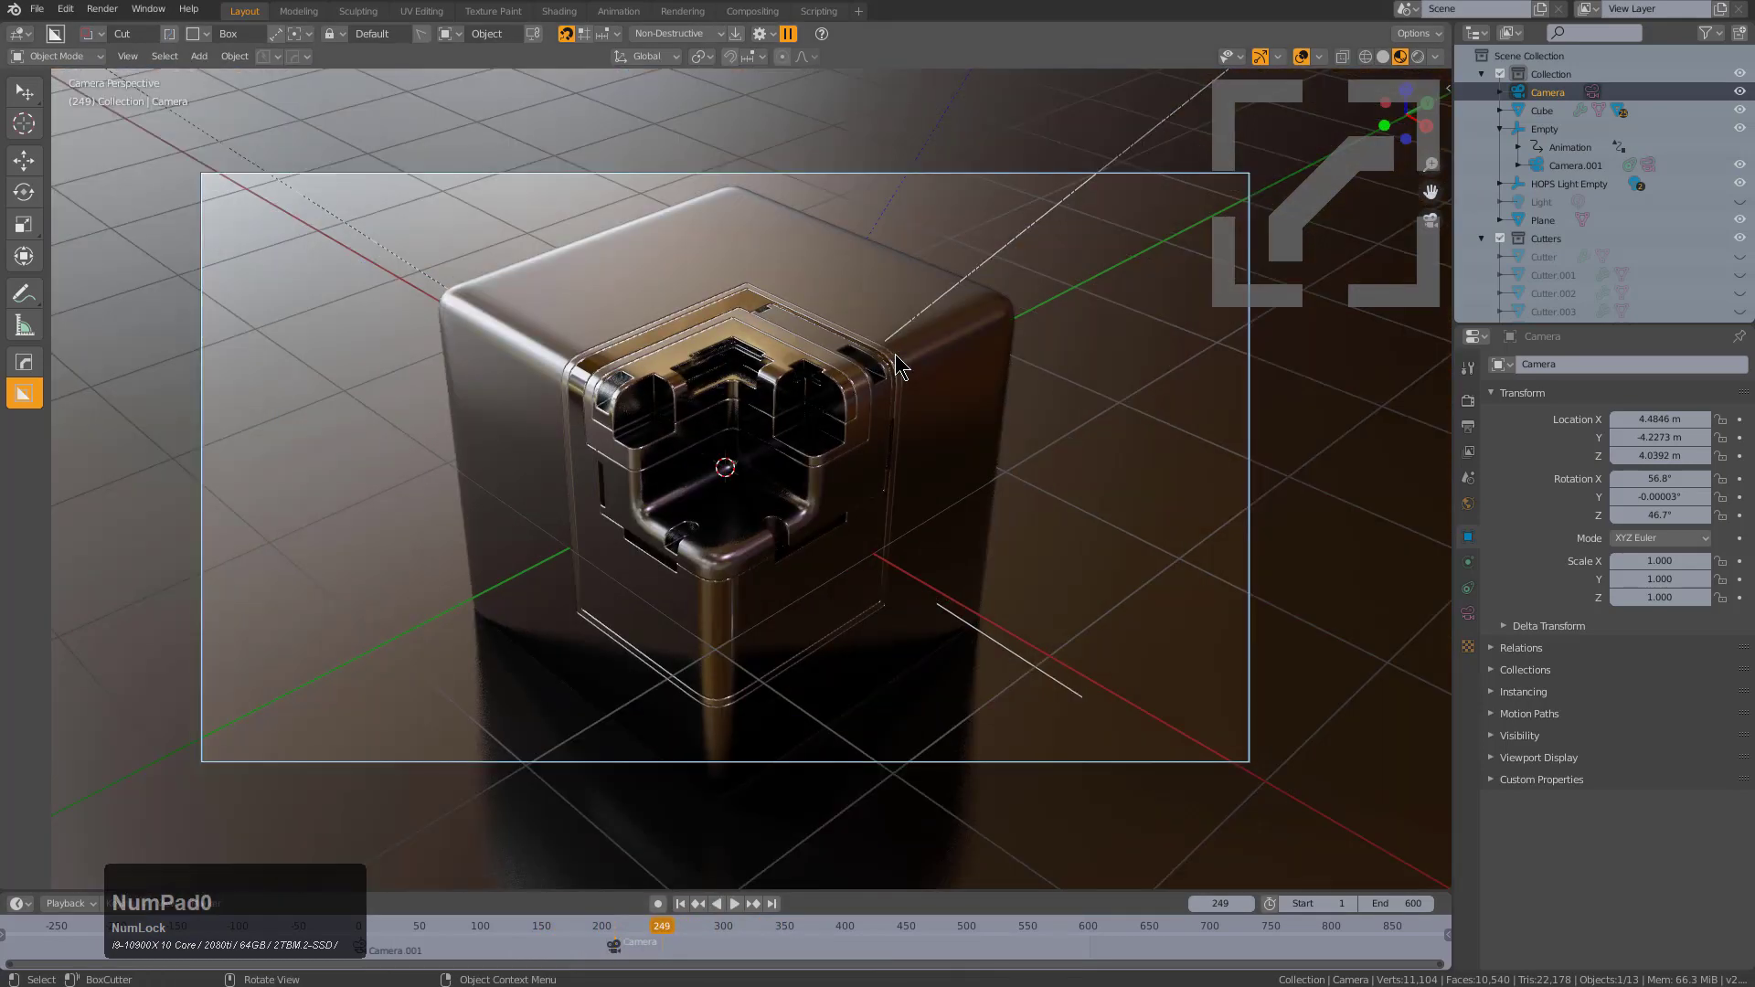
key("q")
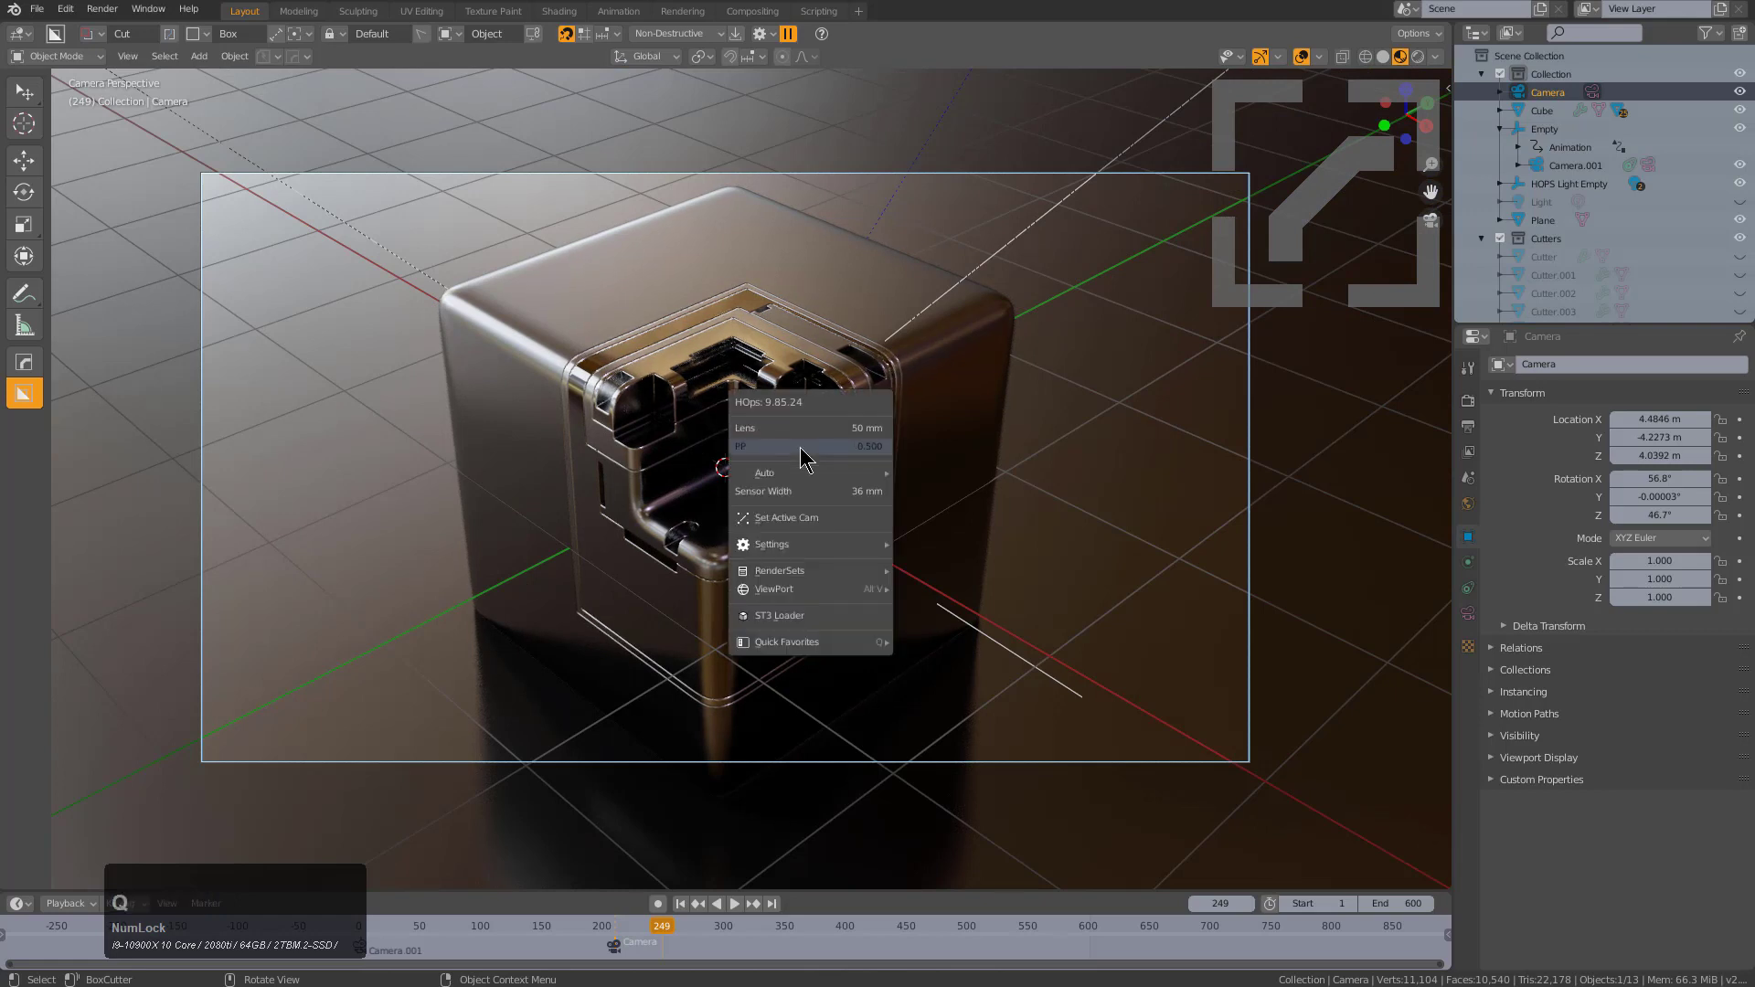
left_click_drag(801, 448, 878, 448)
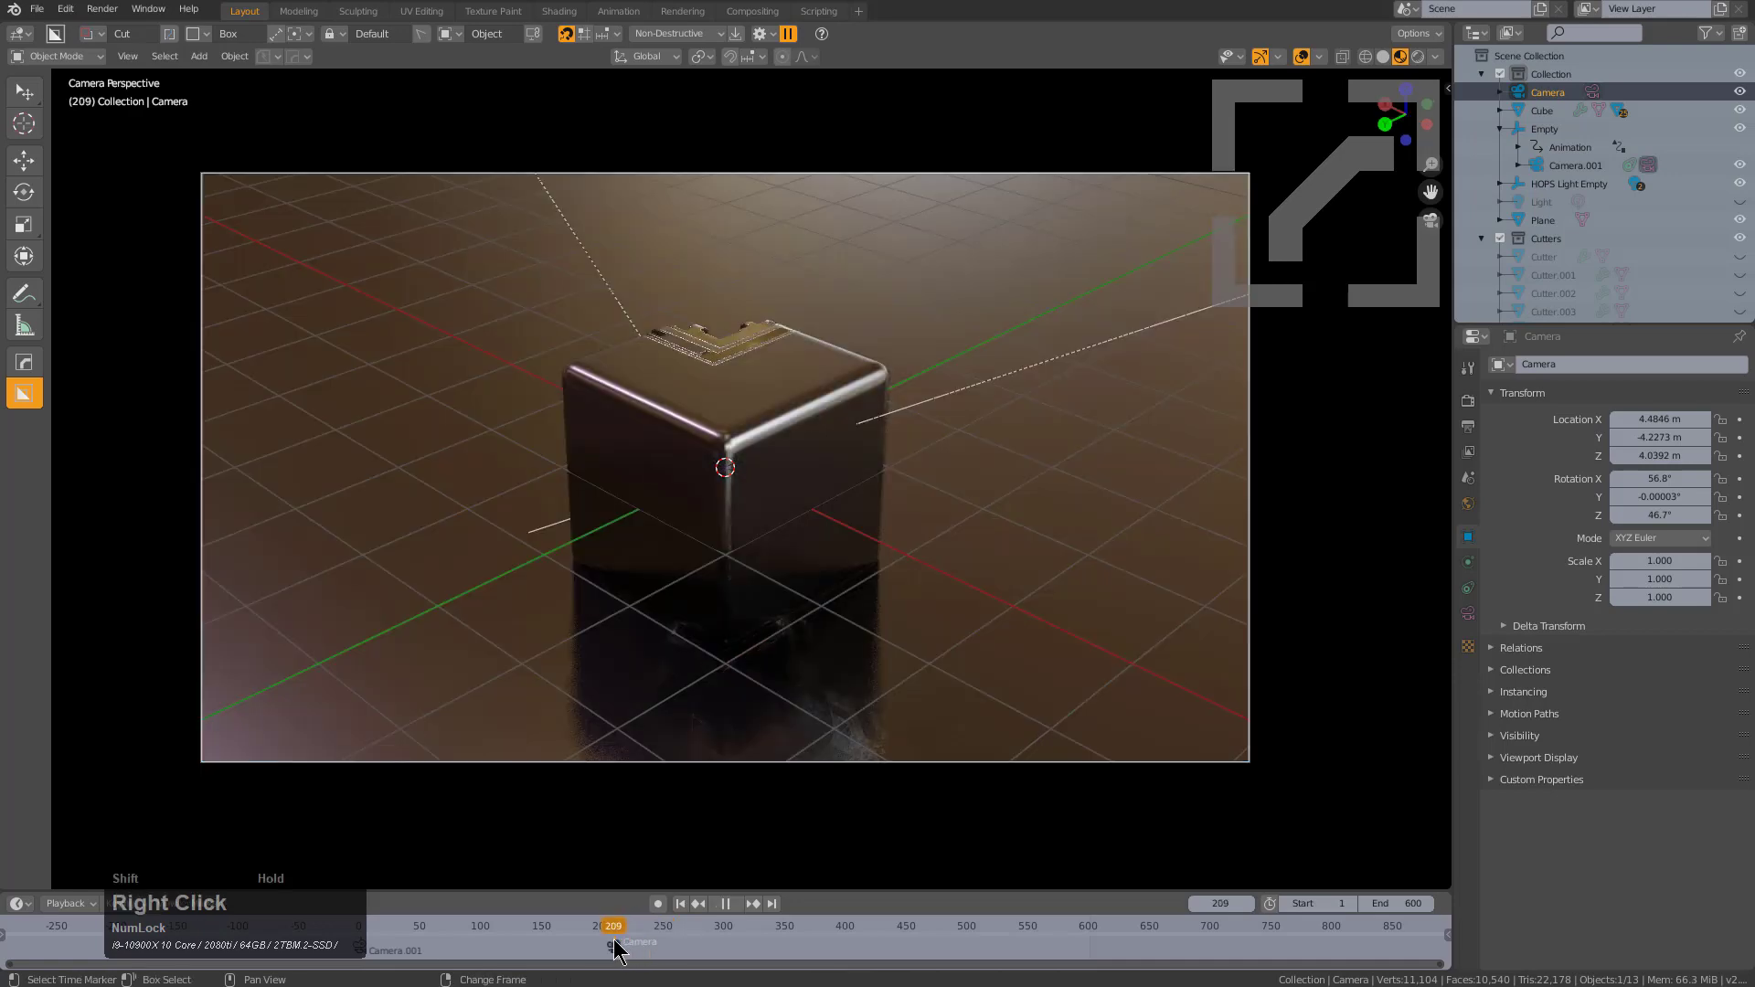
Dolly the Camera close to the cube and keyframe its LocRot at frame 211
key("space")
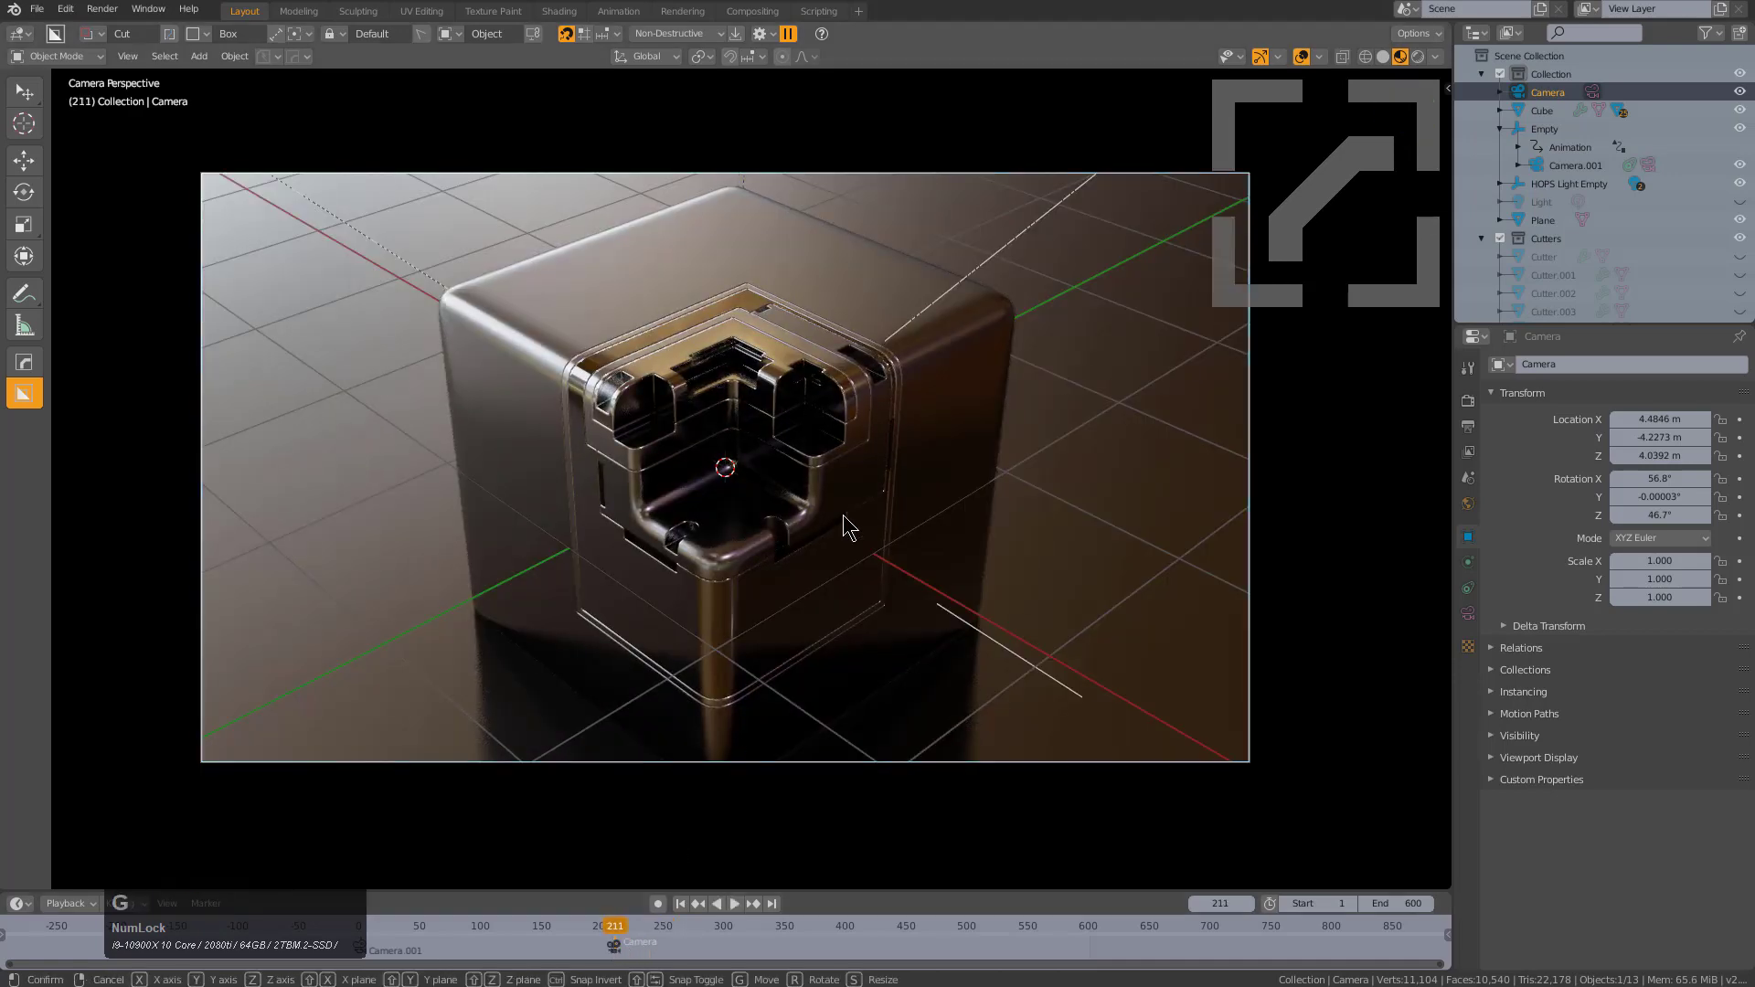
key("g")
key("z")
key("z")
left_click(770, 293)
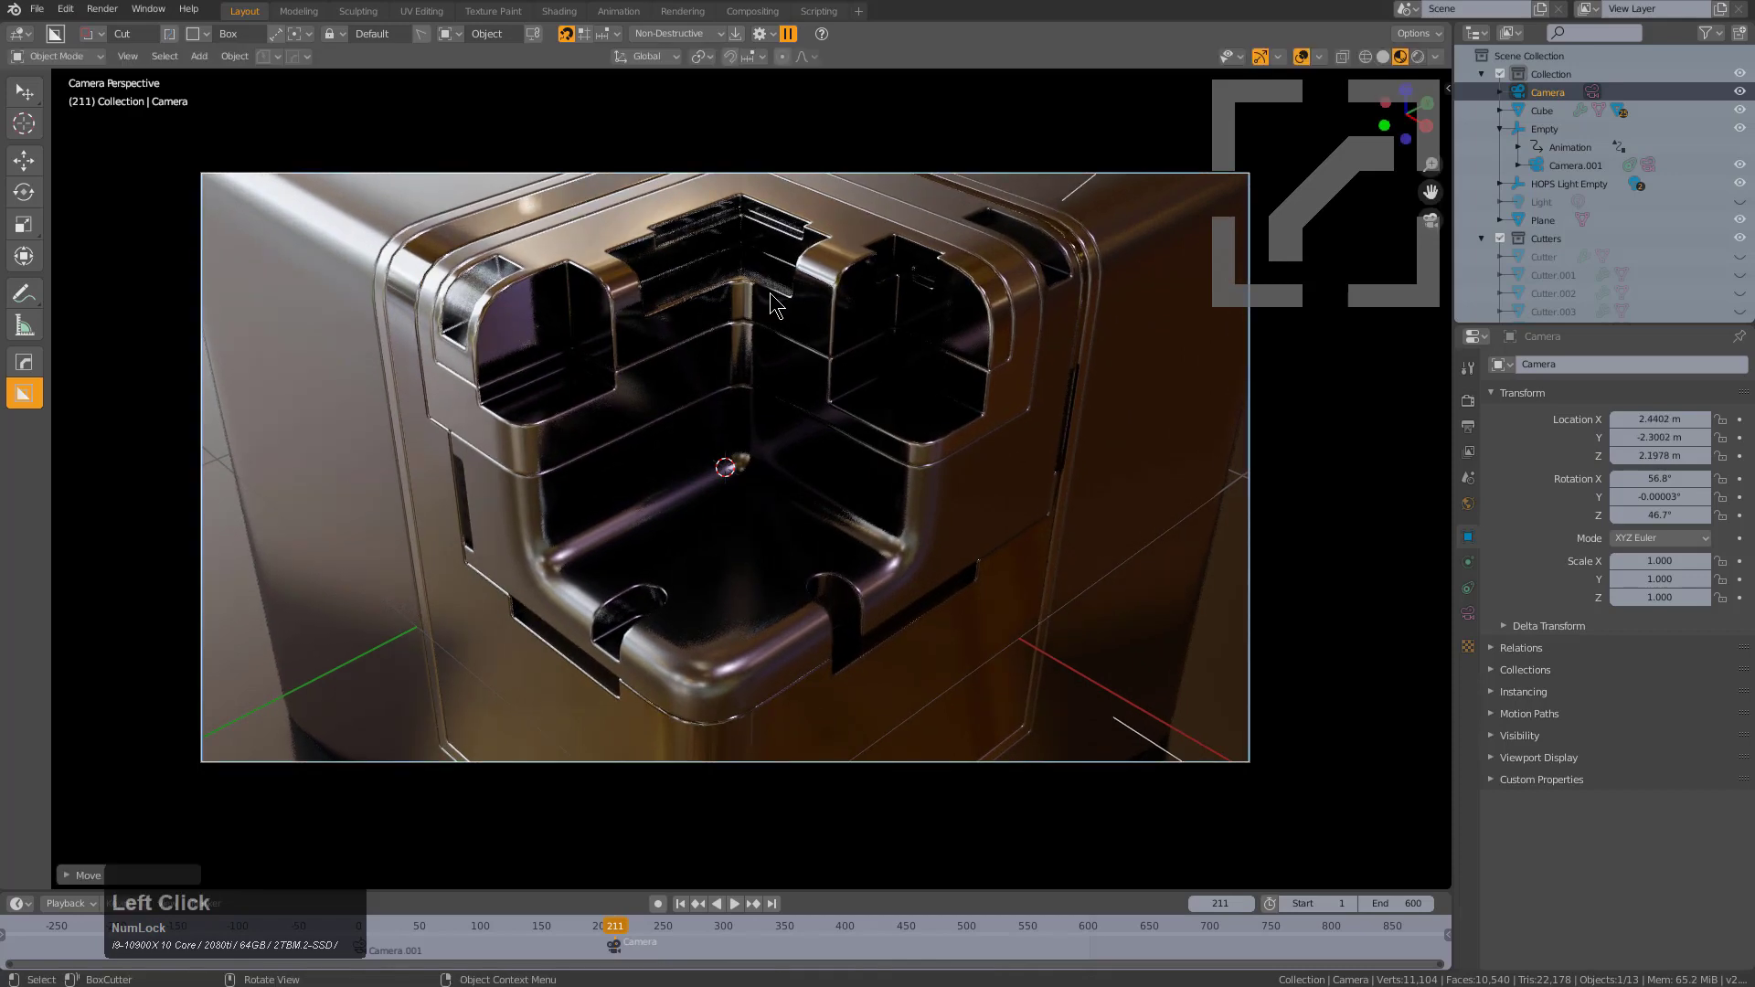
key("i")
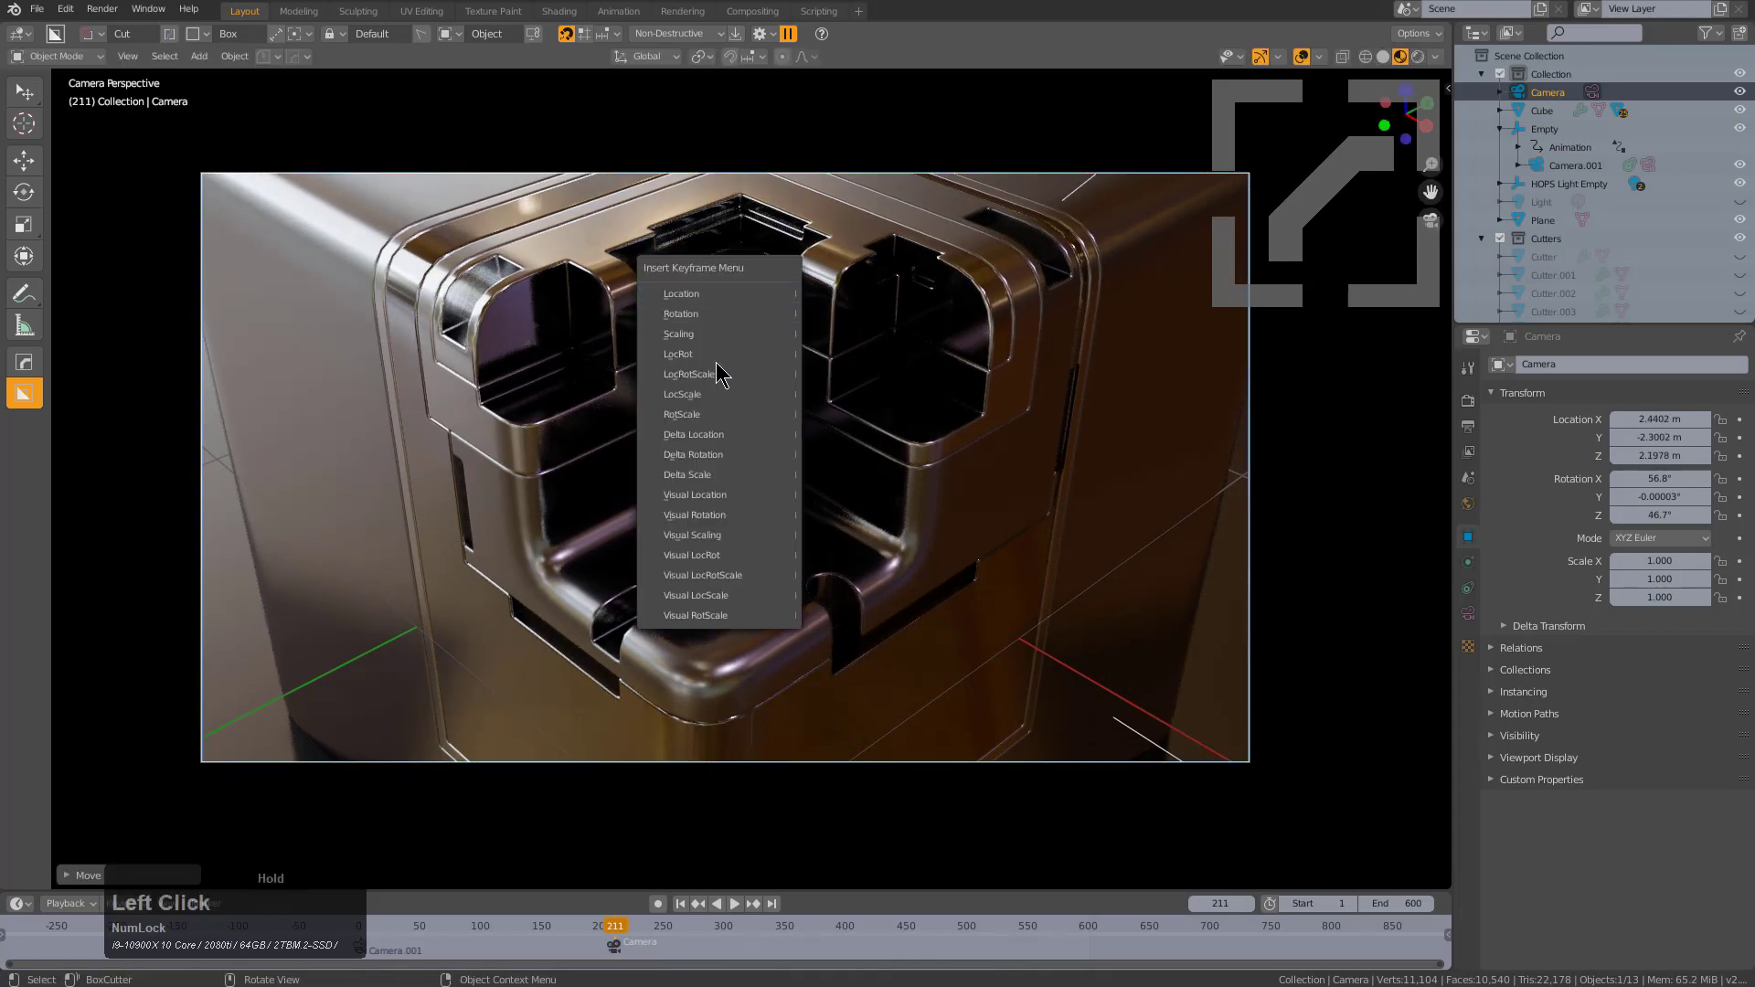
left_click(679, 354)
At frame 550, dolly the Camera back out and keyframe its LocRot
right_click_drag(969, 928, 1031, 948)
key("g")
key("z")
key("z")
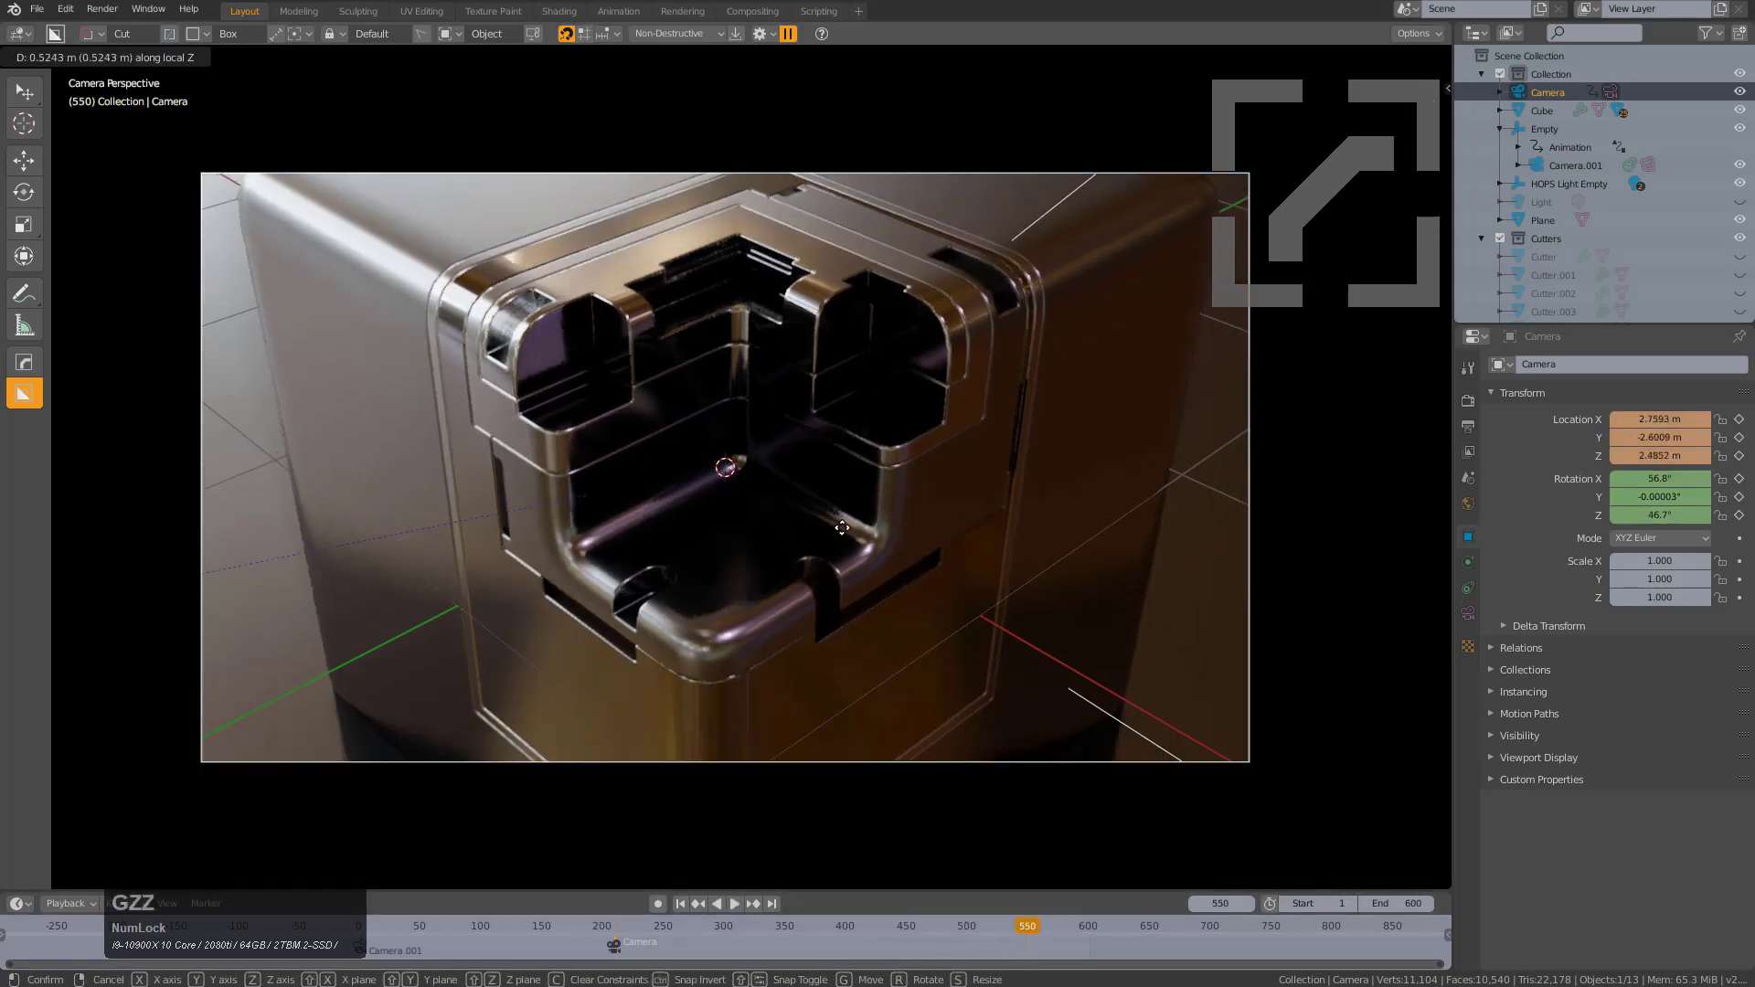
left_click(1066, 179)
key("i")
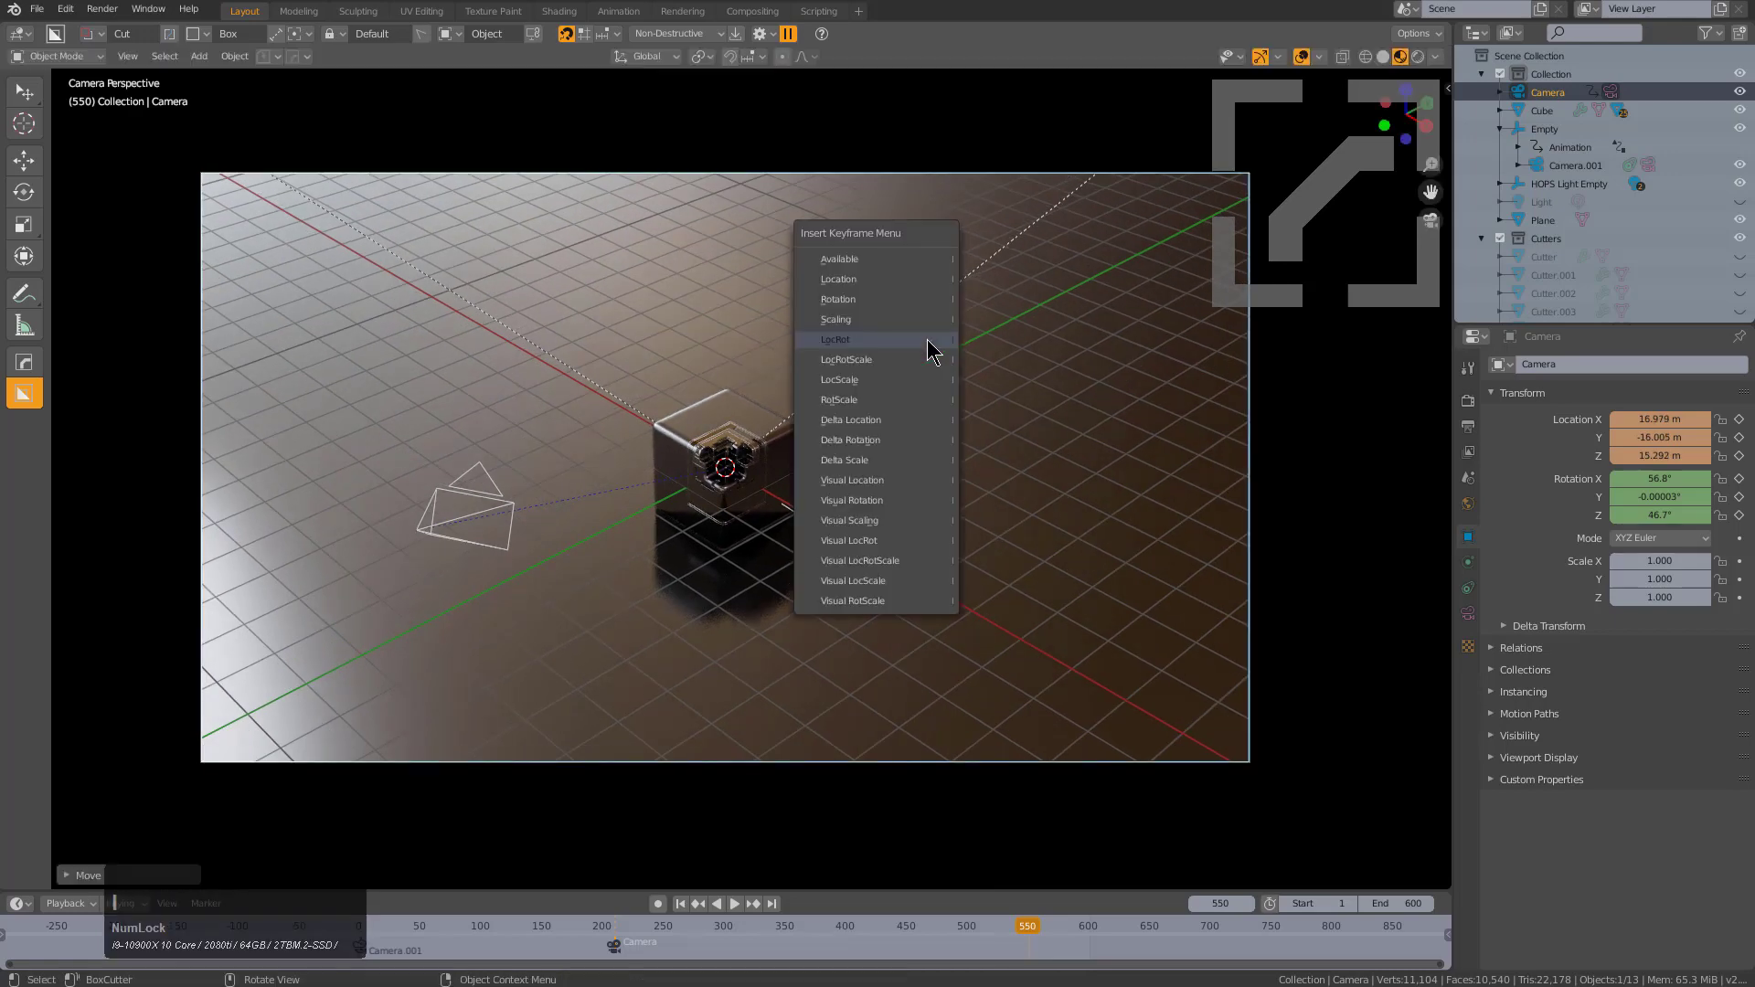
left_click(930, 366)
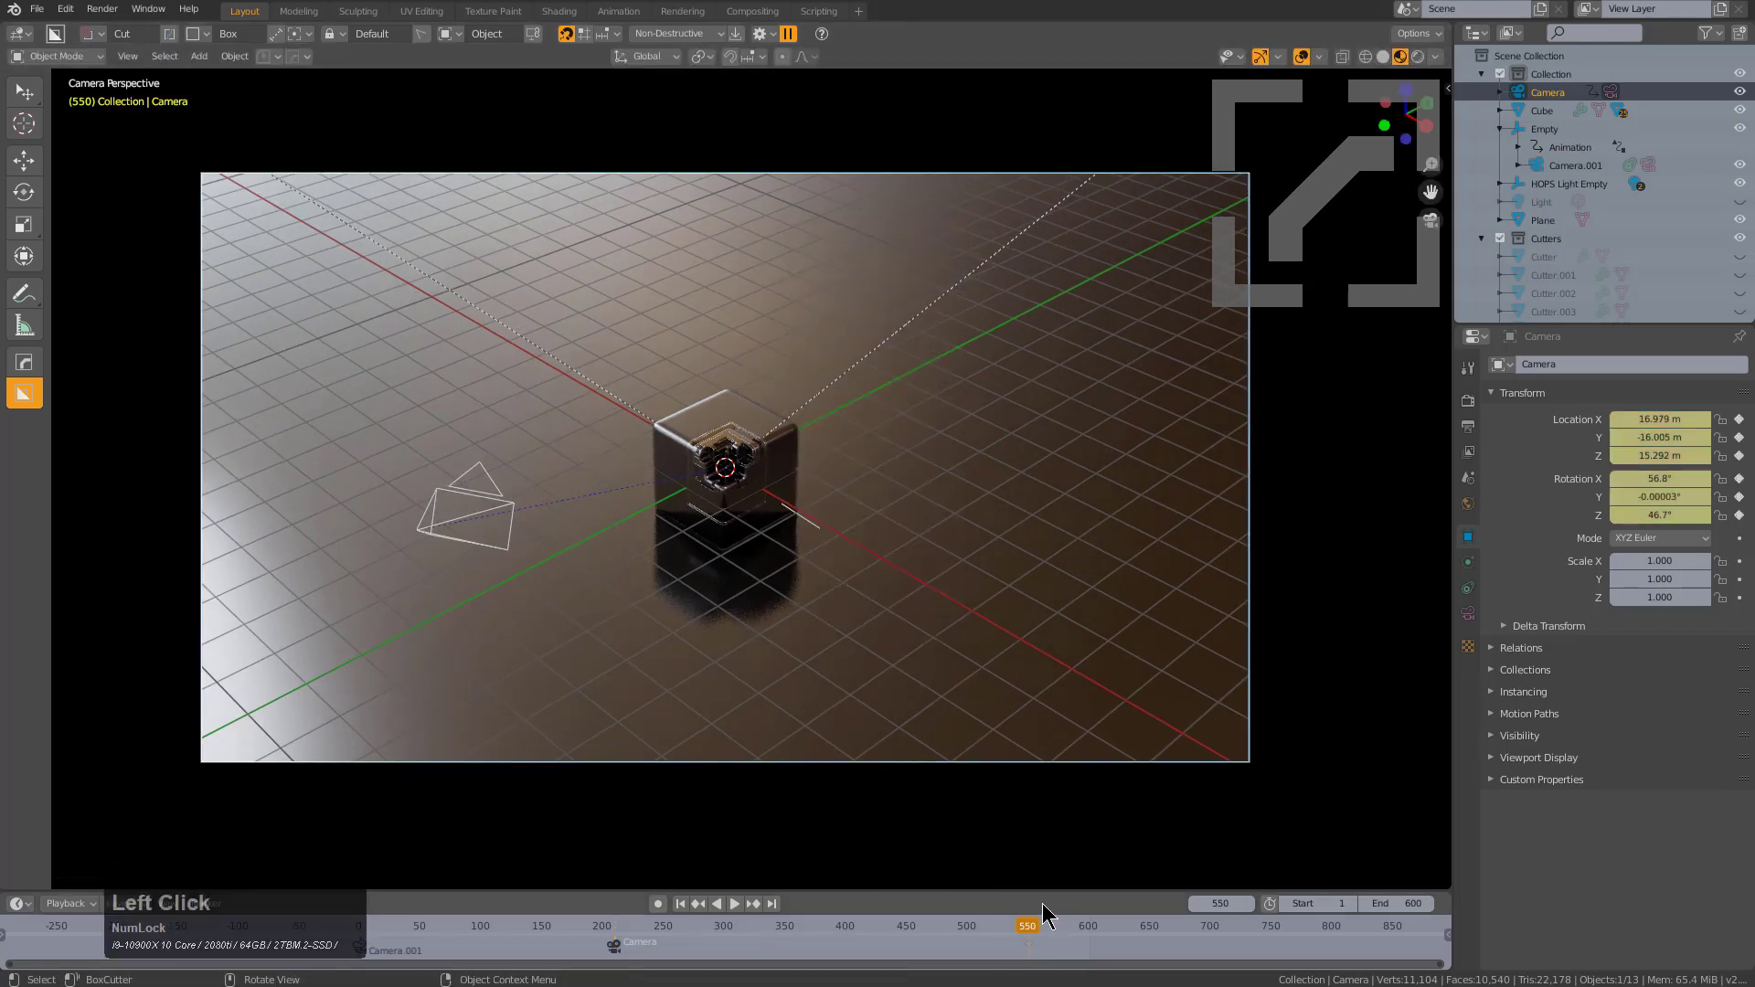
left_click(458, 524)
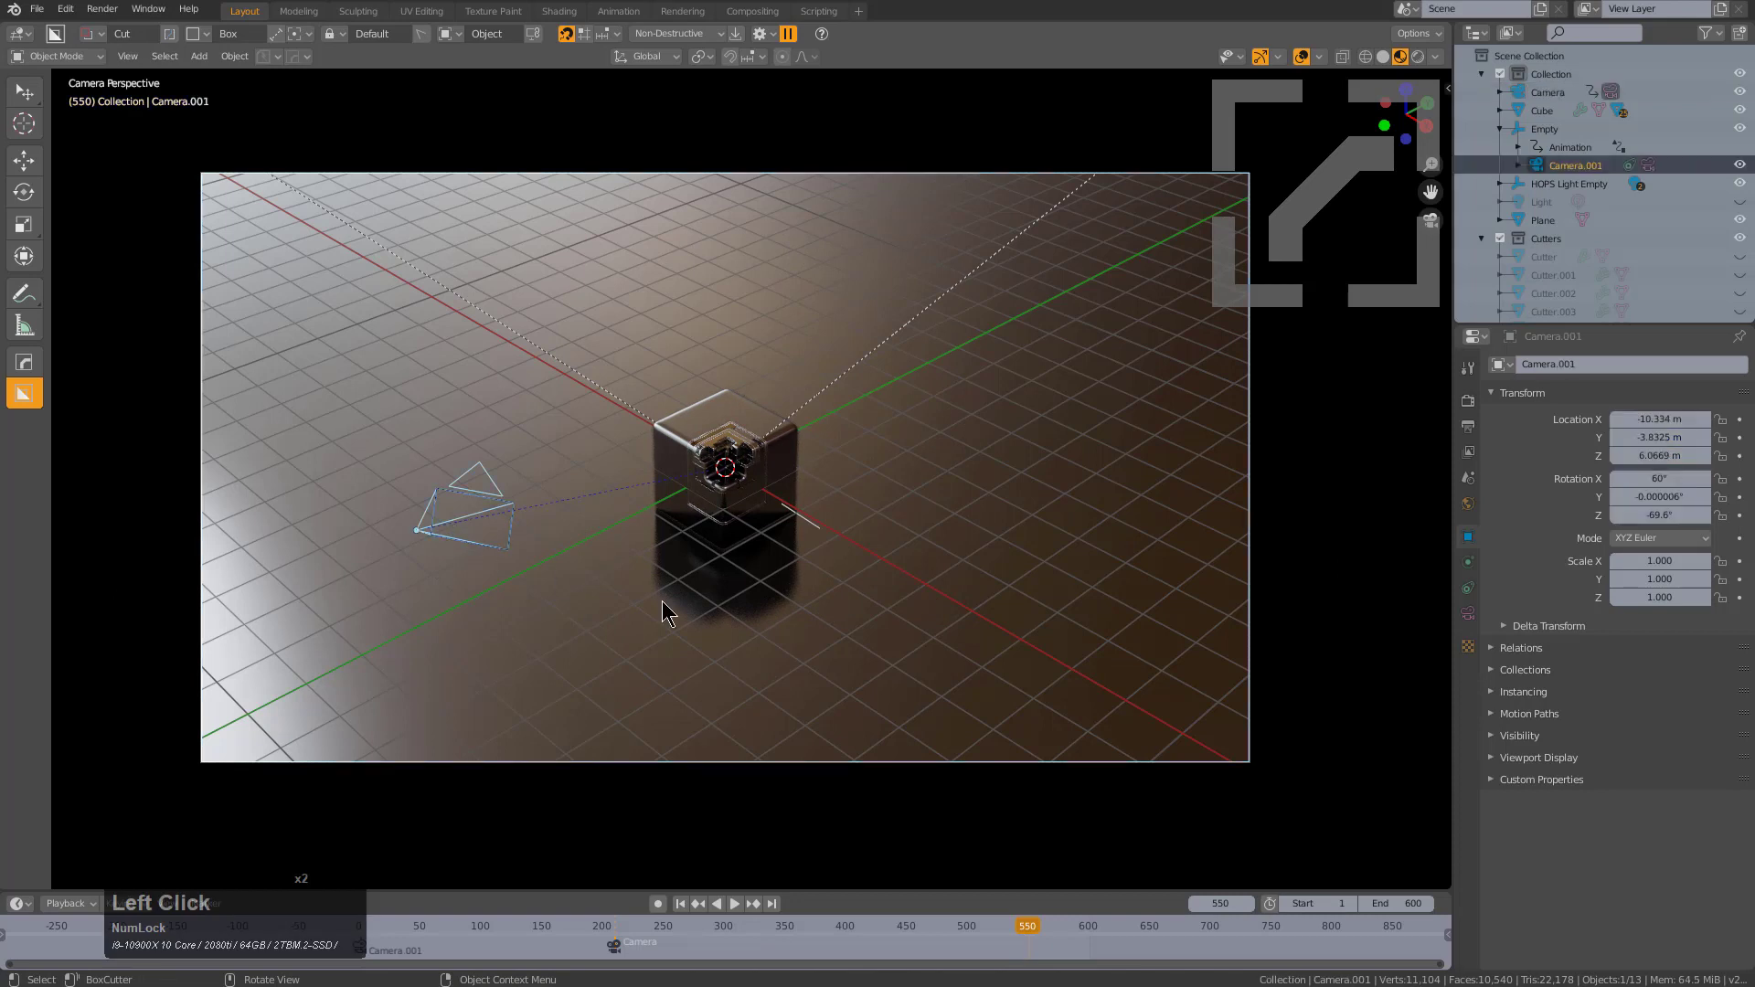
Bind Camera.001 to a marker at frame 550, then play from frame 1 with viewport overlays hidden
key("ctrl+b")
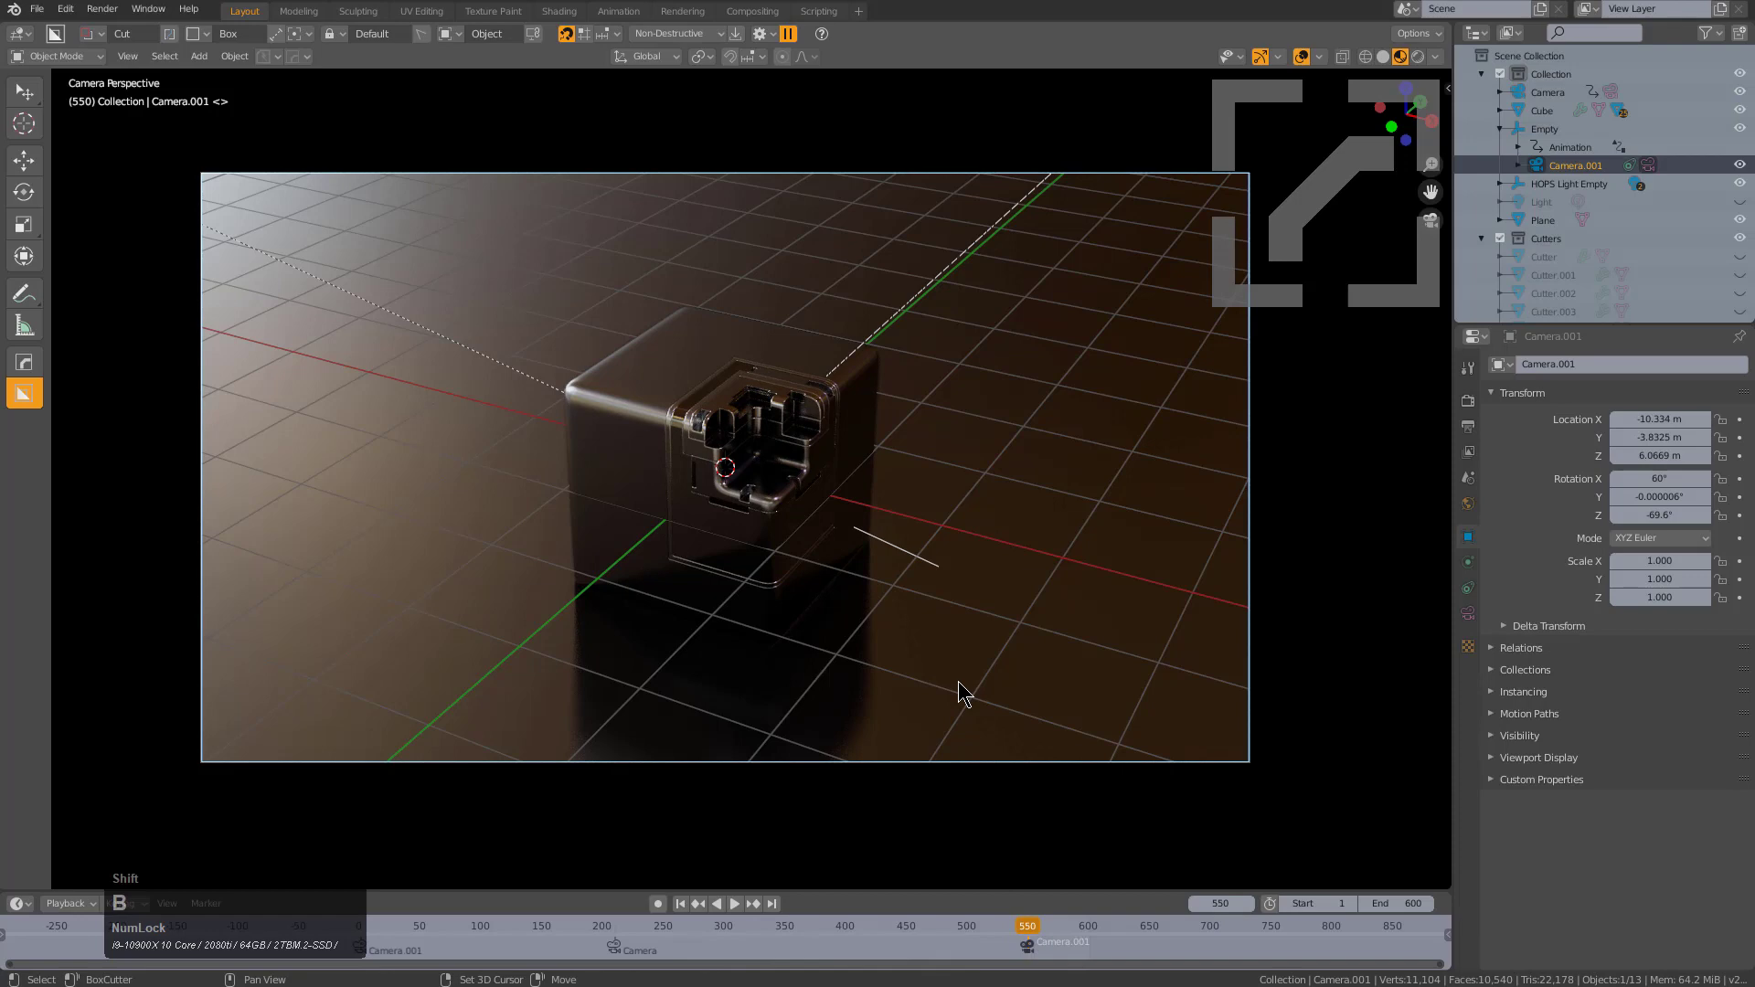
key("shift+Left")
left_click(736, 904)
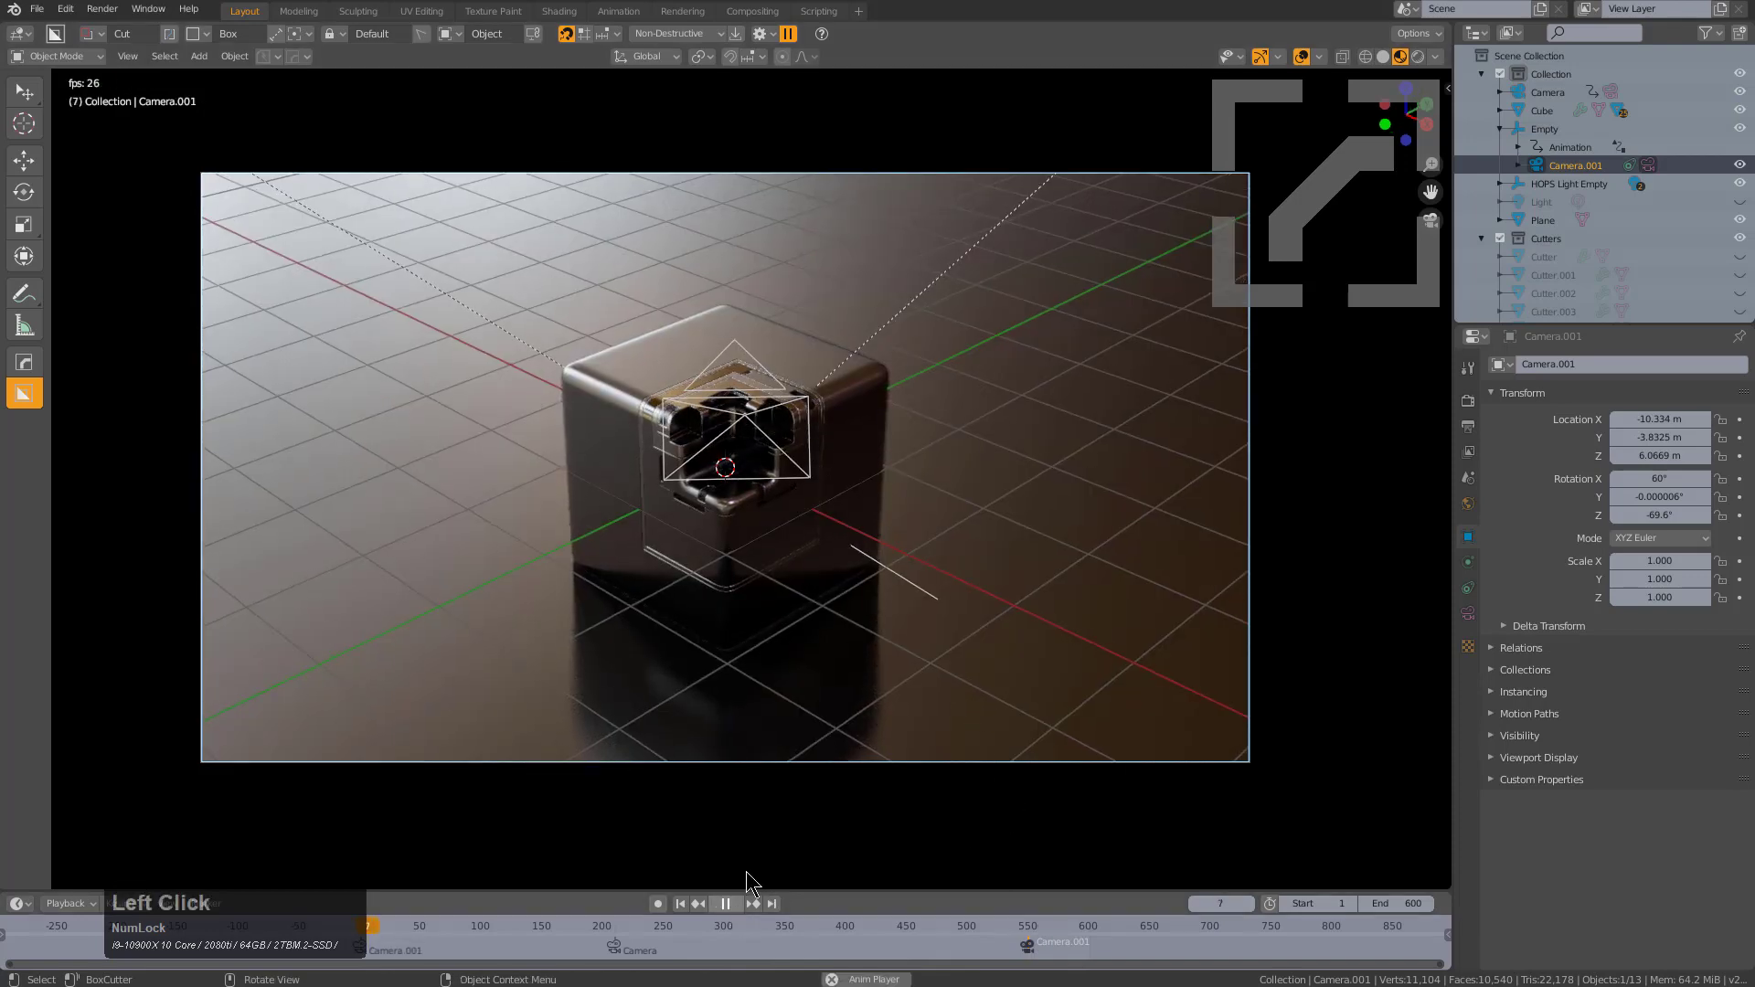
left_click(1302, 55)
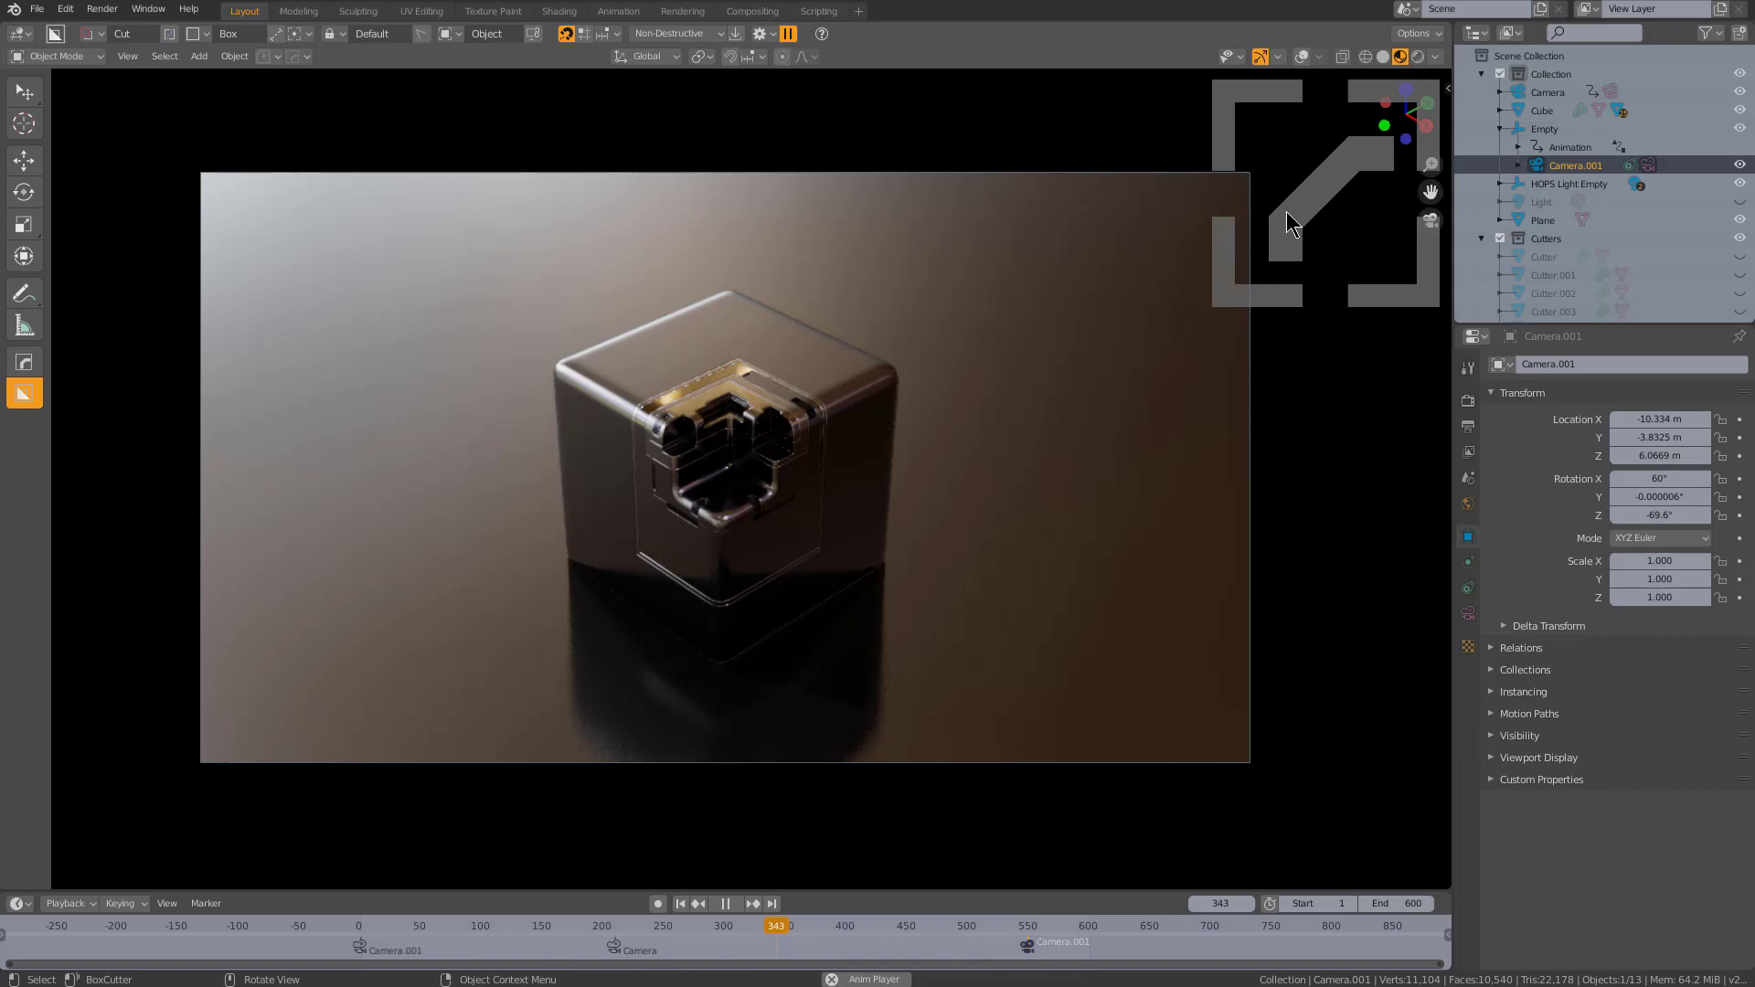
right_click_drag(580, 932, 524, 960, "shift")
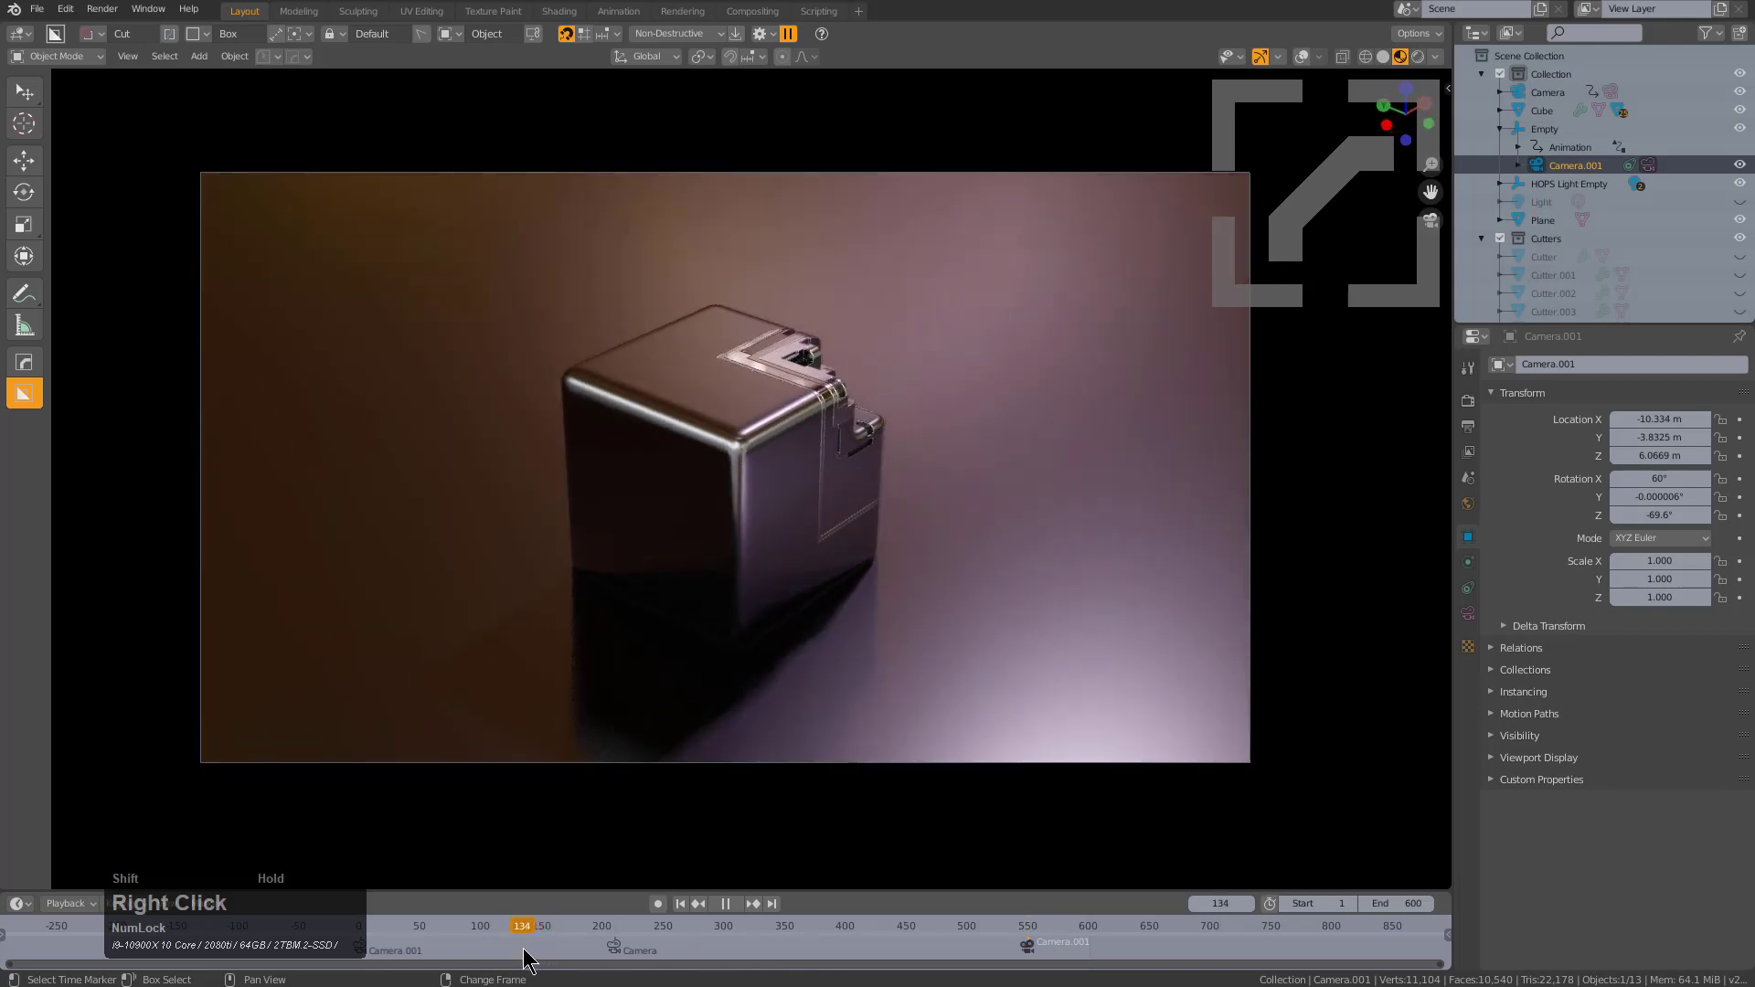
Move the Camera marker to about frame 134, shift Camera's keyframes earlier to match, and replay
key("g")
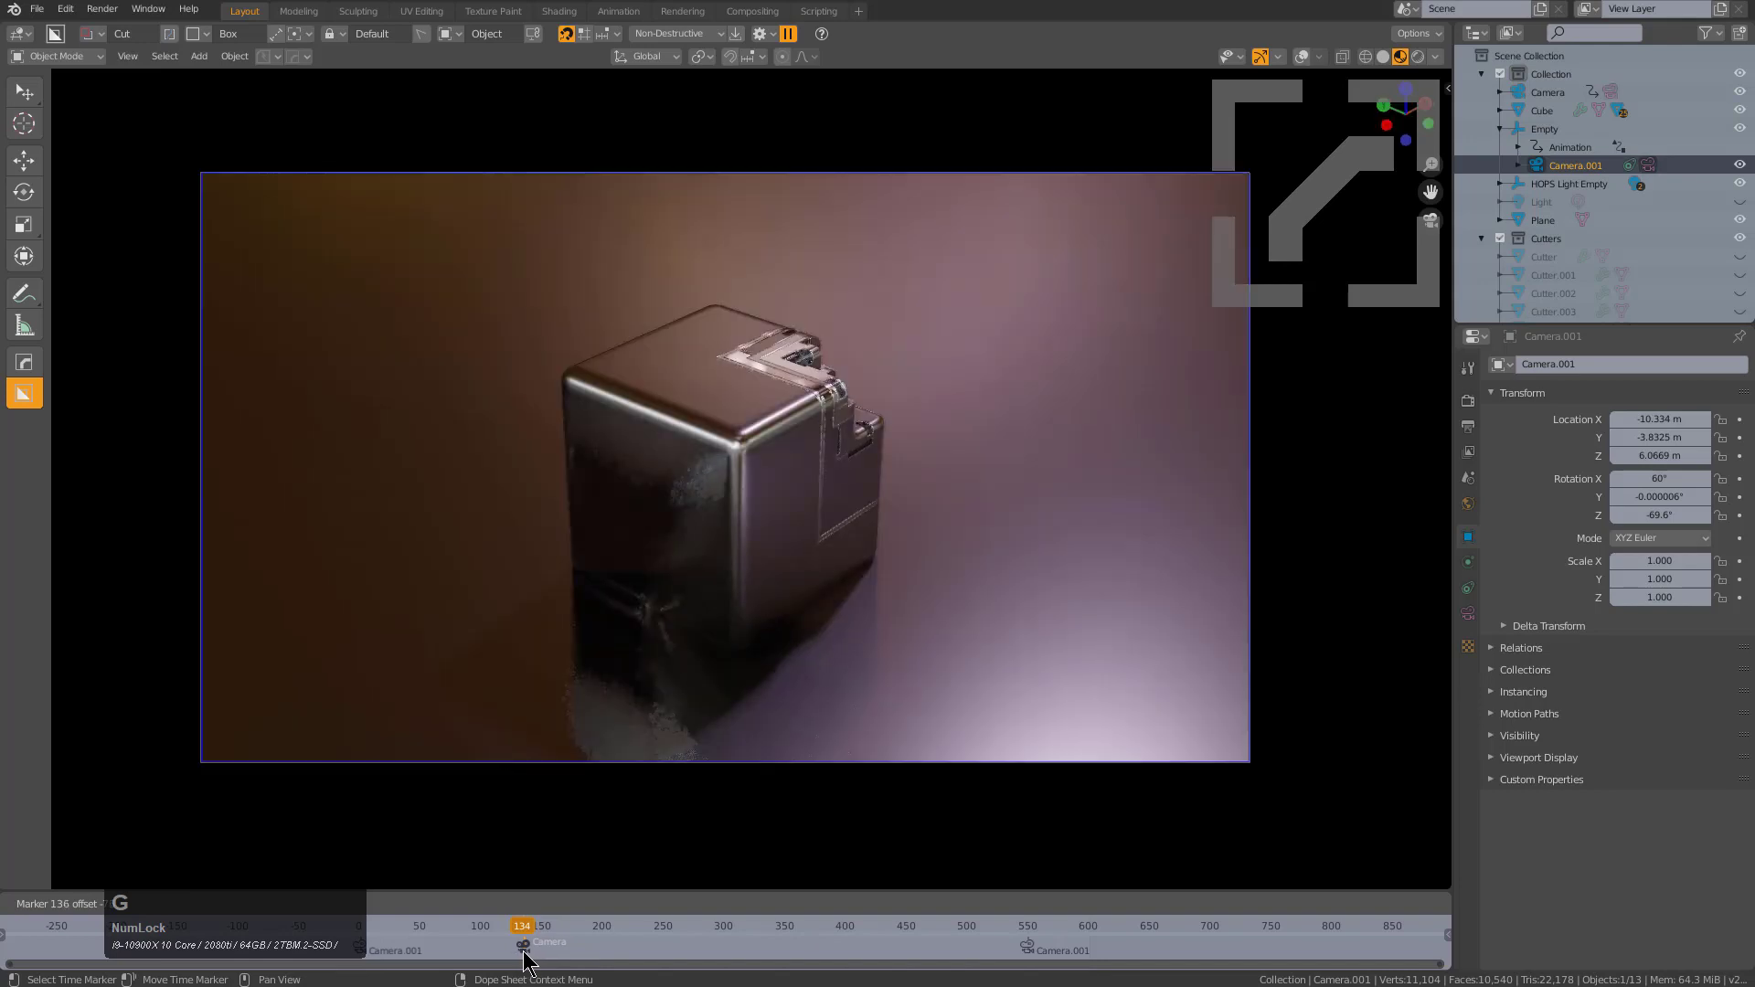
left_click(527, 951)
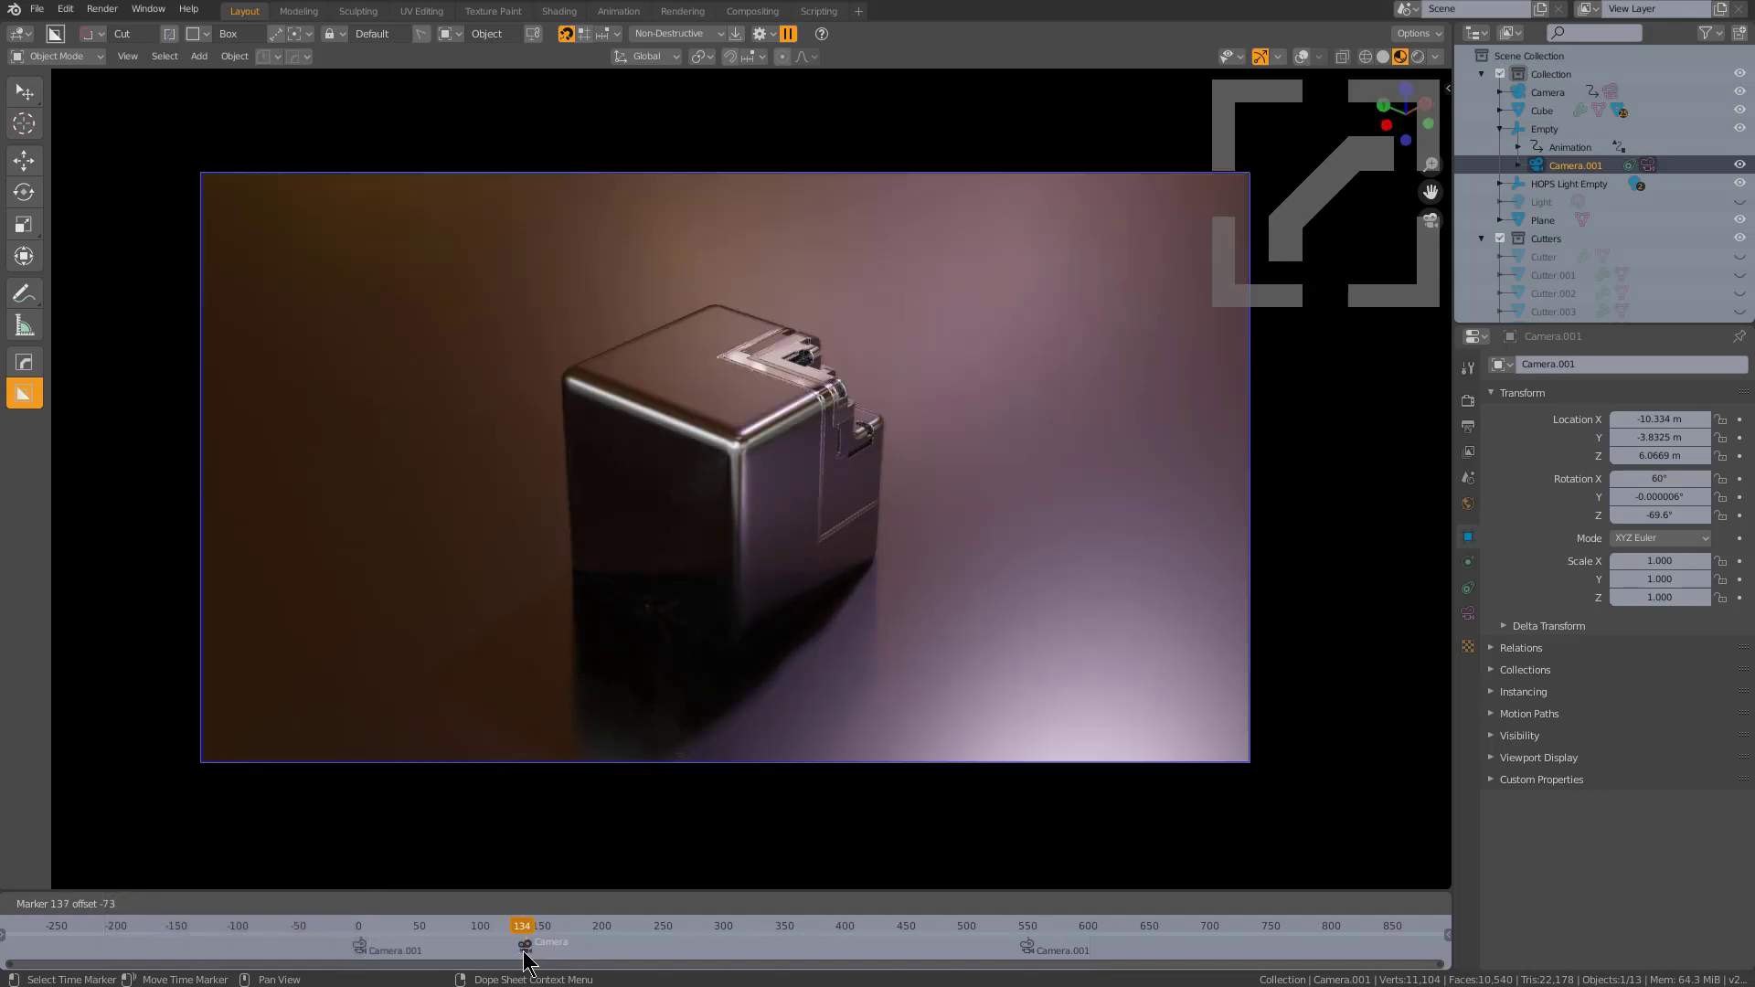
left_click(1547, 95)
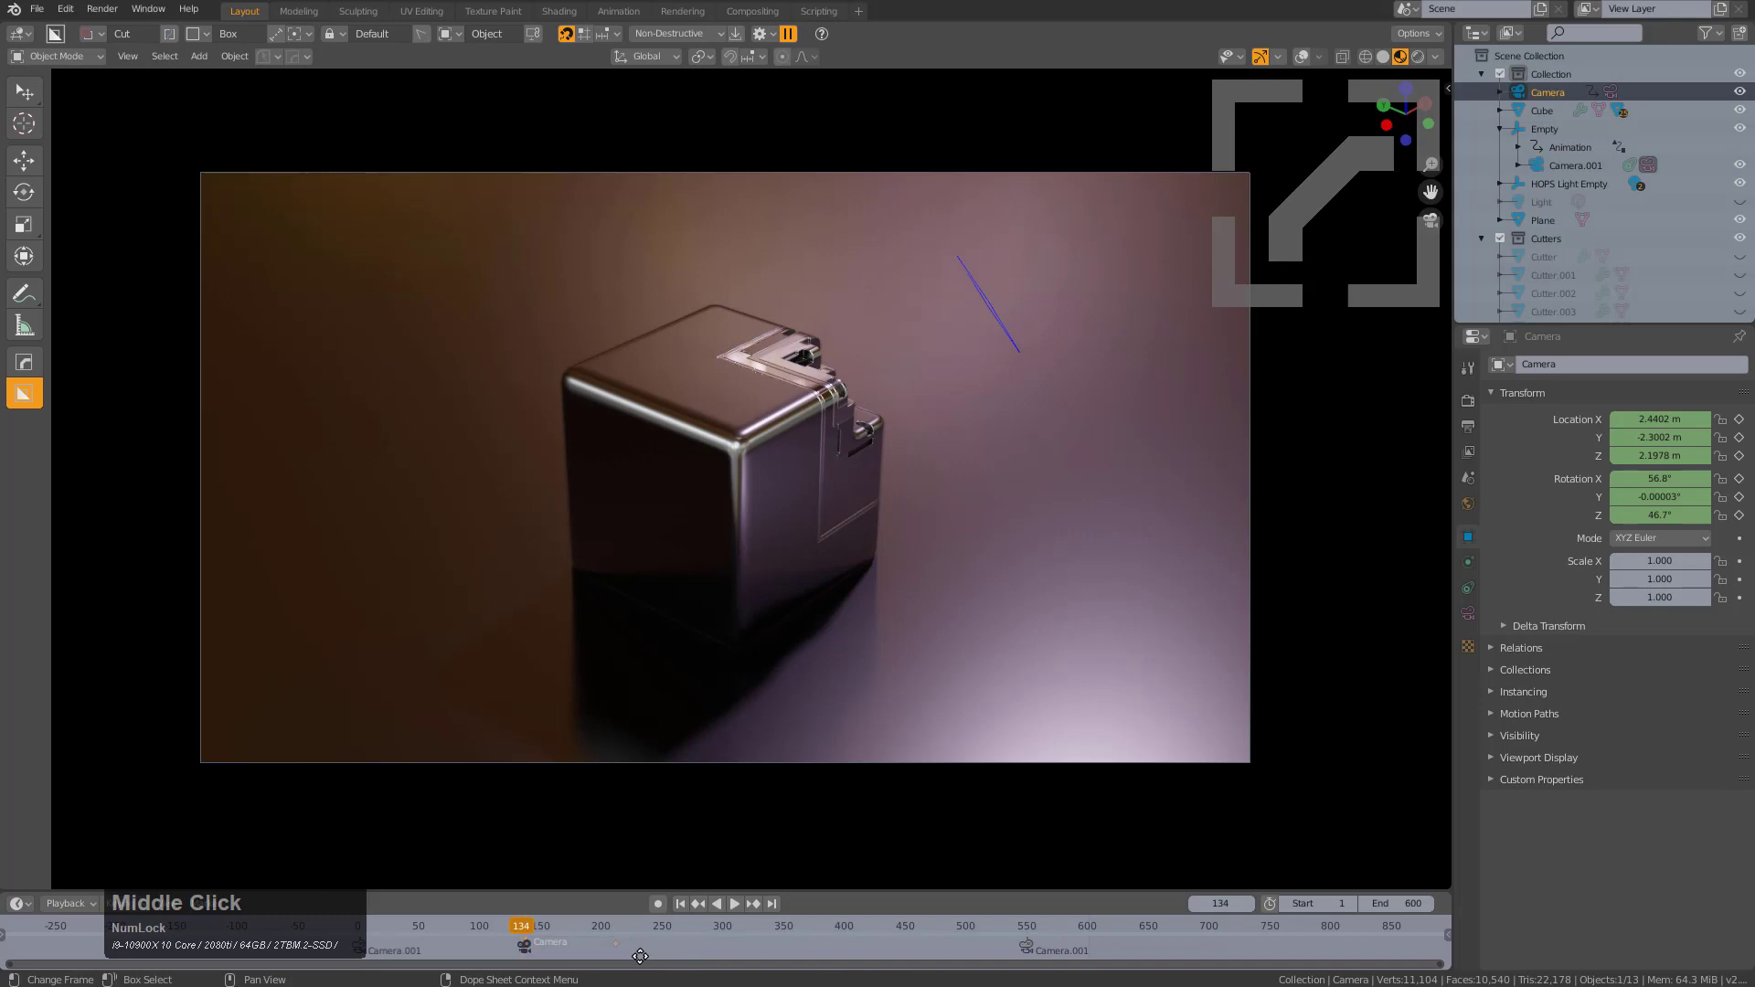
key("g")
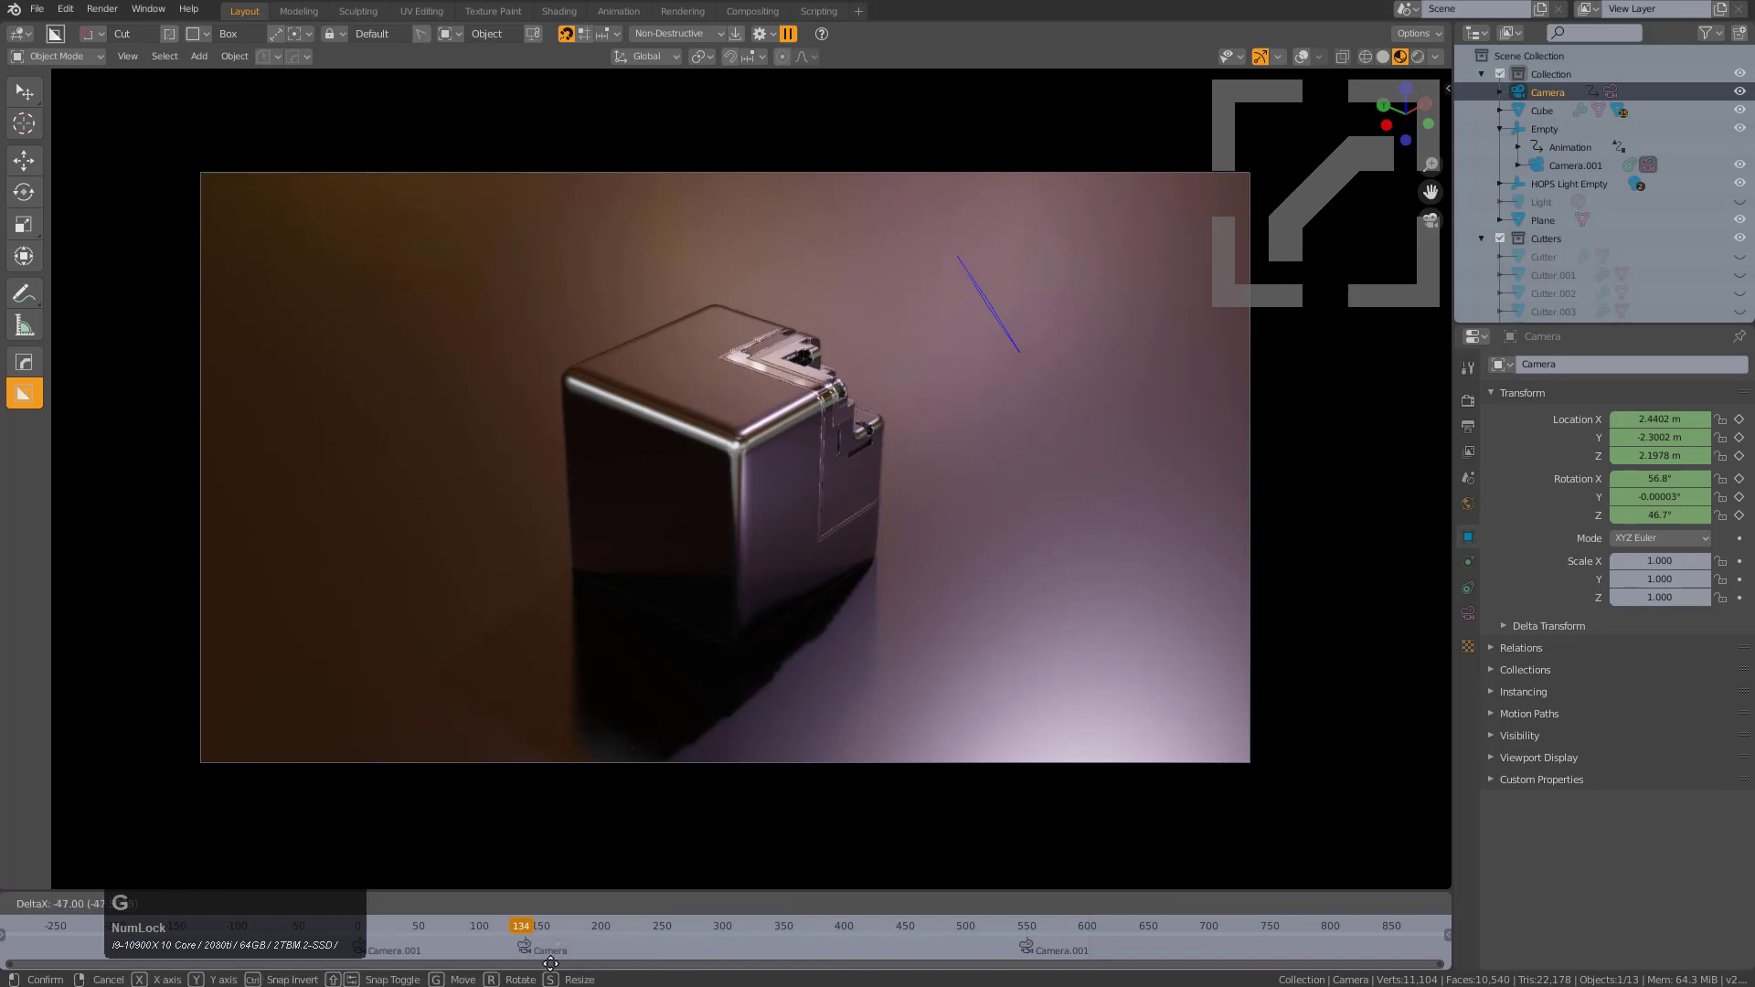
left_click(523, 917)
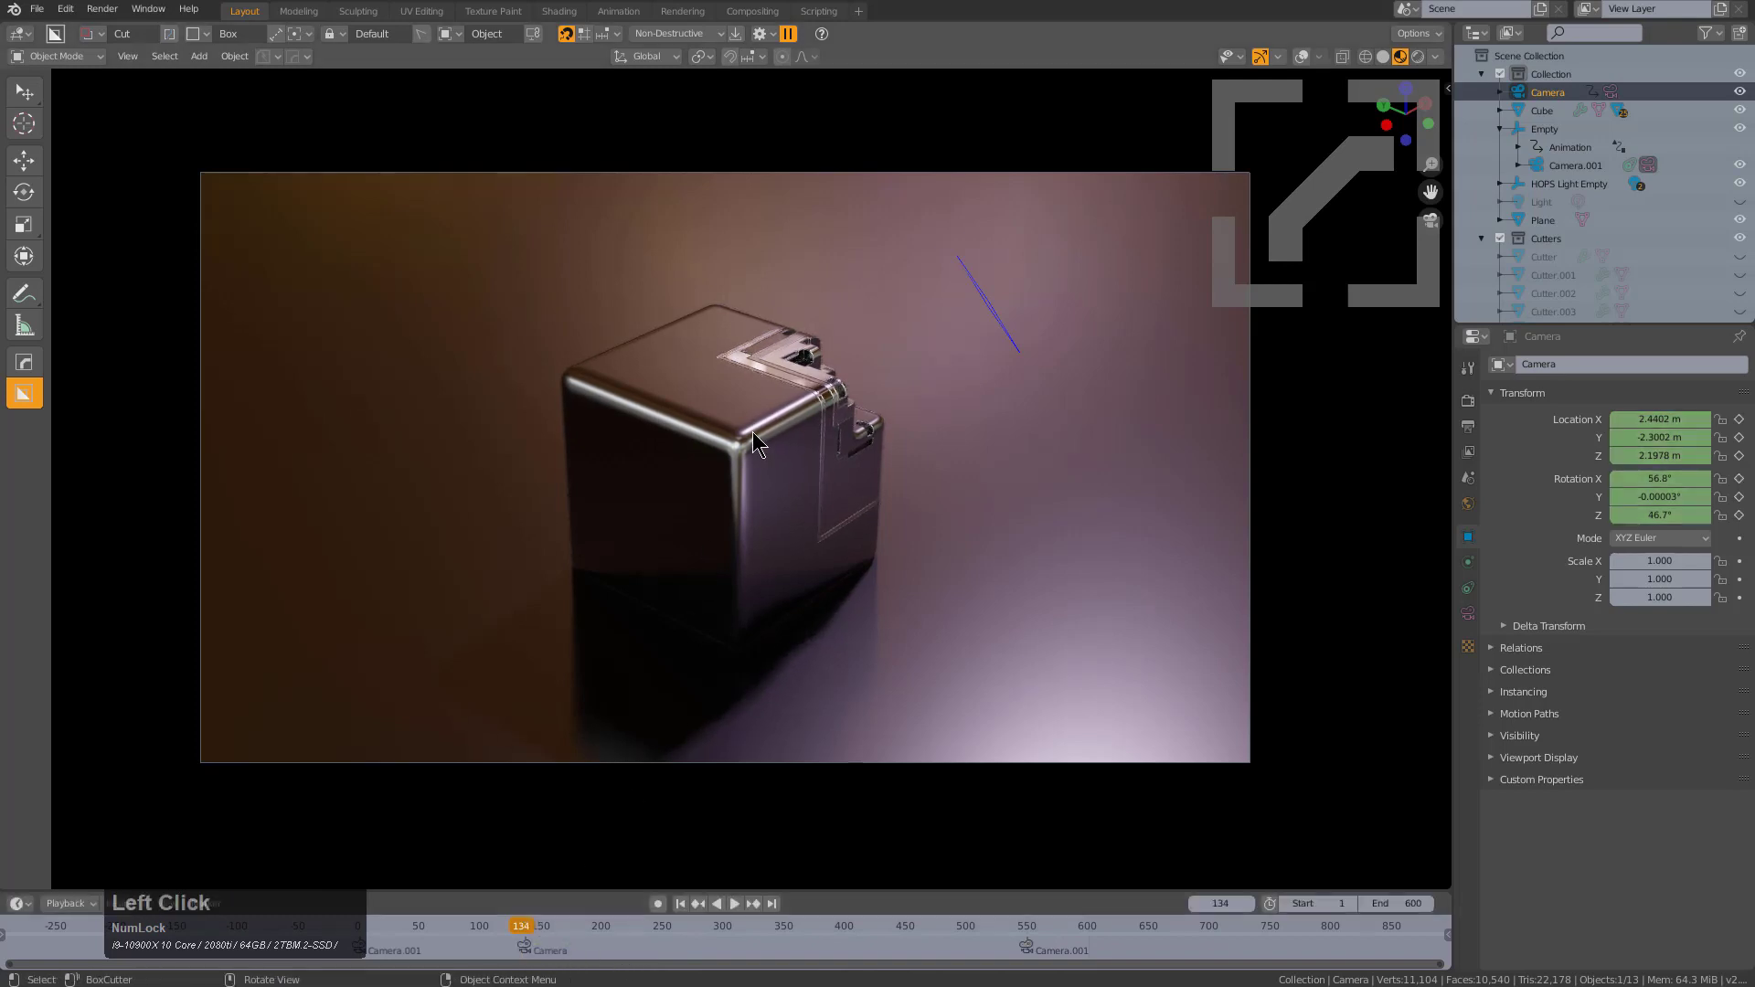
key("space")
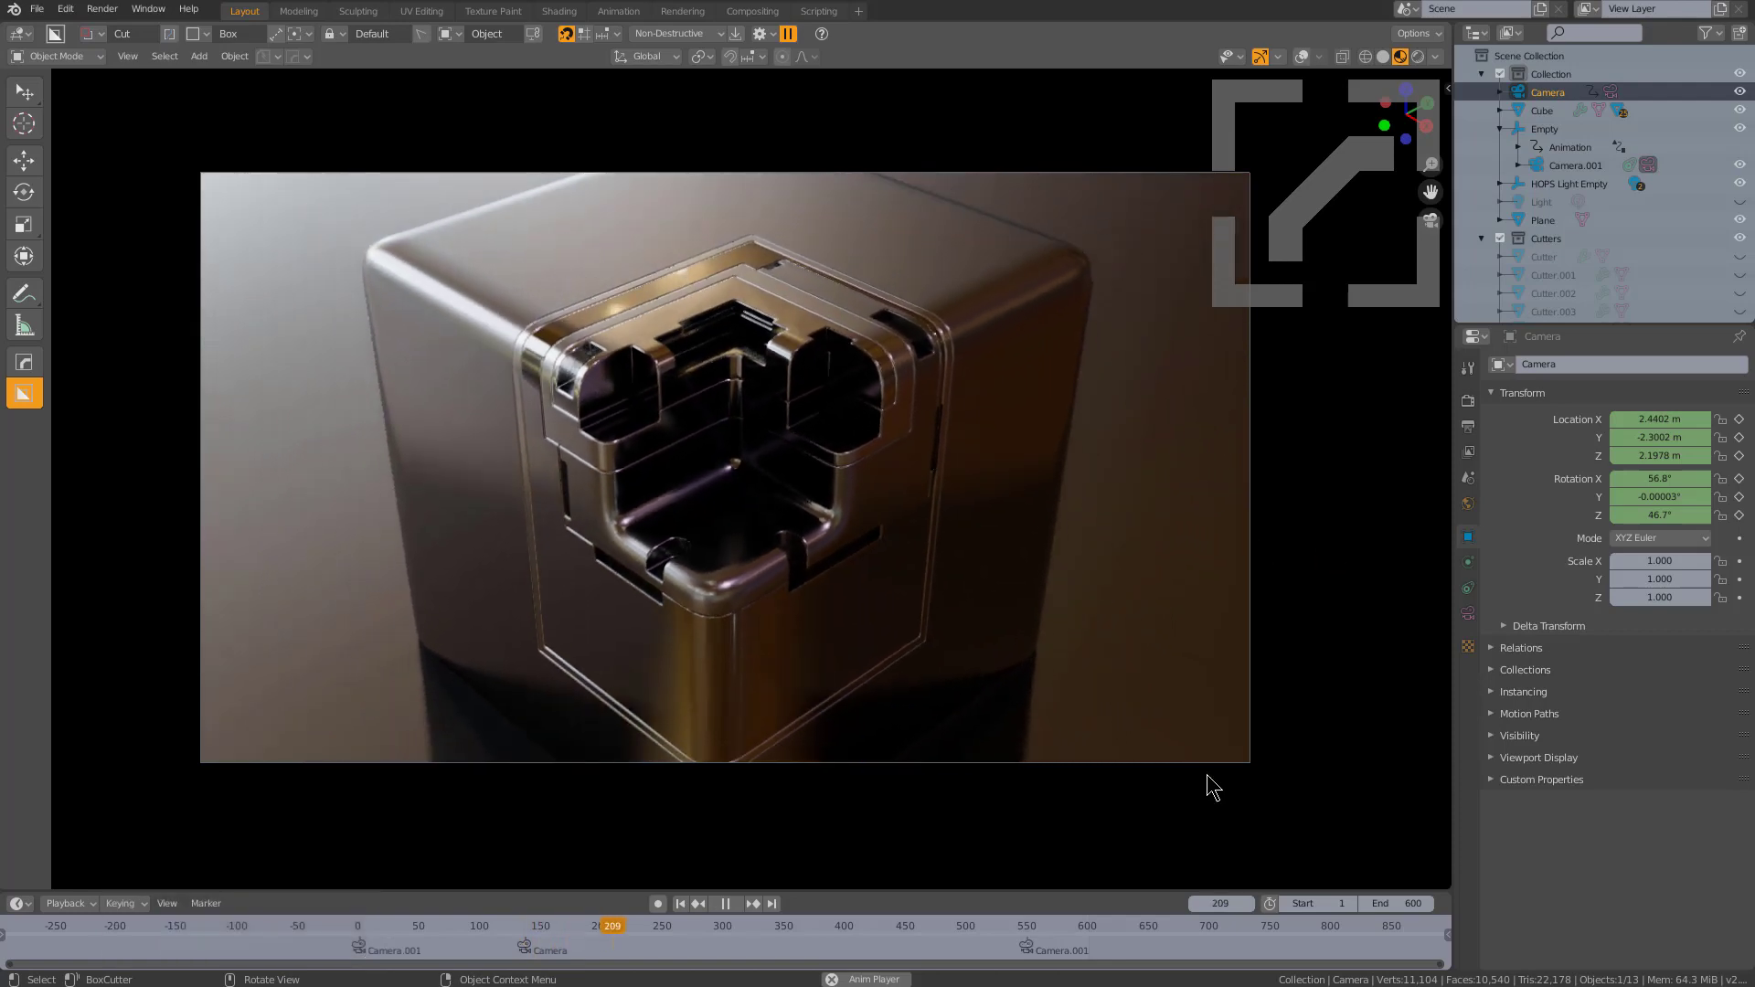
Move the Camera.001 marker earlier to frame 508 while the animation plays
middle_click(827, 962)
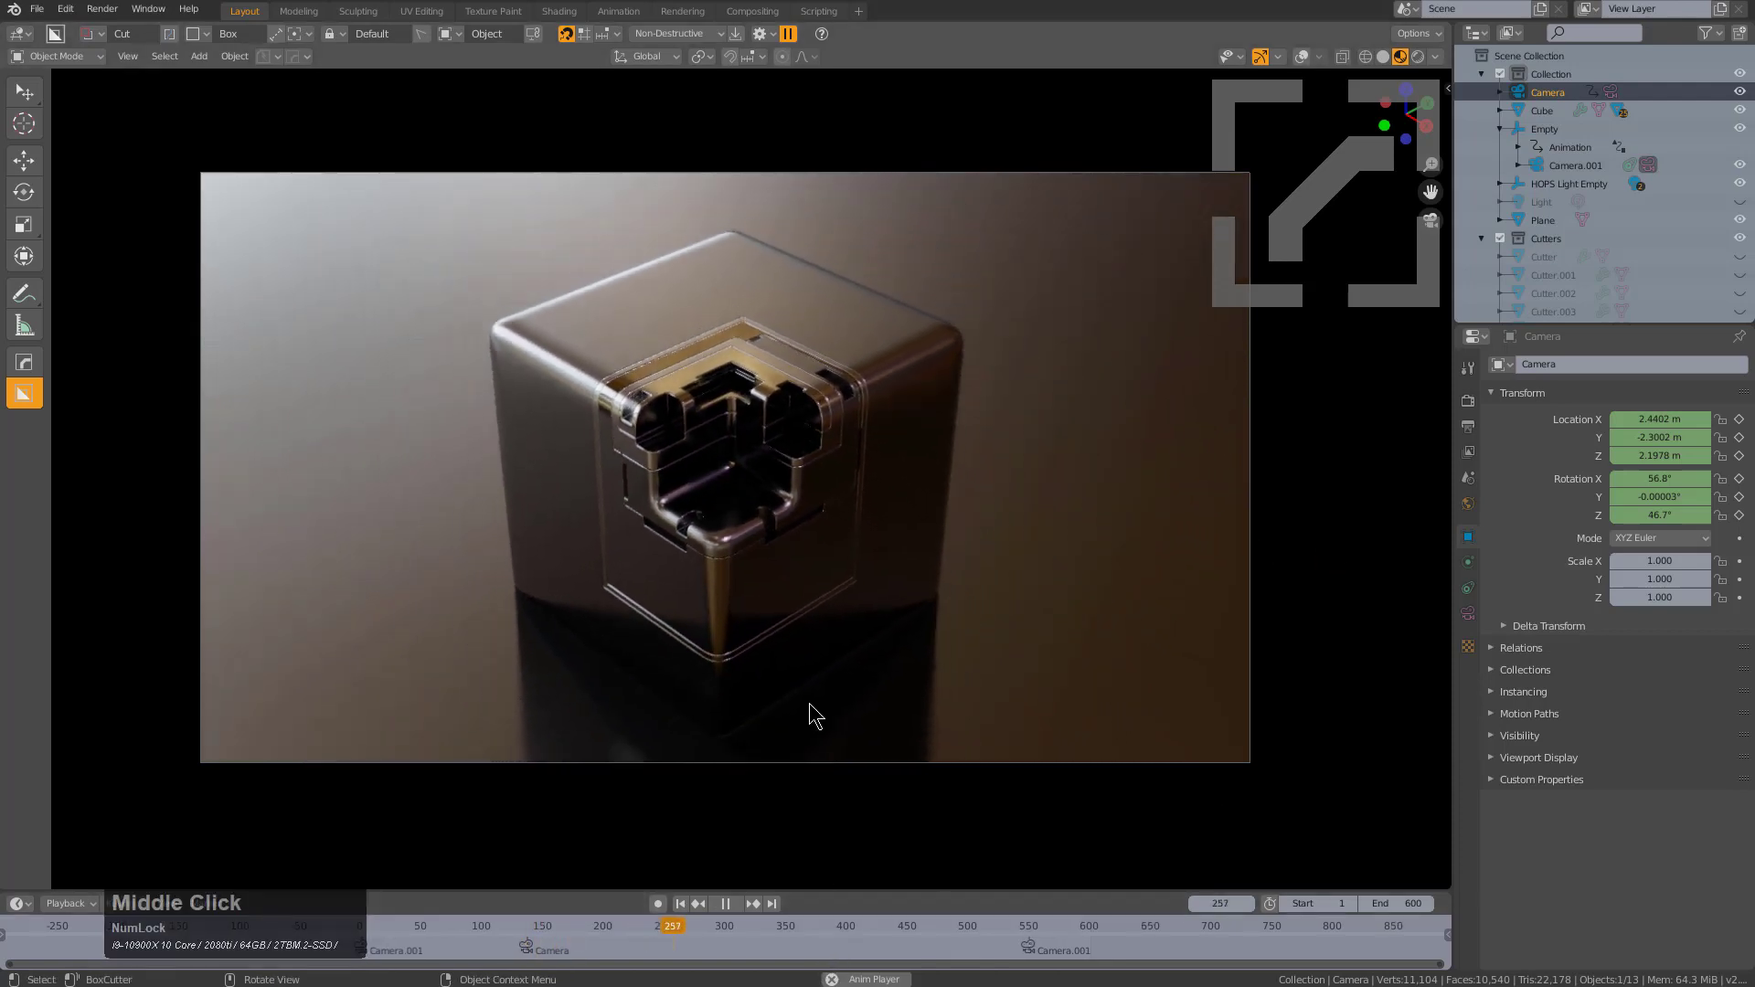
left_click(681, 962)
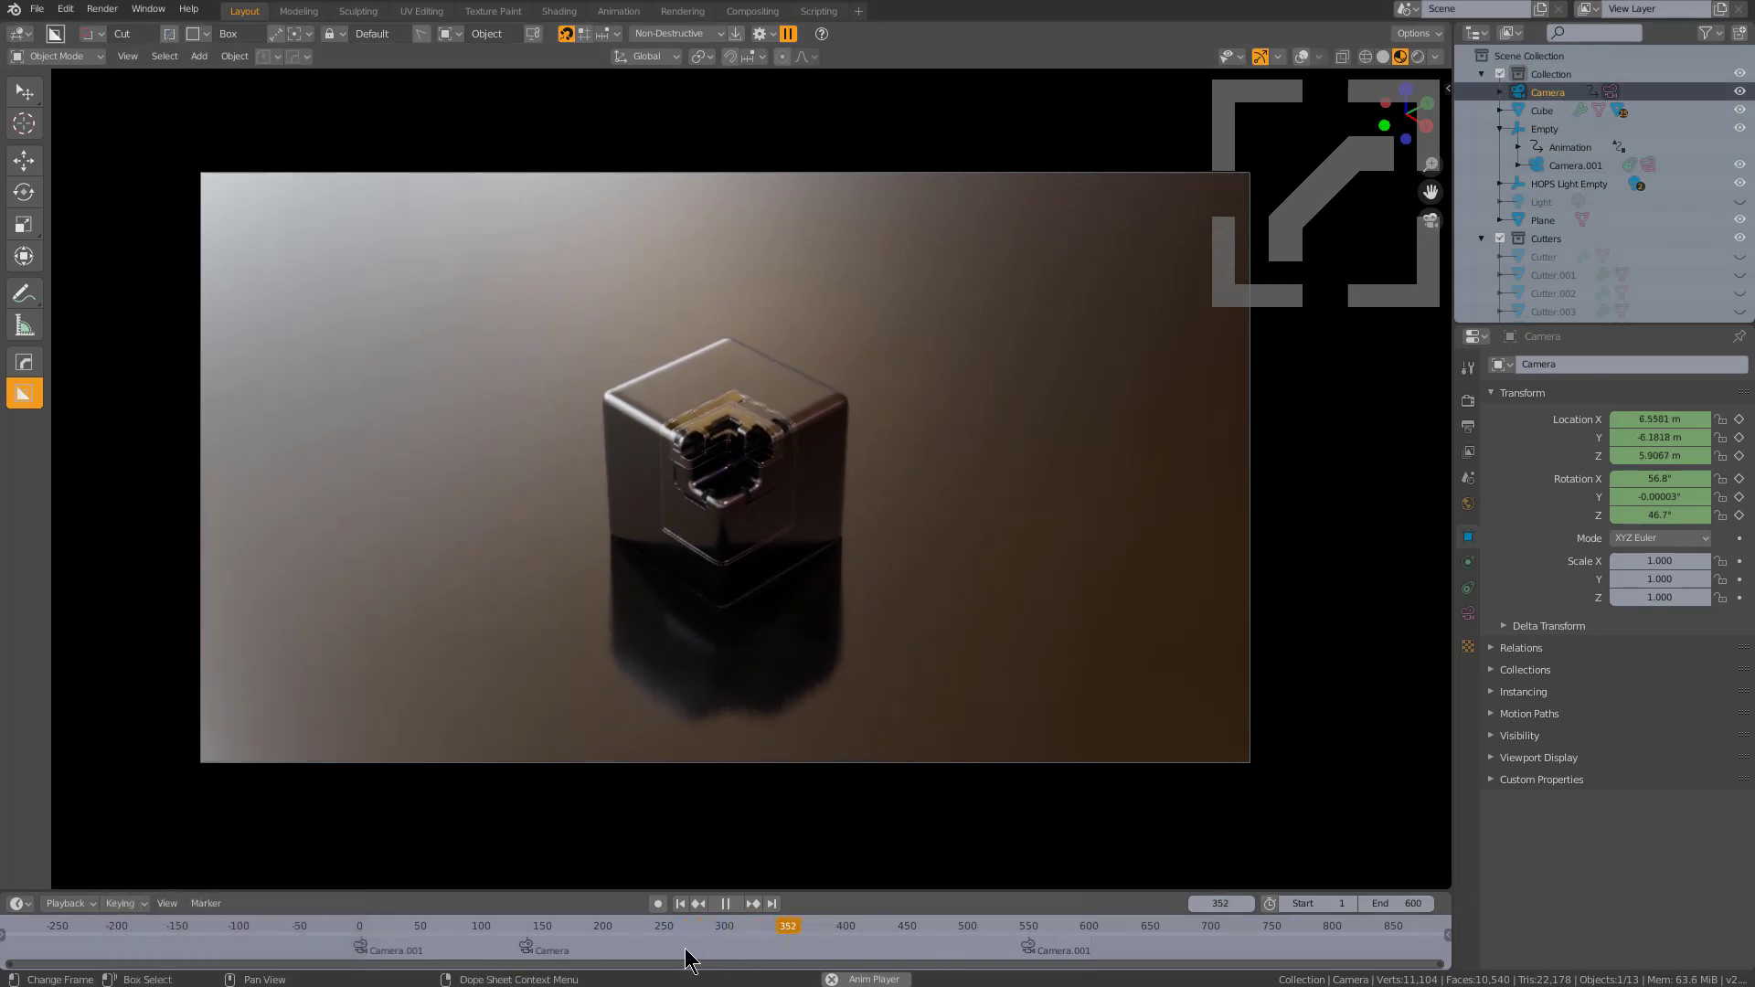
left_click(1031, 951)
key("g")
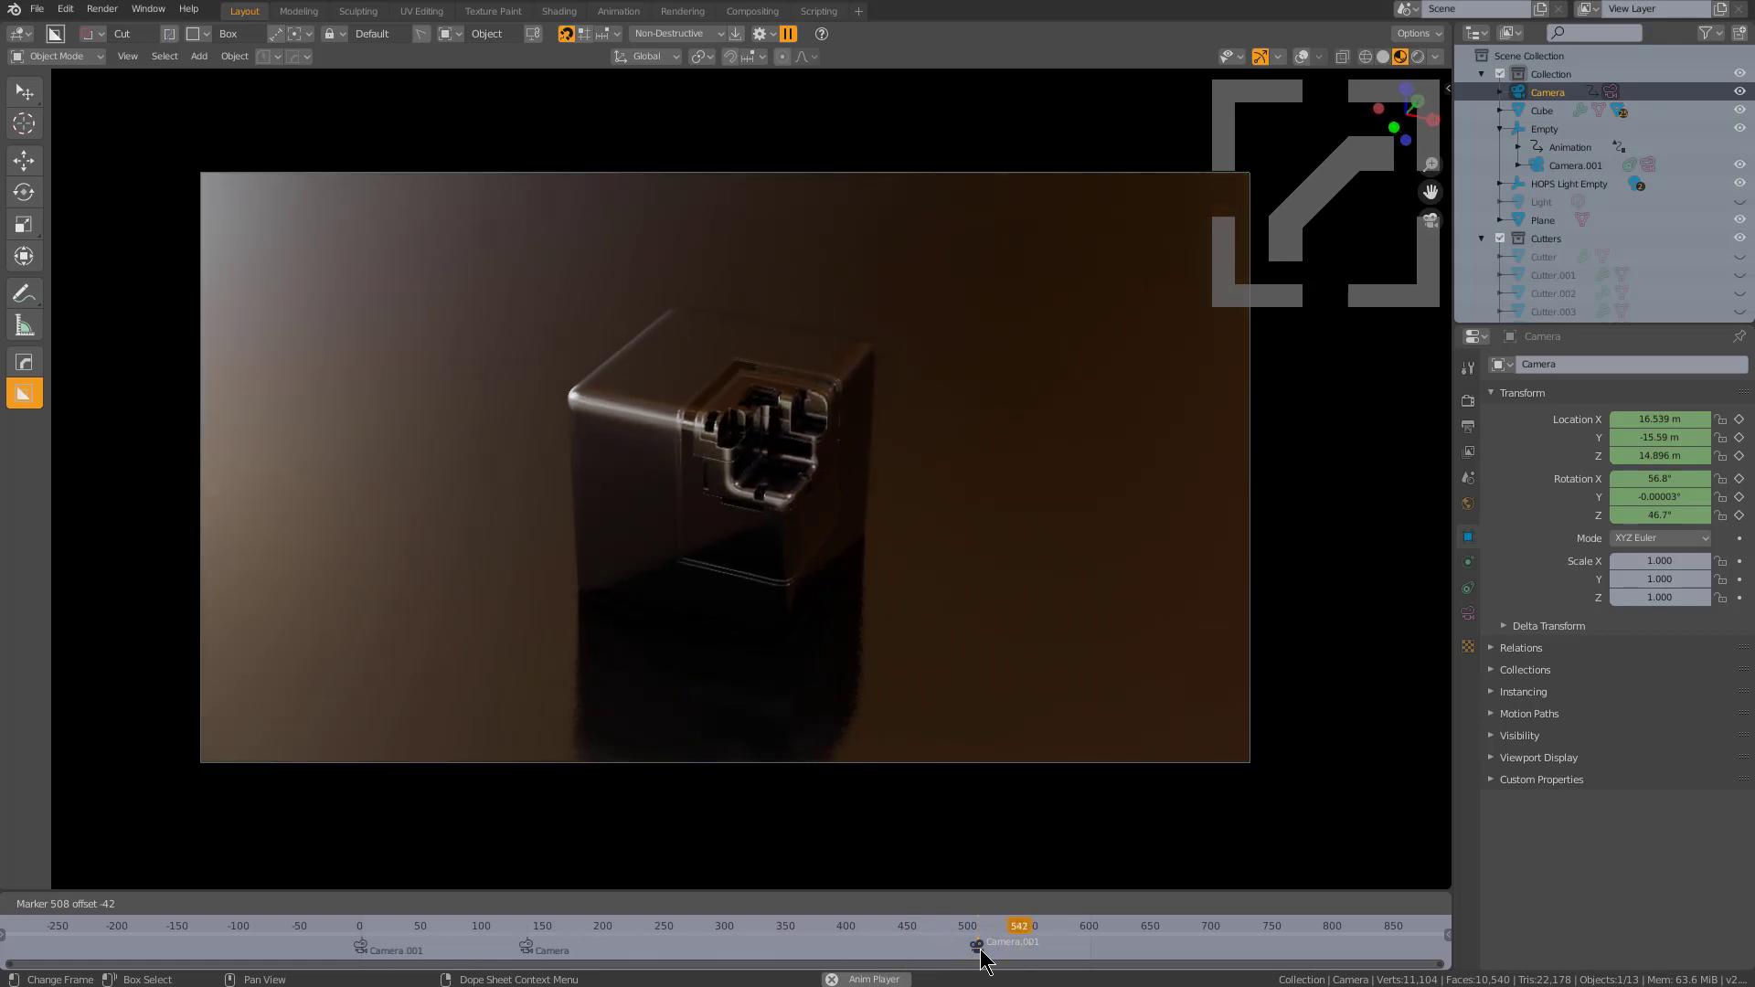
left_click(980, 958)
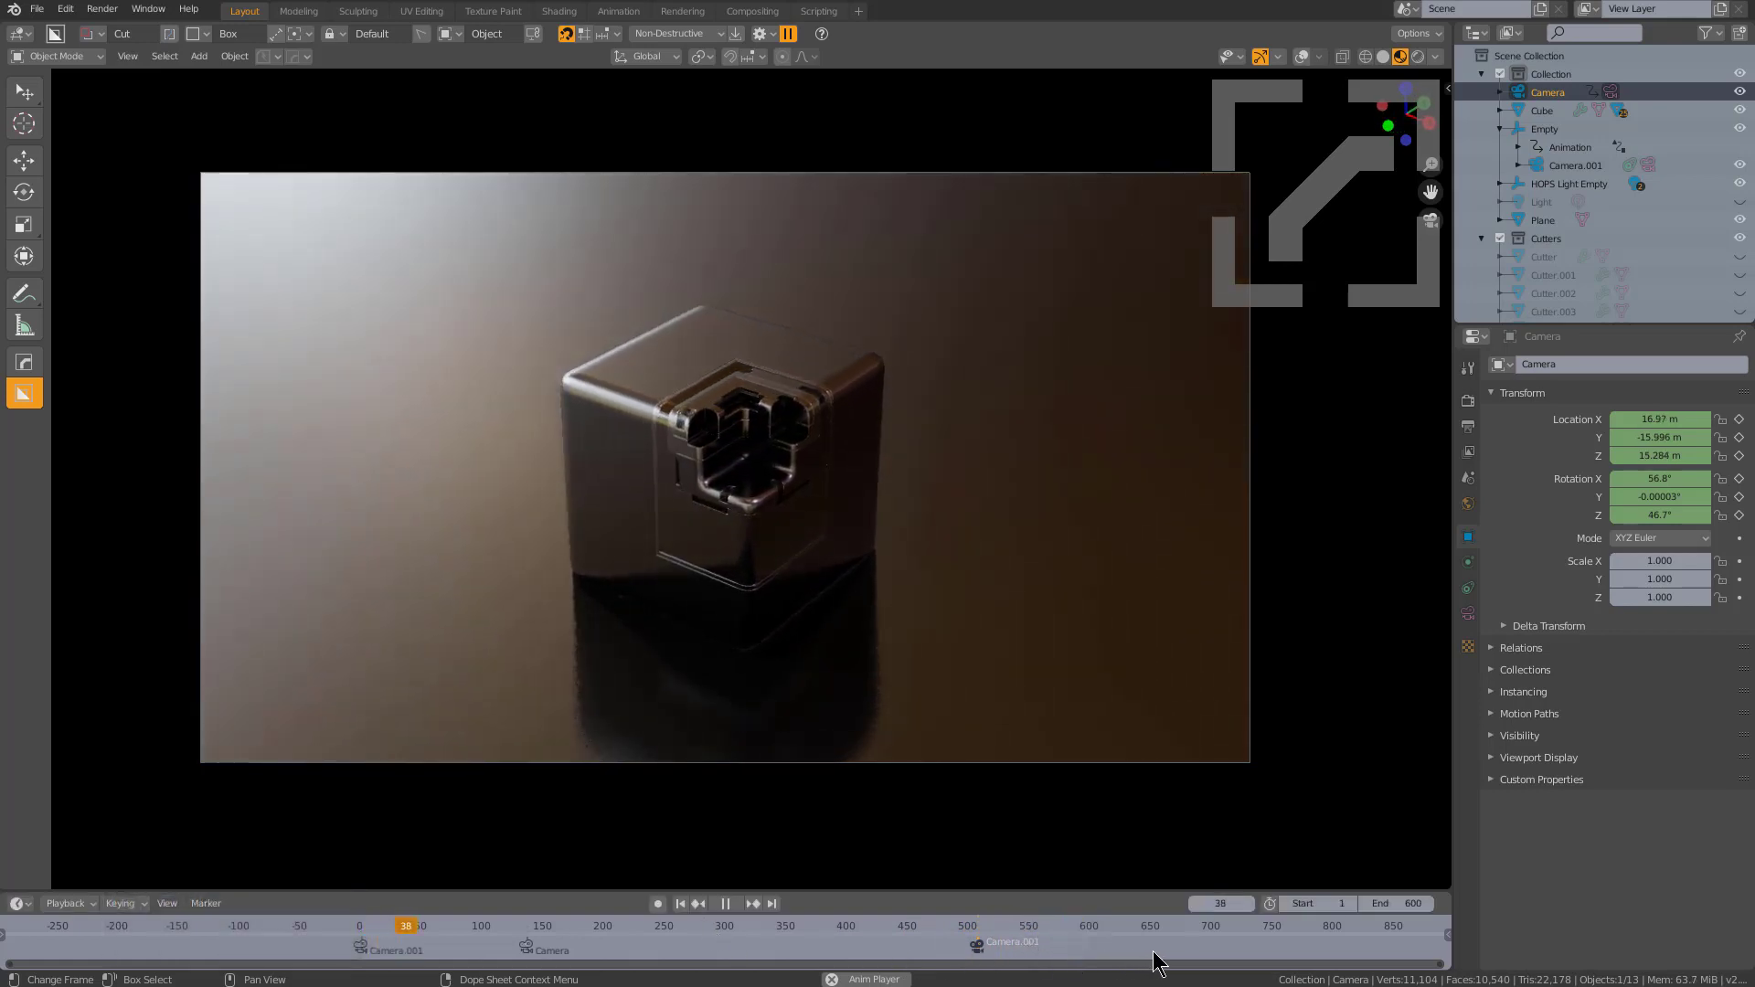
scroll(1160, 960, "down", 1)
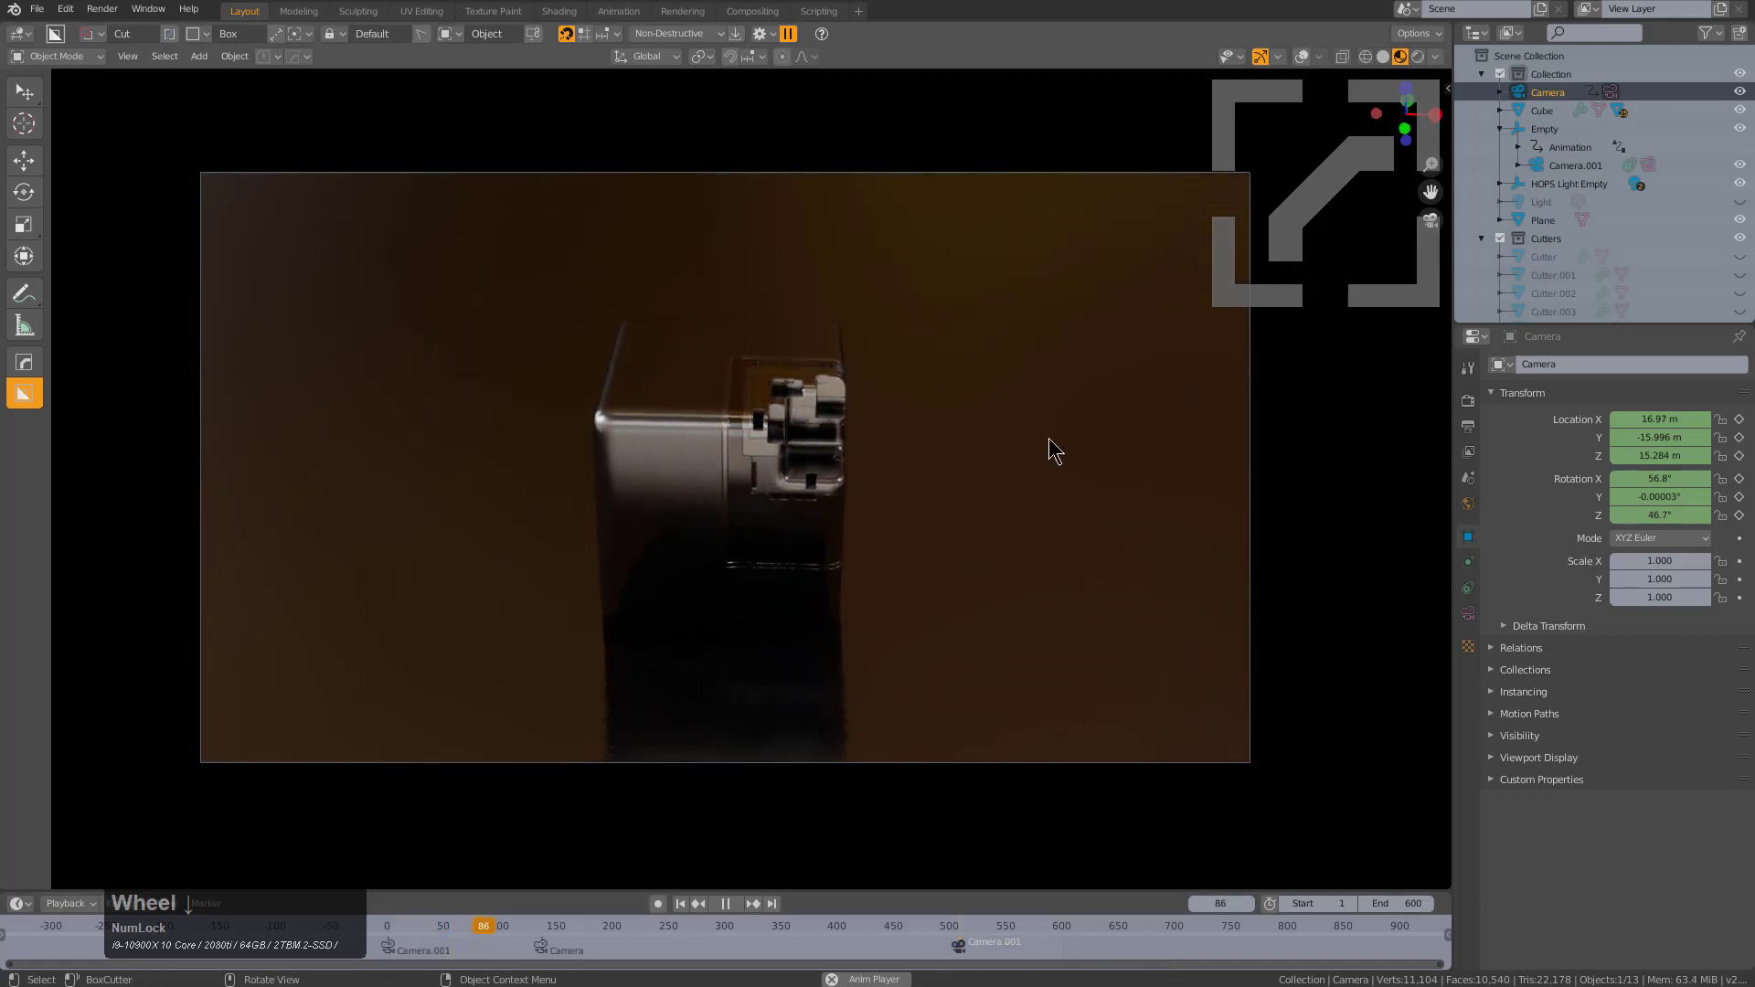
Stop playback and insert a 1.000 scale keyframe on the Empty at frame 513
key("space")
left_click(1543, 129)
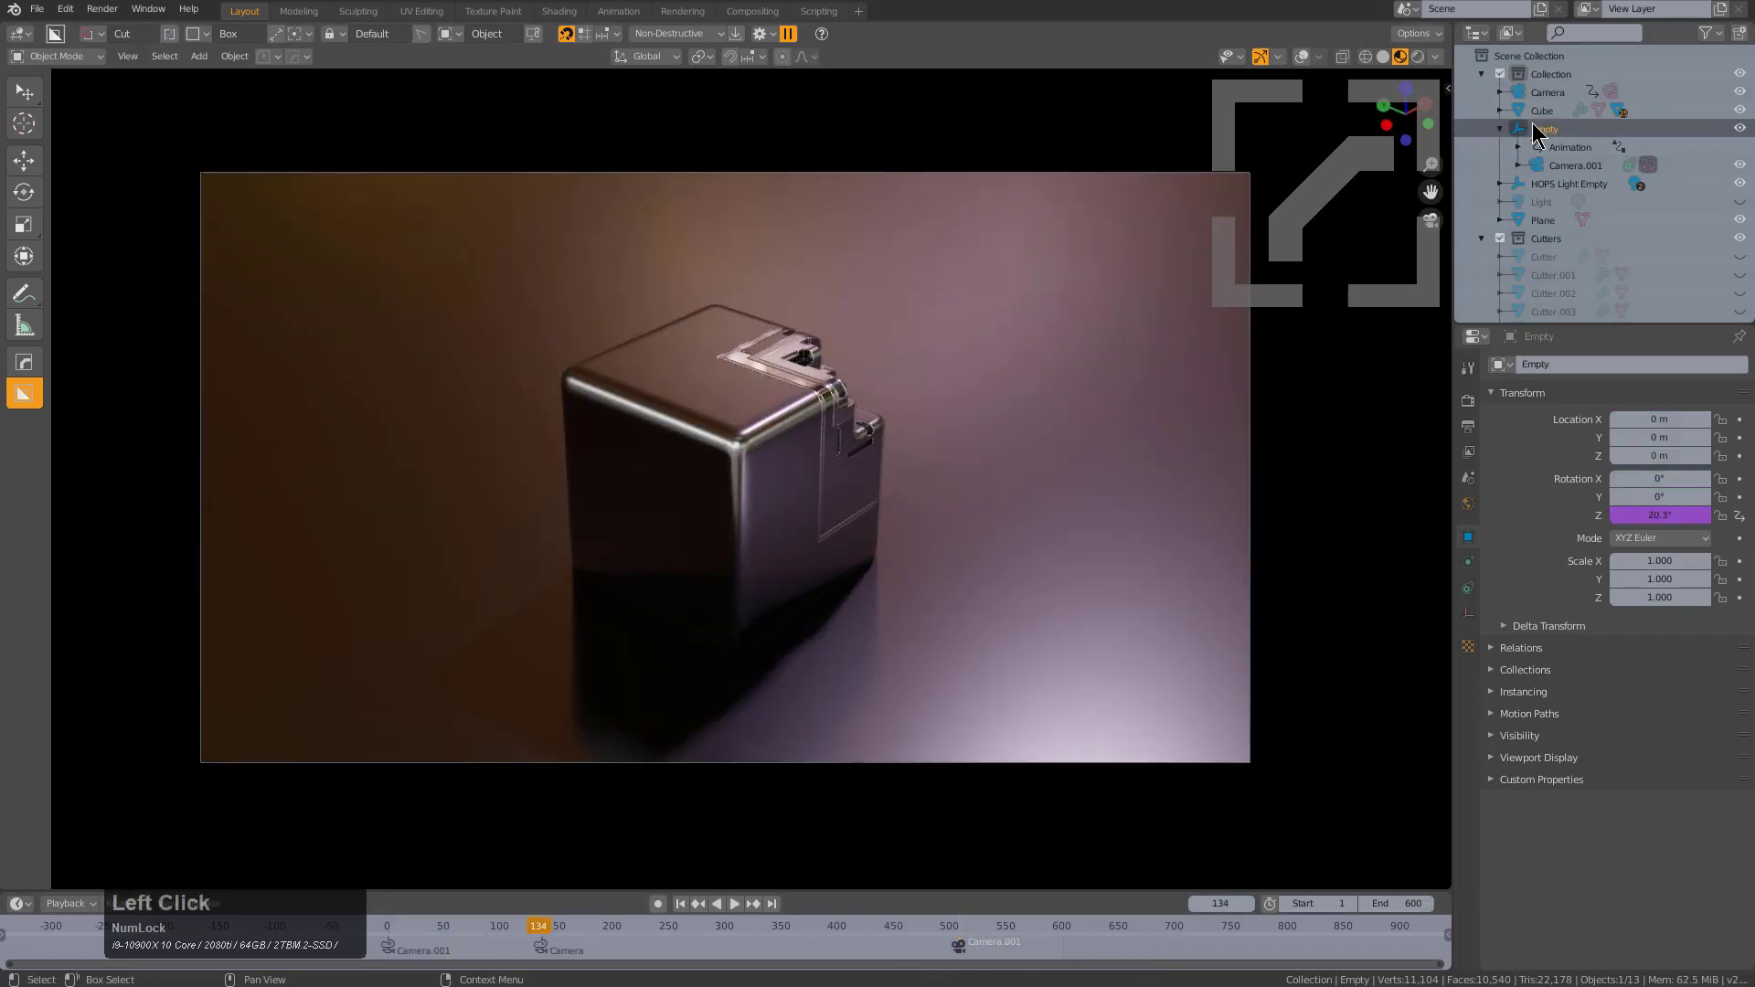
key("s")
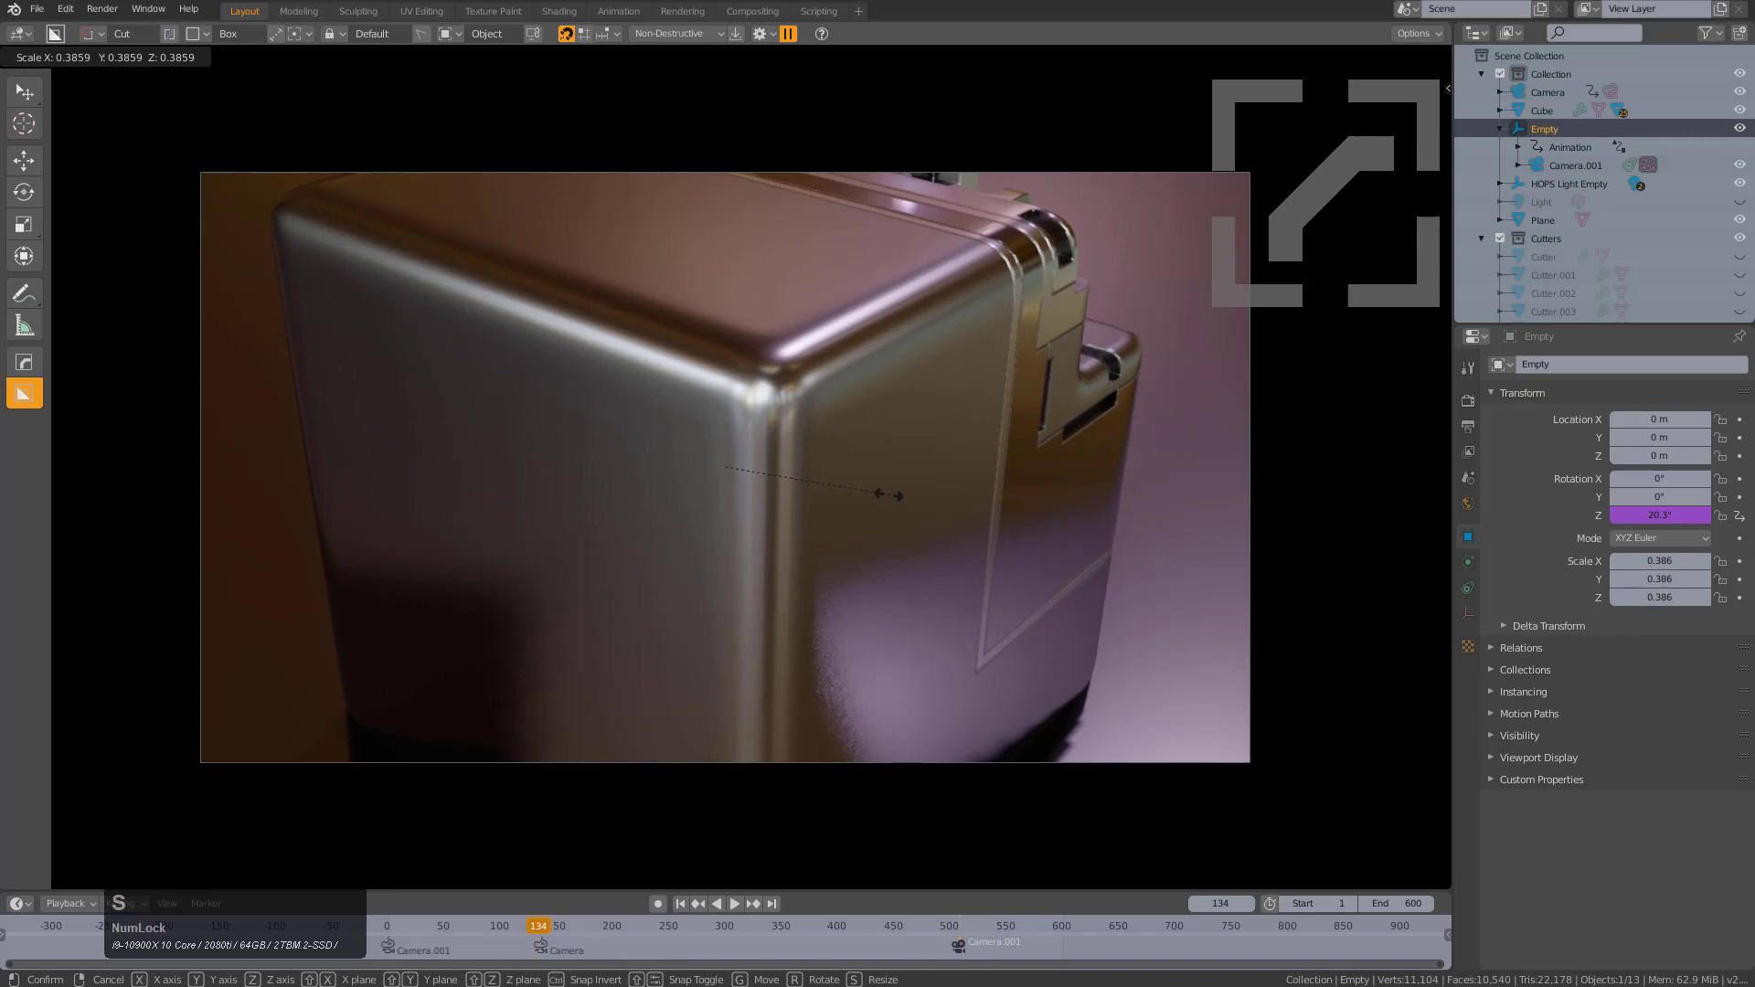
right_click(1006, 573)
right_click_drag(531, 933, 967, 954, "shift")
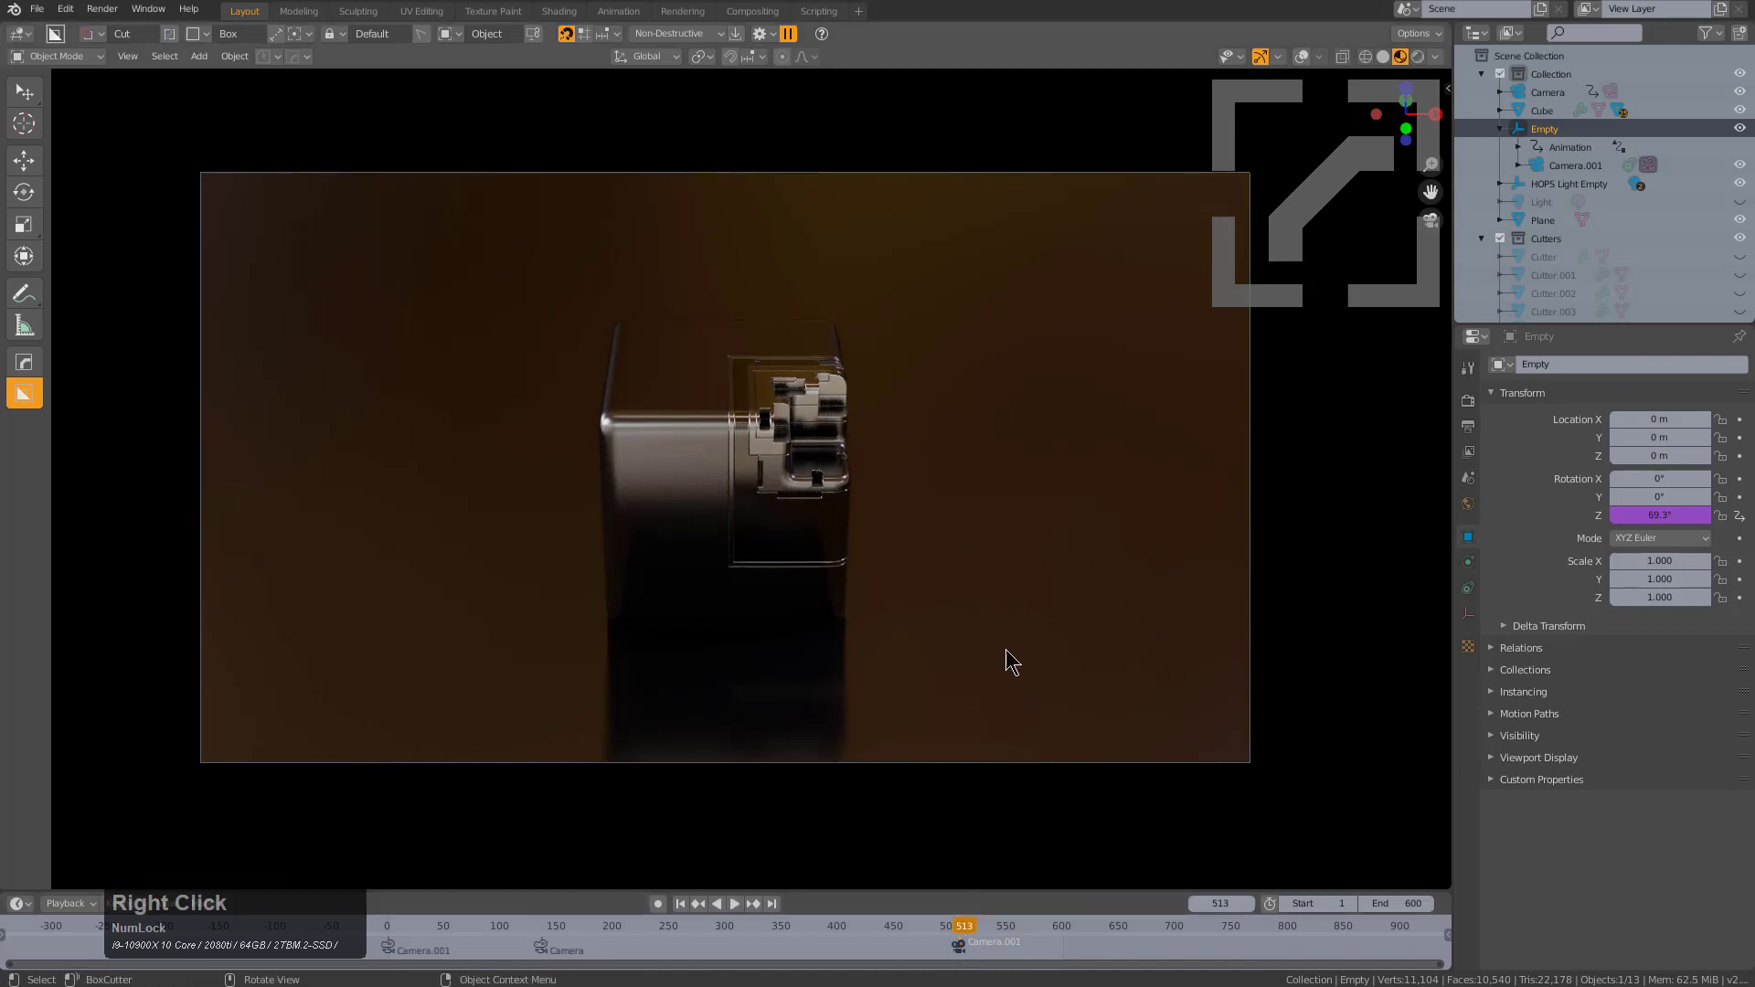
key("i")
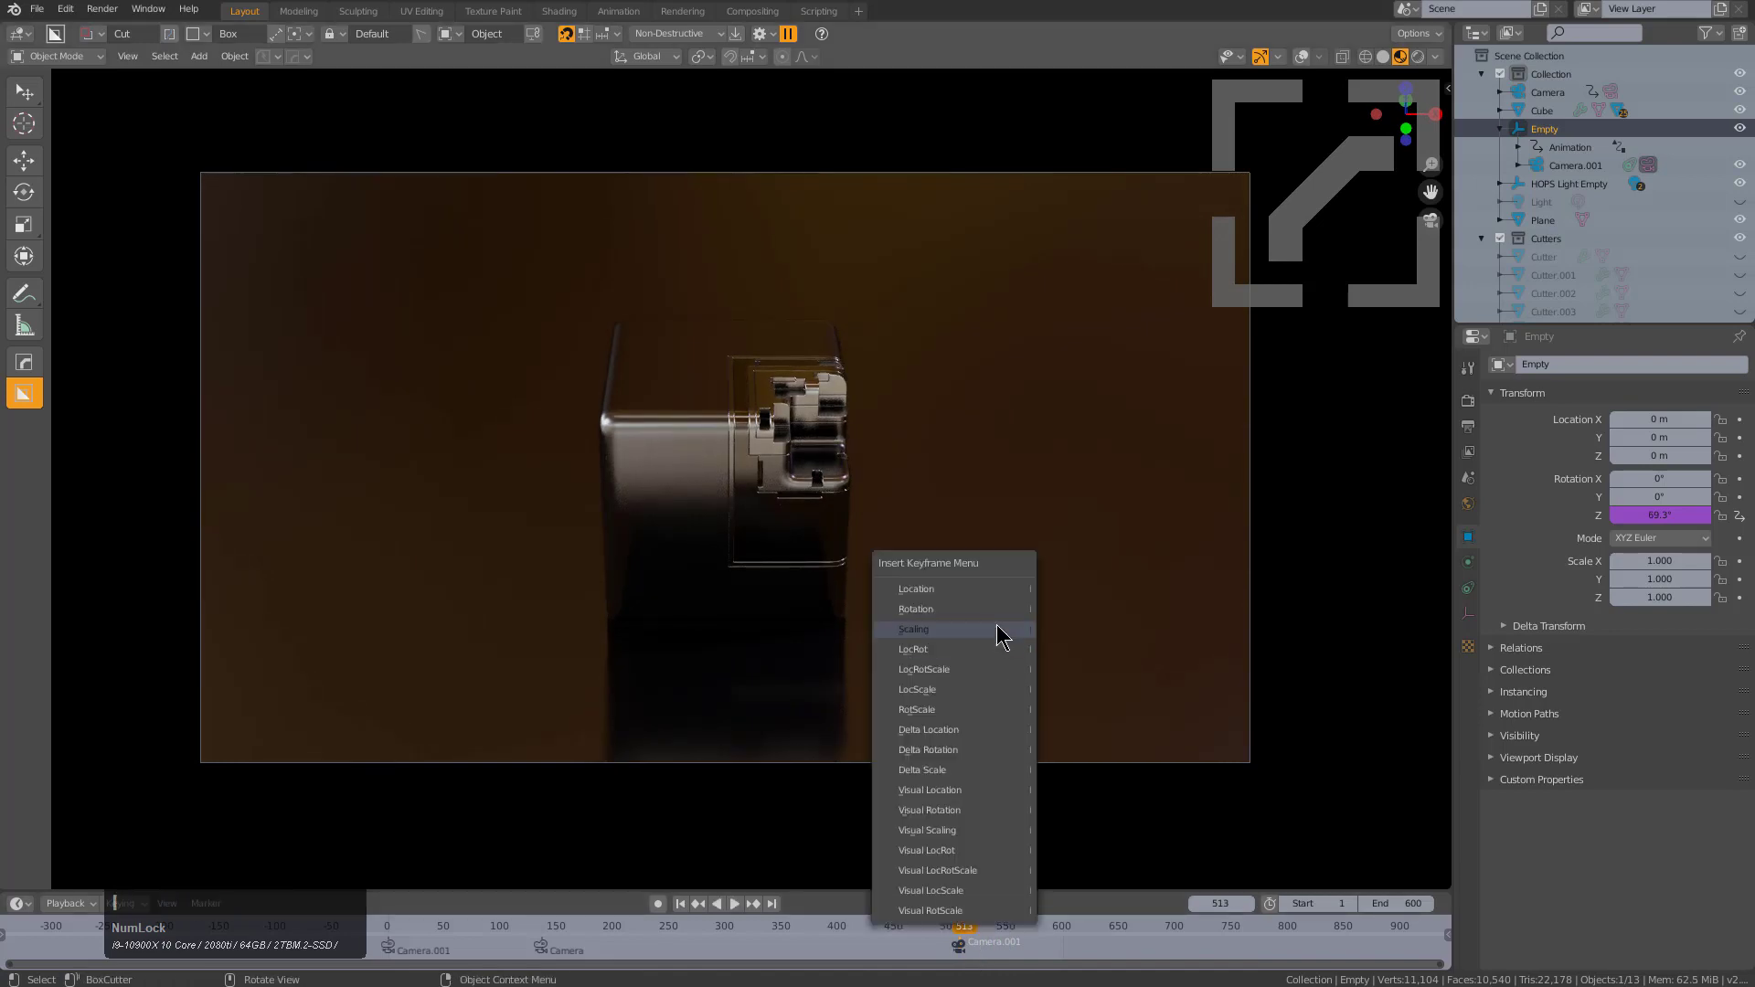
left_click(999, 631)
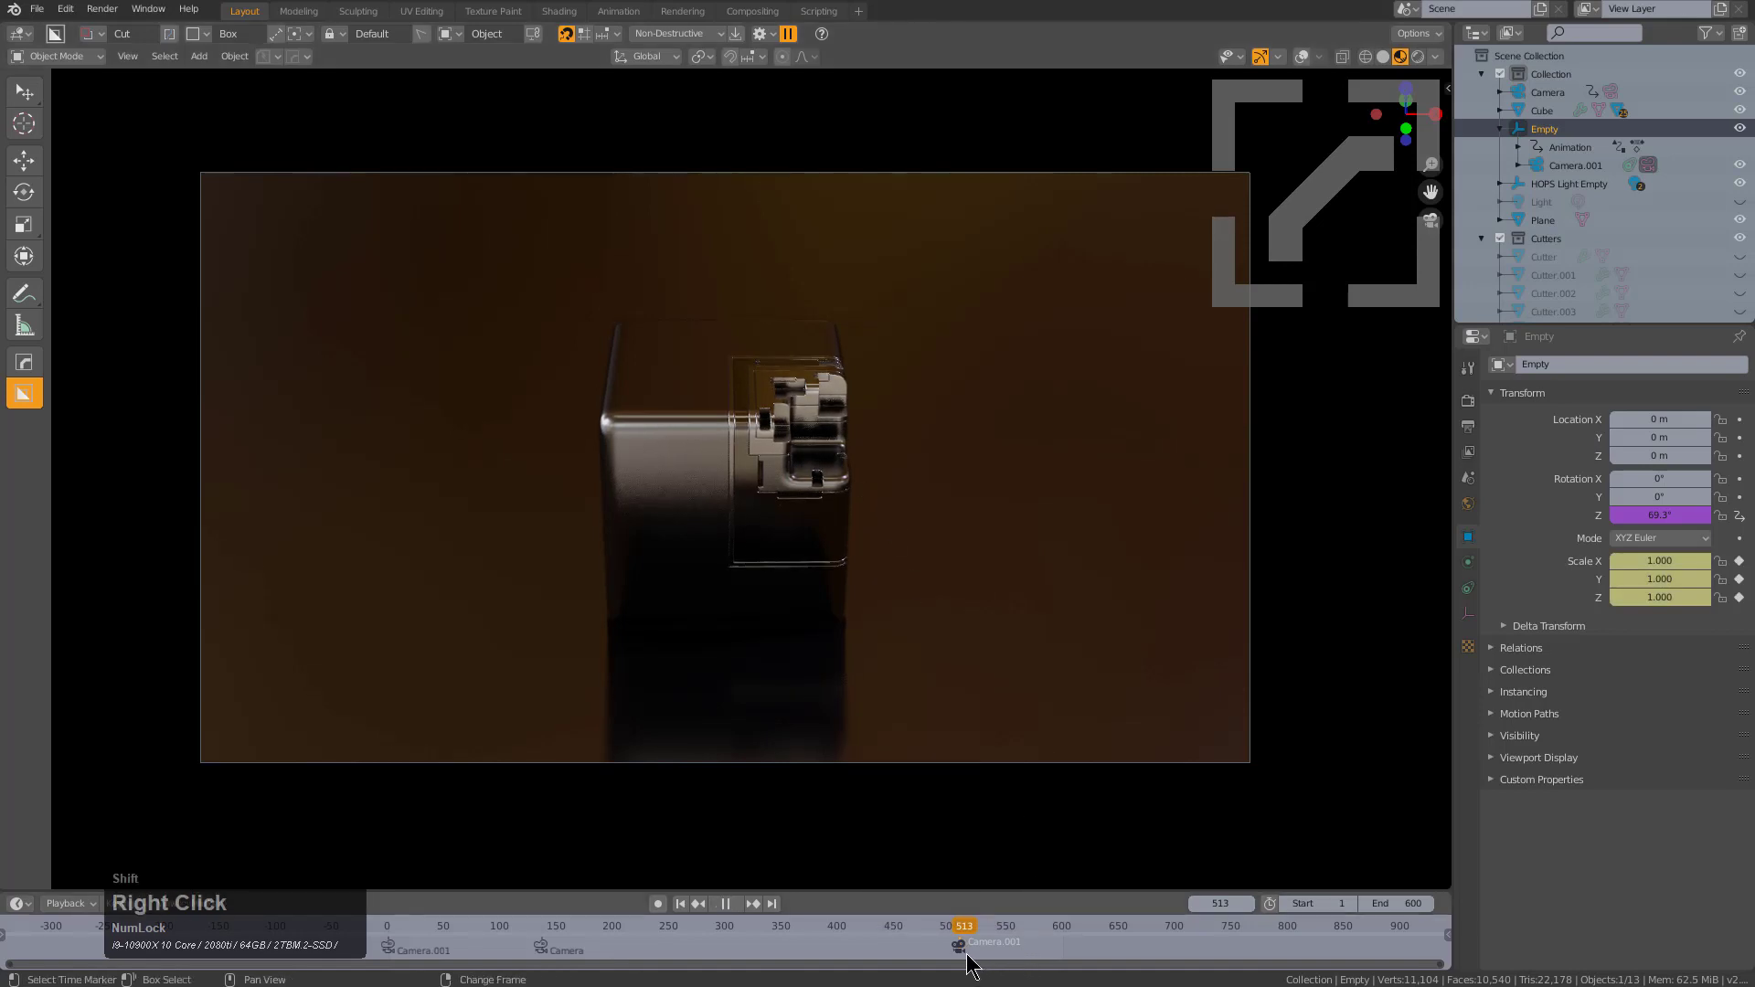
right_click_drag(967, 954, 1098, 938, "shift")
Scale the Empty to 0.277 and keyframe its scale at frame 631
key("s")
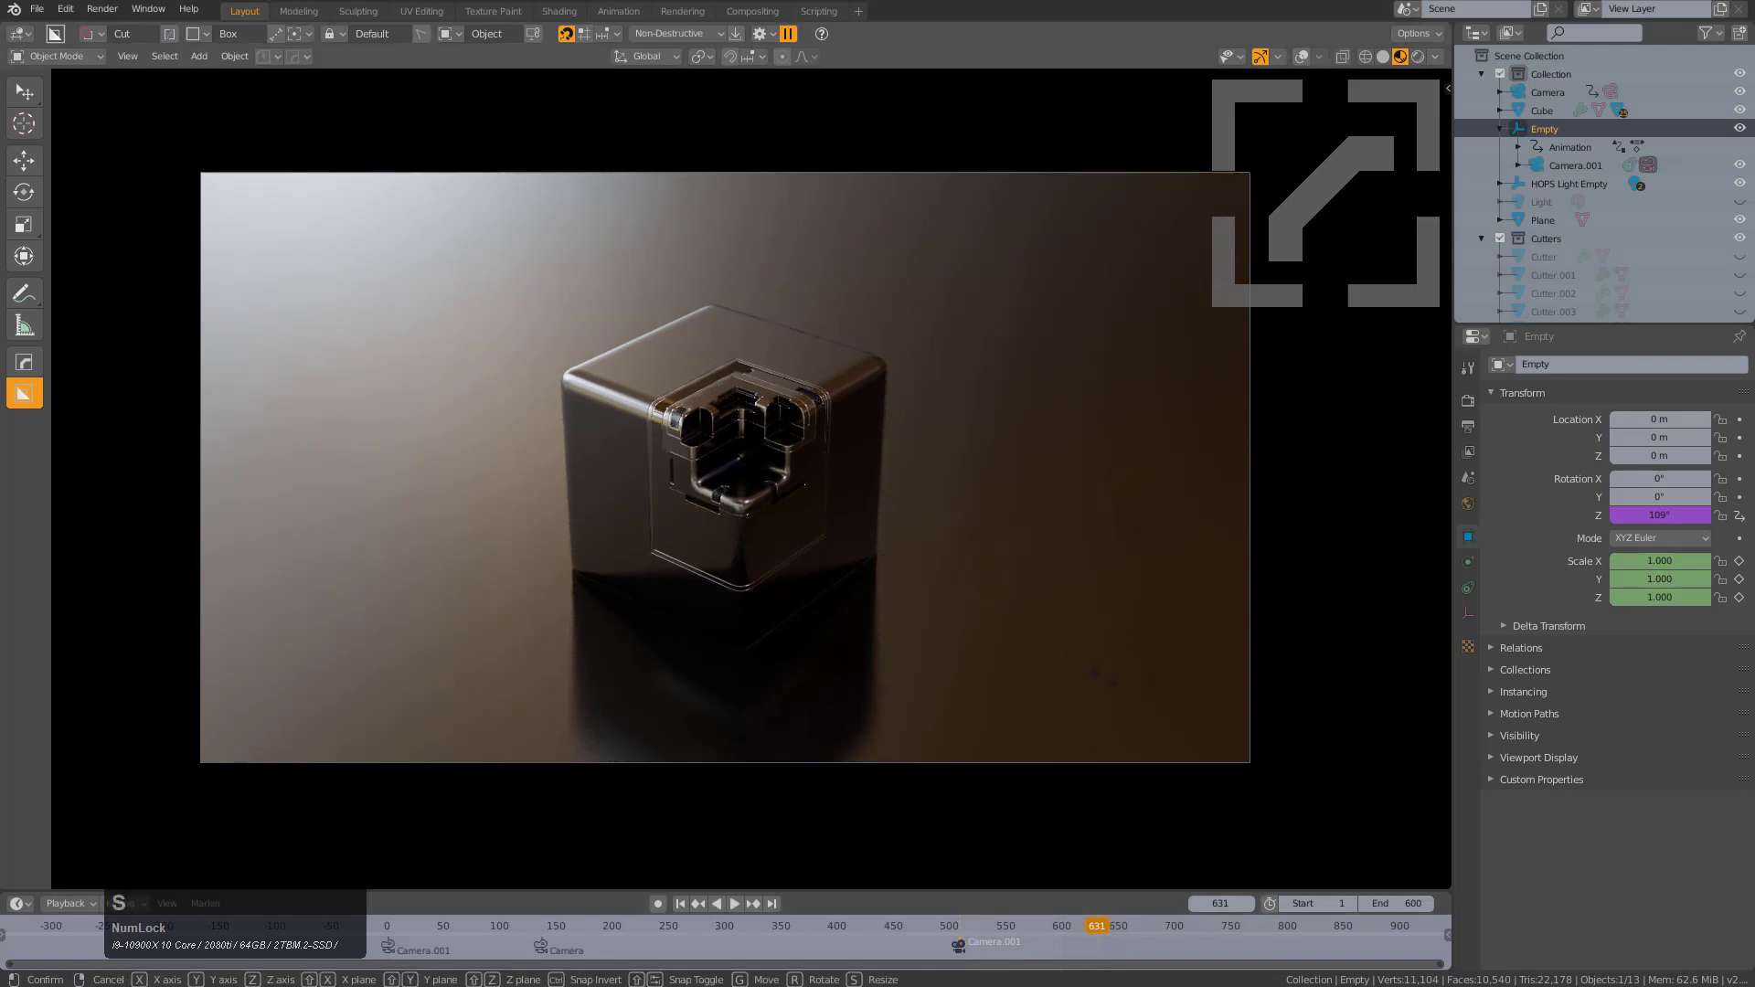
left_click(894, 509)
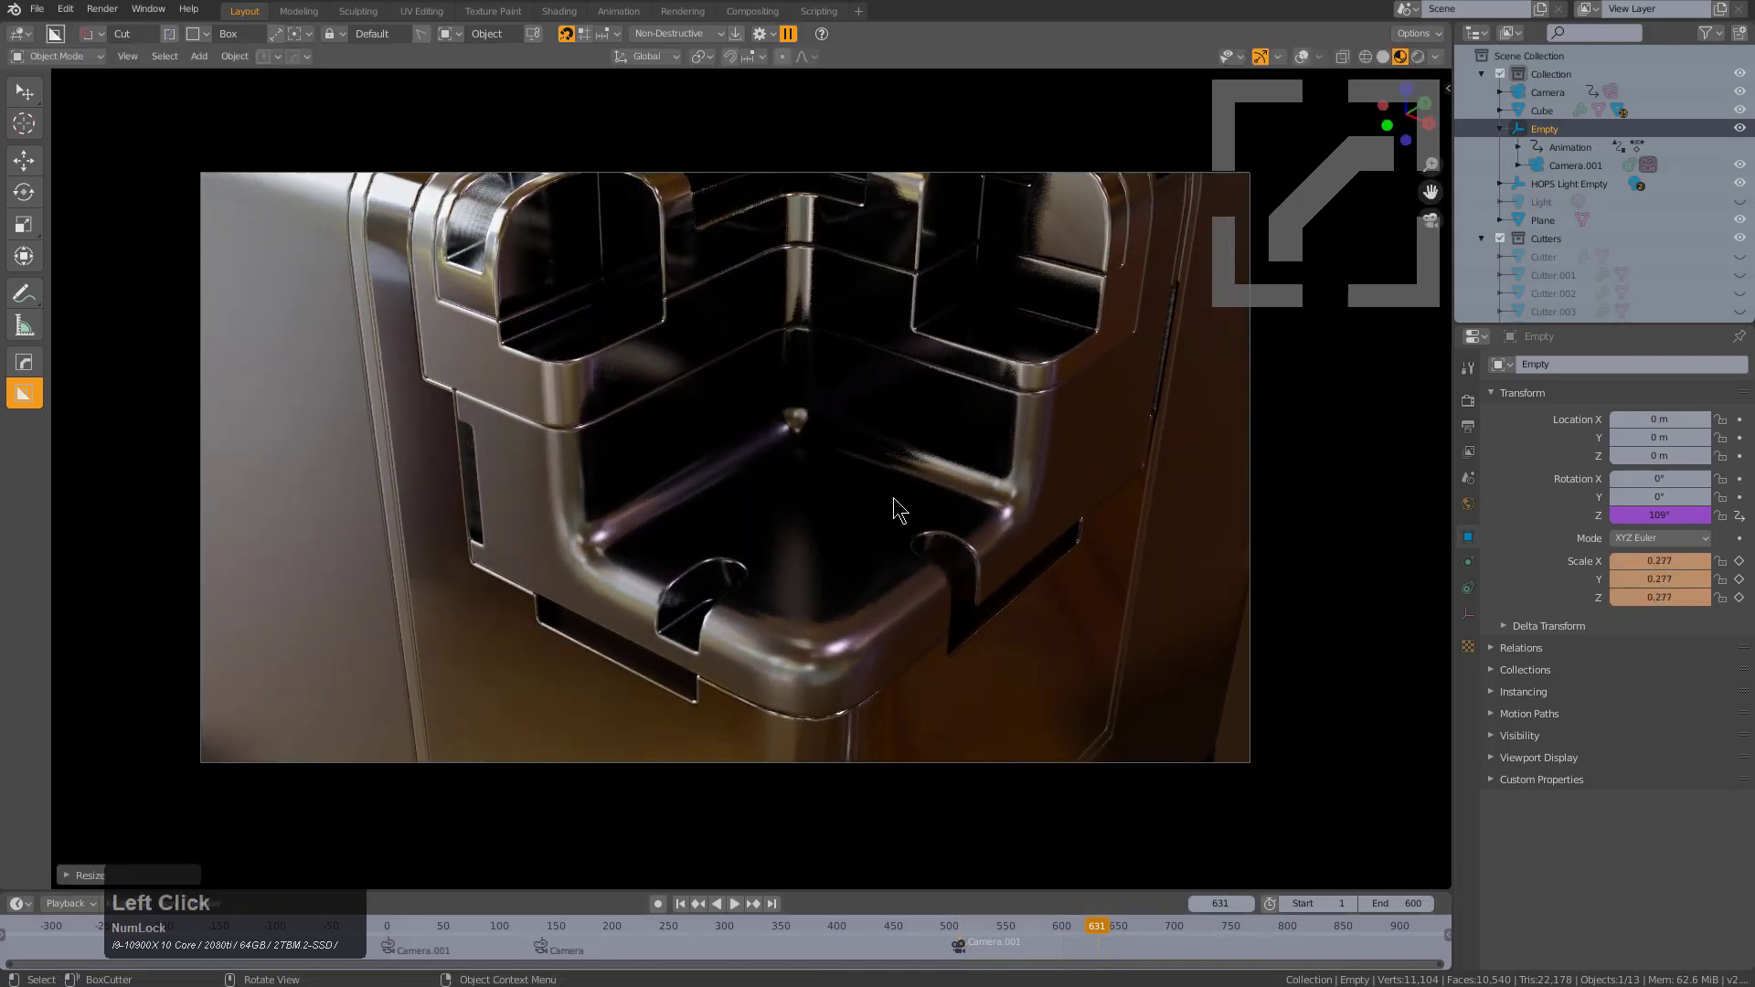
key("i")
left_click(894, 505)
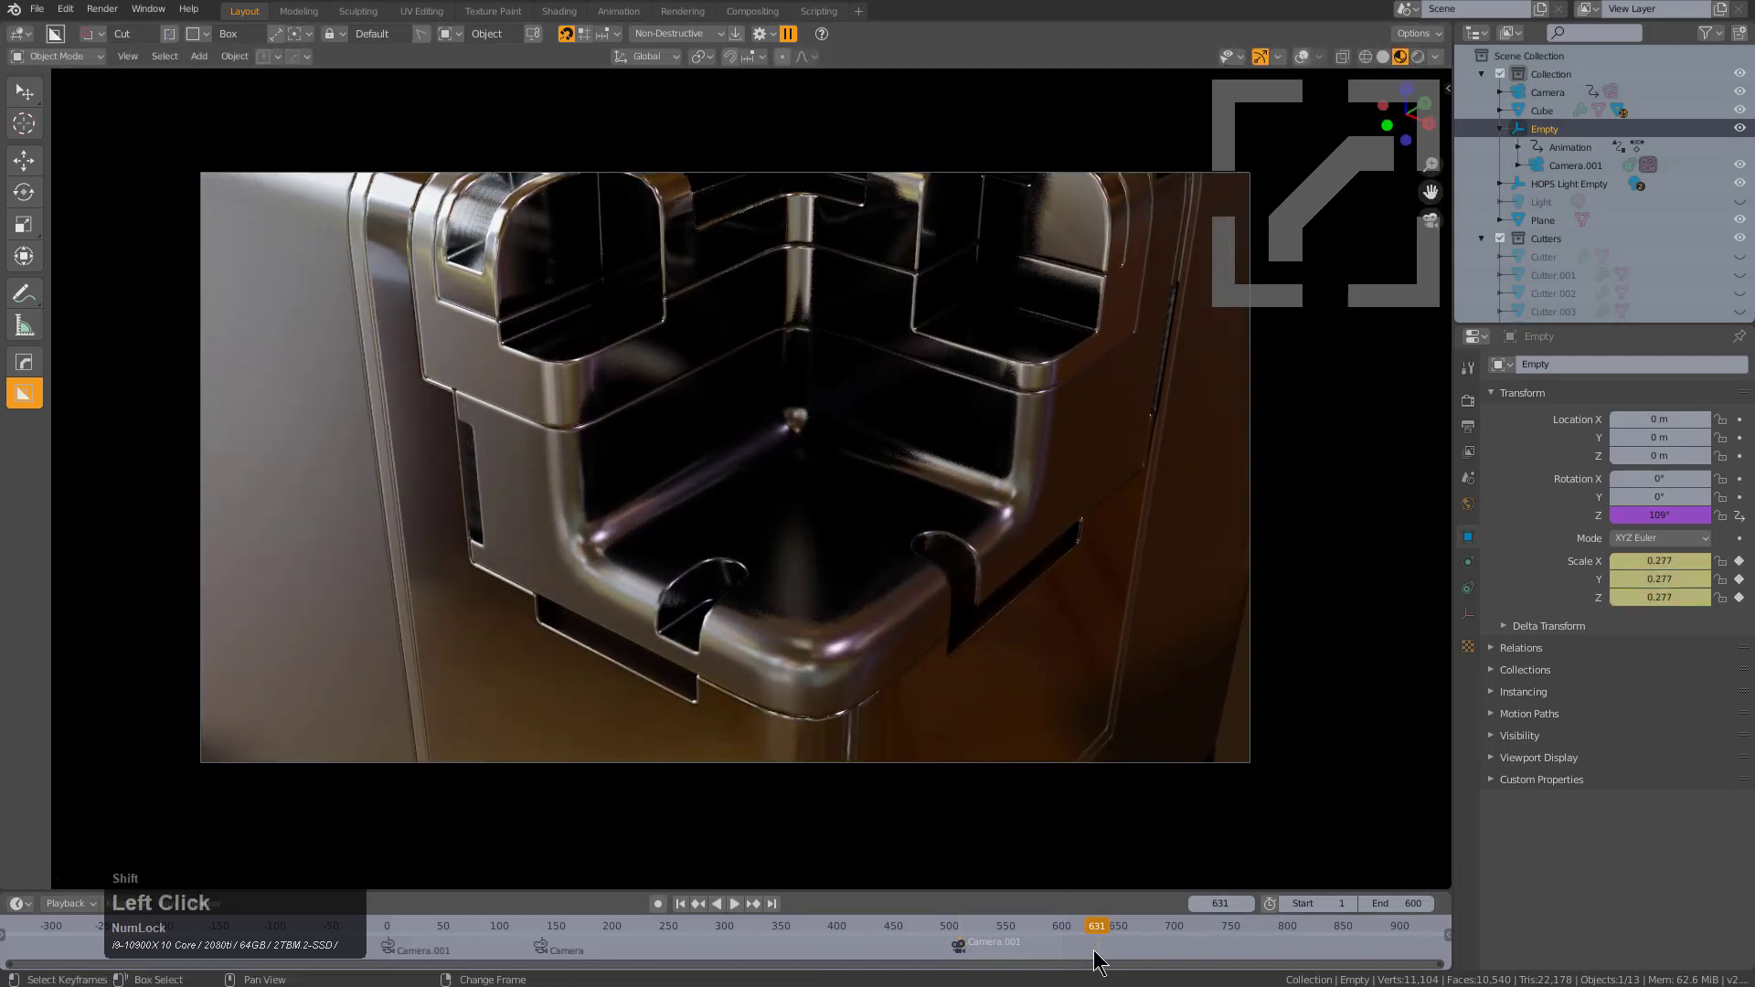
Keyframe the 0.277 scale again at frame 716, then go to frame 900
mouse_move(1097, 947)
right_mouse_down("shift")
mouse_move(981, 953)
mouse_move(1098, 955)
right_mouse_up("shift")
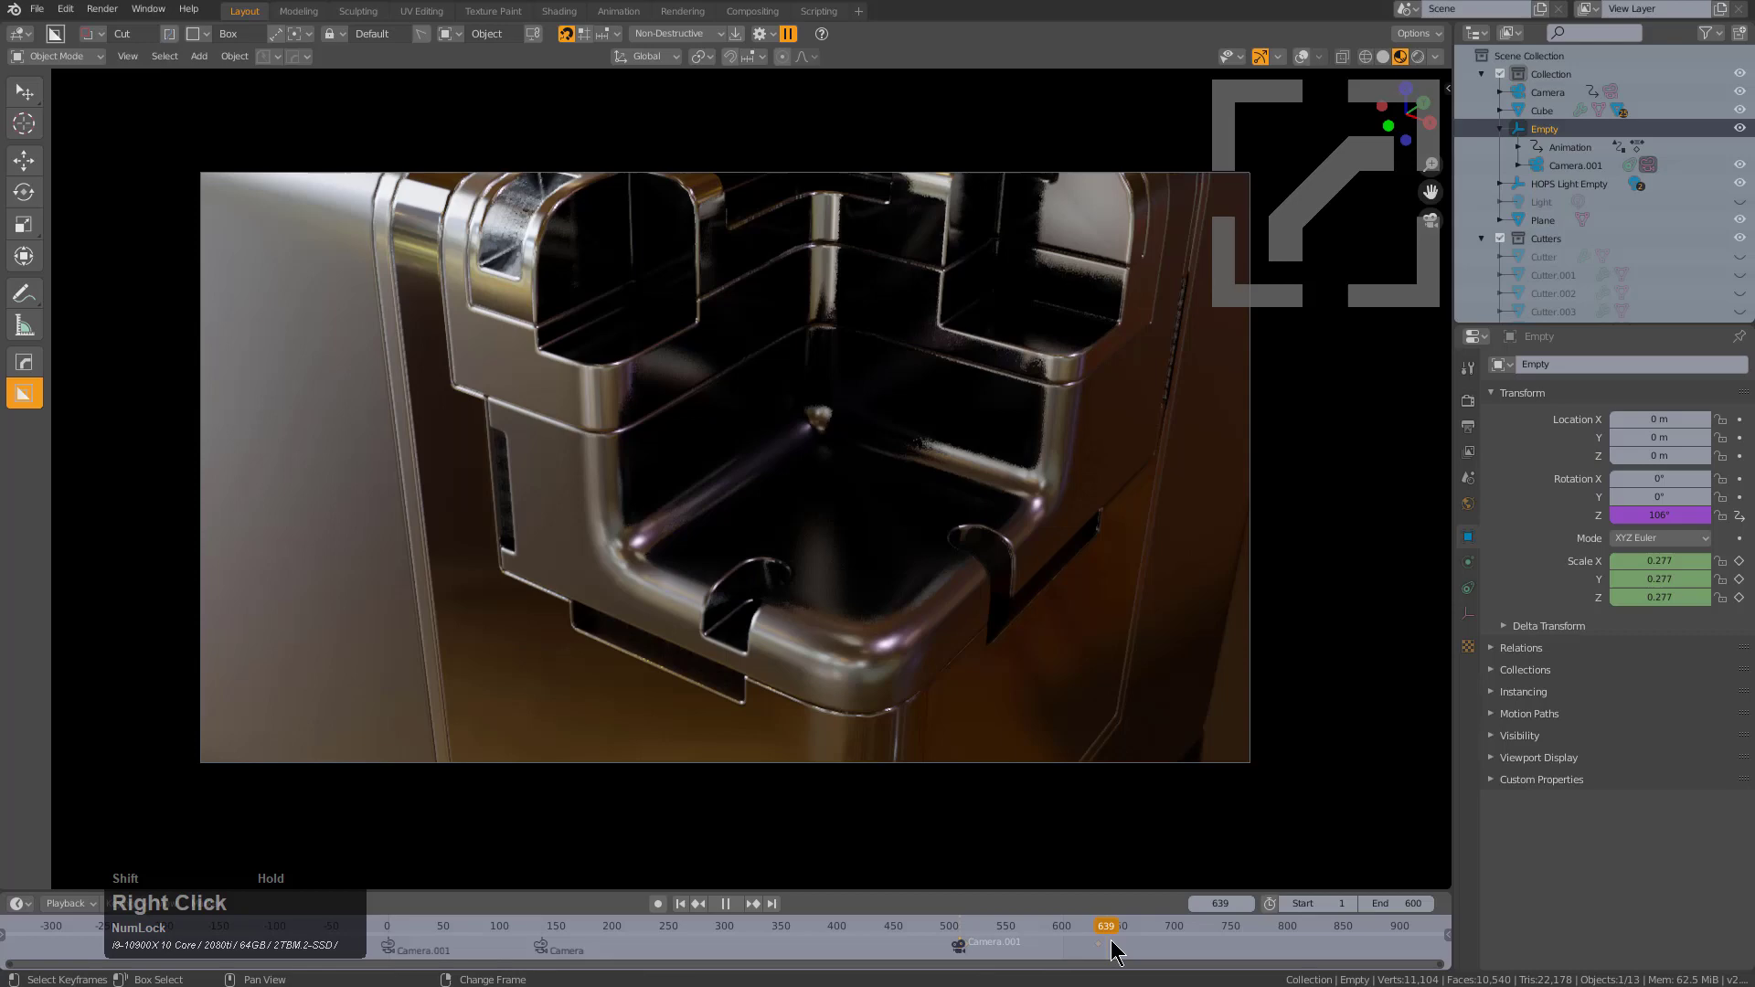
left_click_drag(1111, 940, 1192, 930)
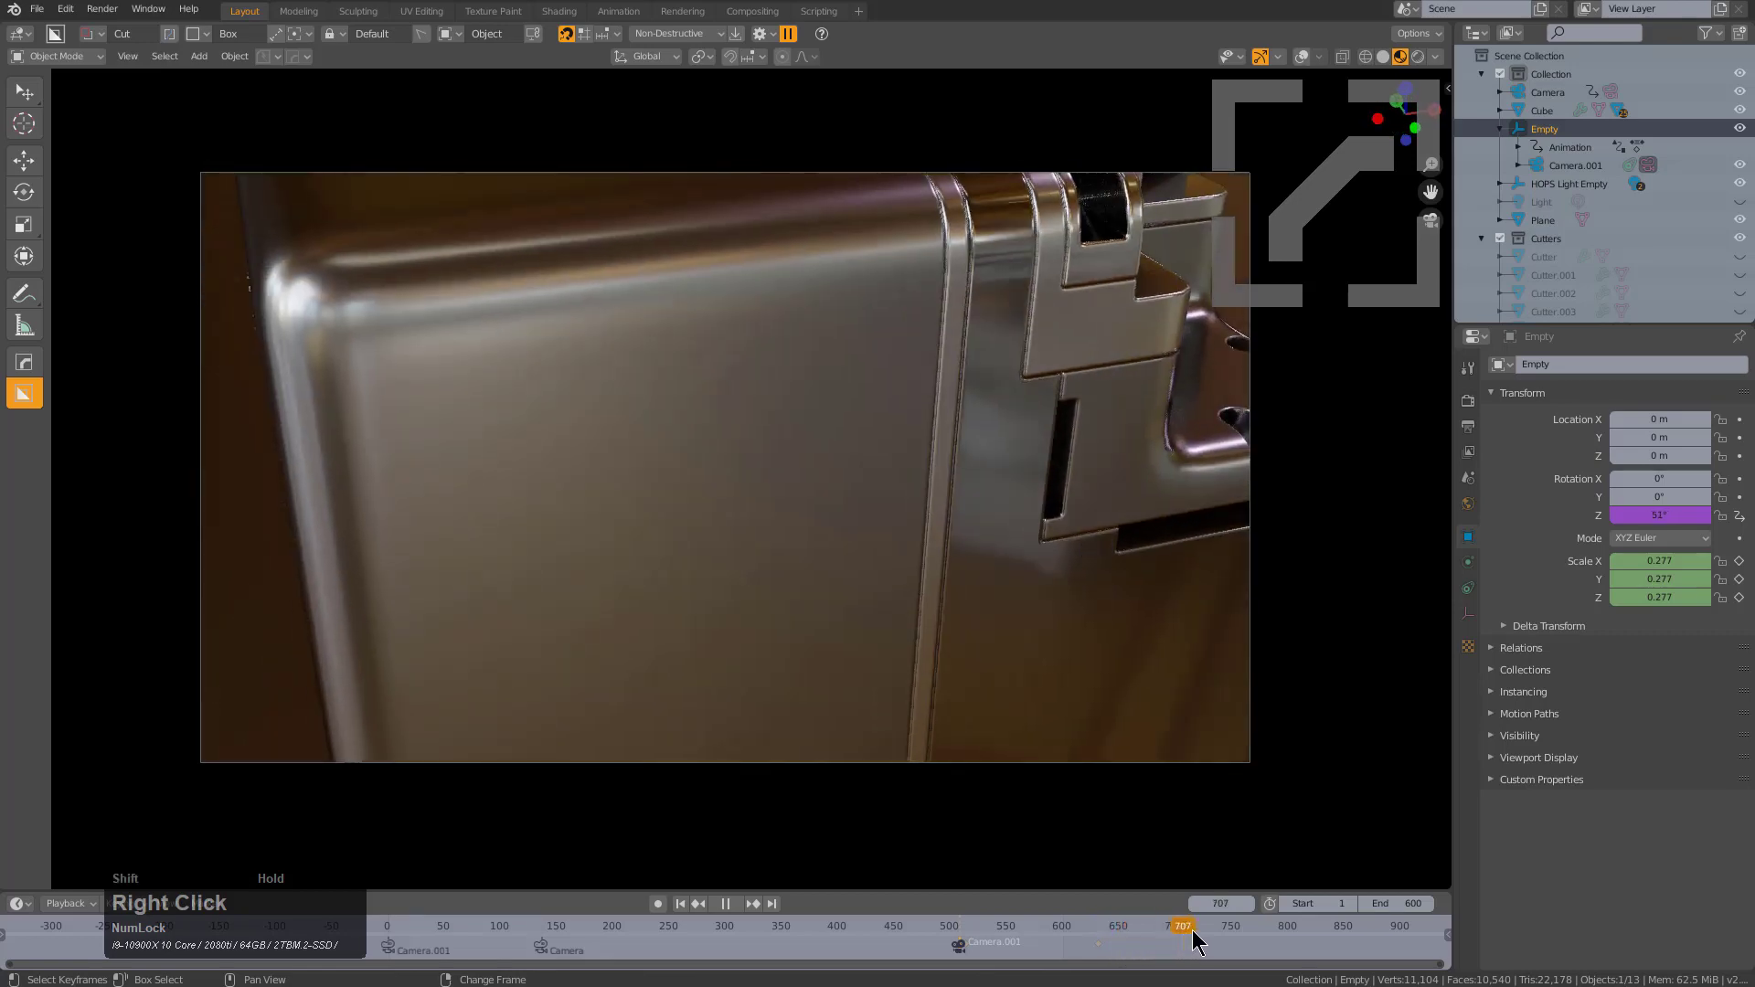
key("space")
key("i")
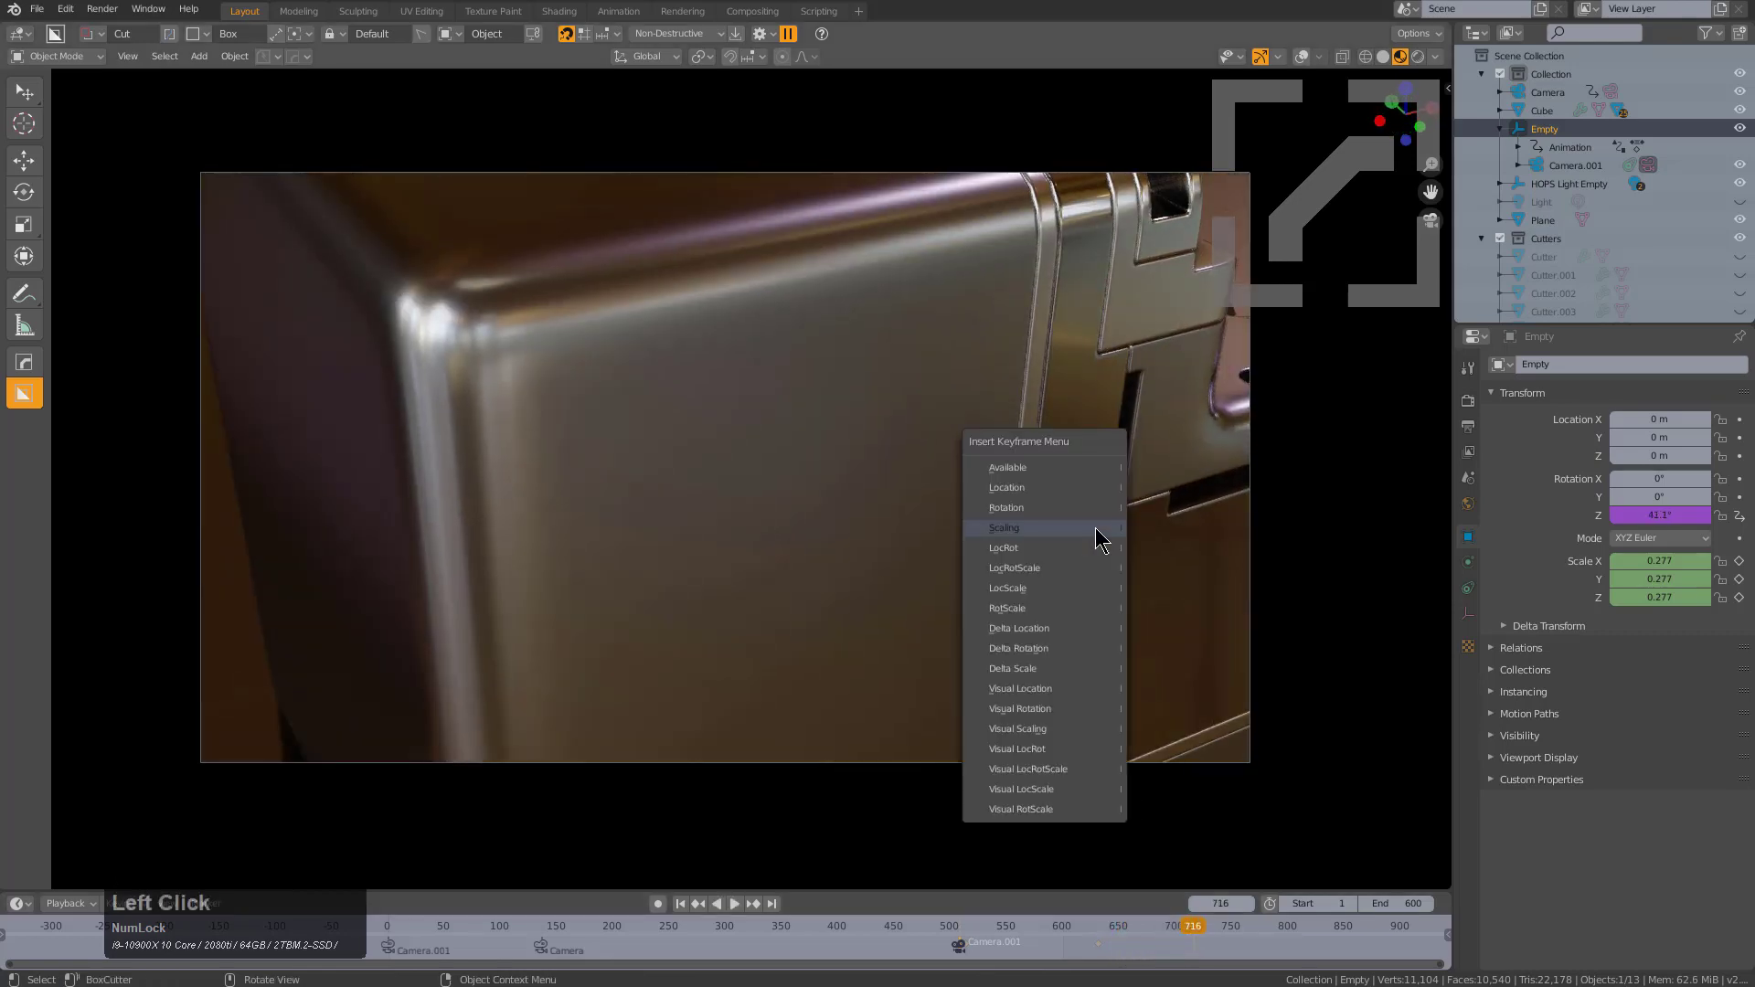
left_click(1096, 528)
right_click_drag(1265, 963, 1418, 957, "shift")
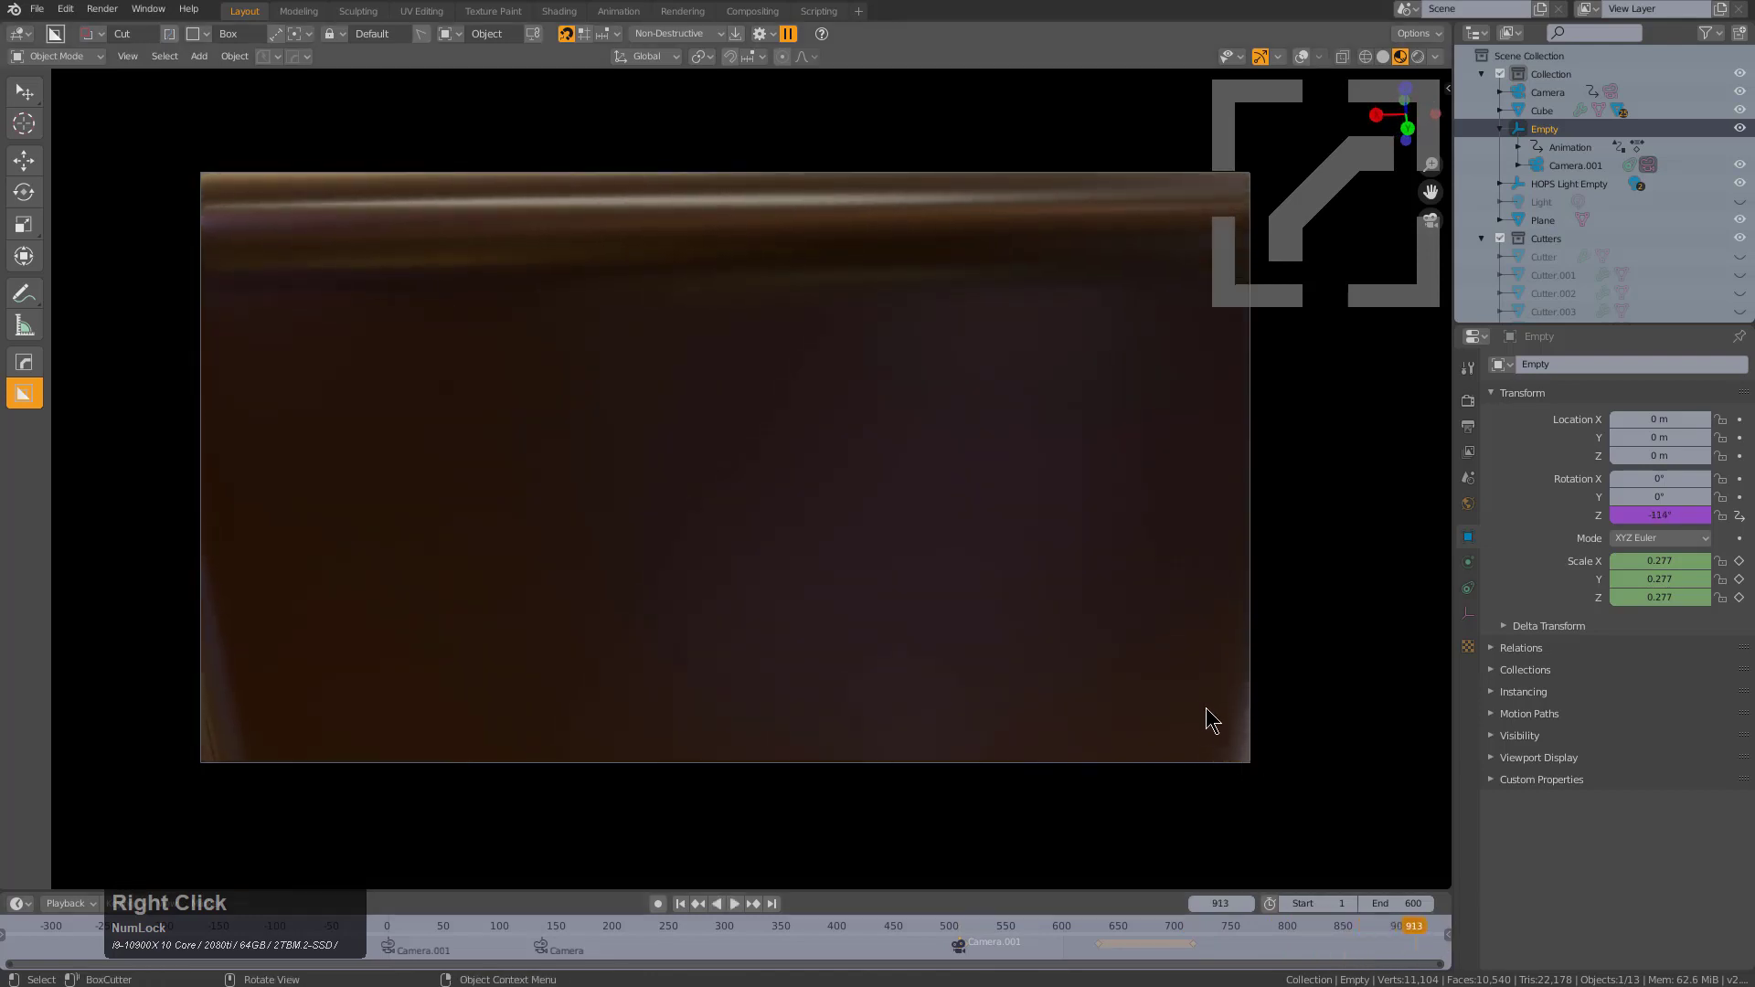
right_click(1372, 956, "shift")
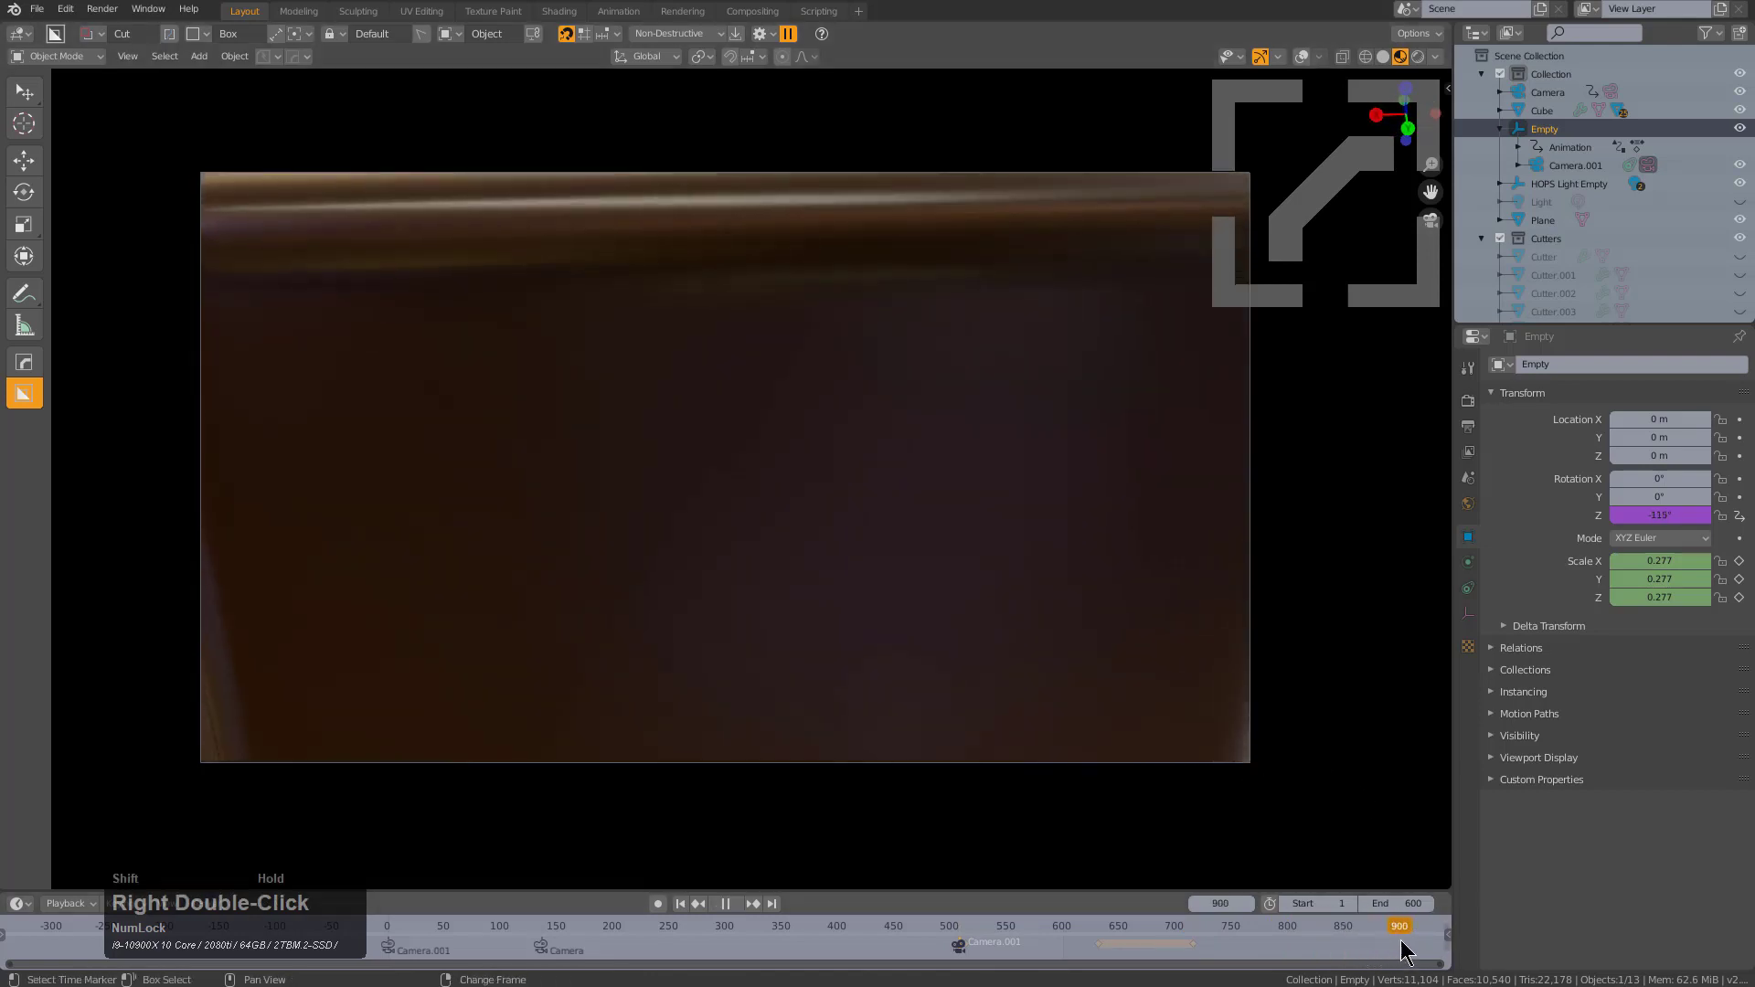
Reset the Empty's scale to 1.000, keyframe it at frame 900, and set the end frame to 900
key("alt+s")
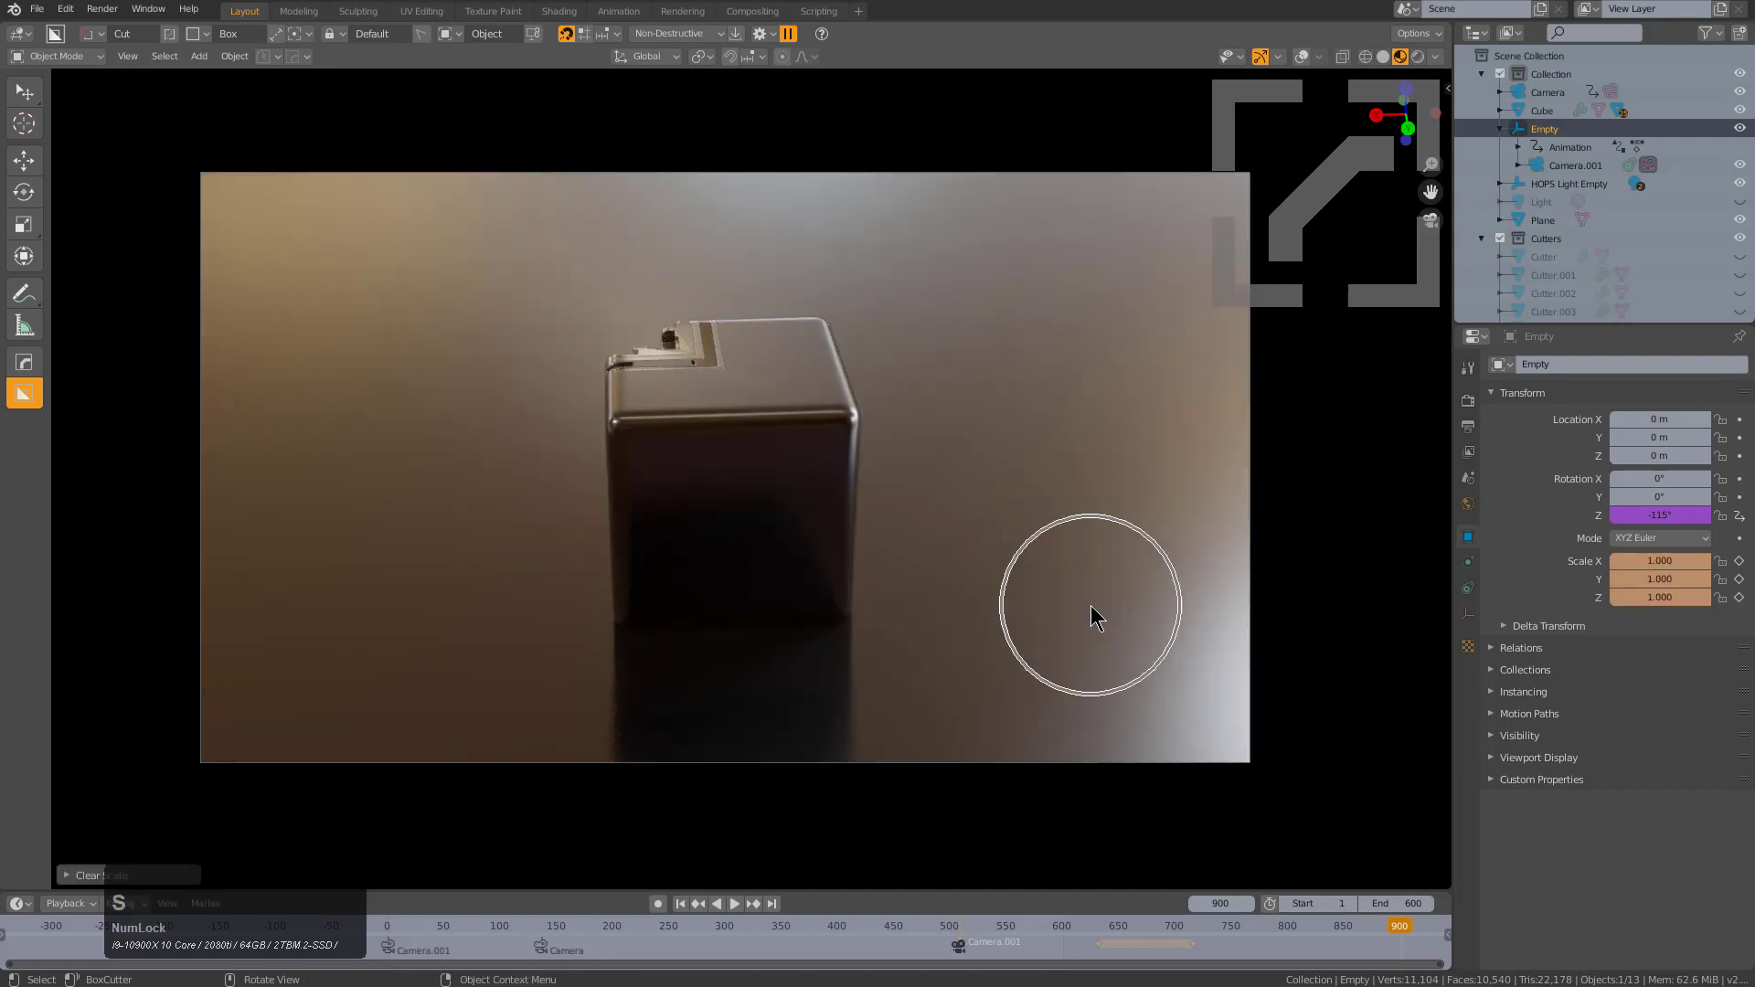
scroll(1340, 962, "down", 2)
middle_click_drag(1332, 951, 1298, 942)
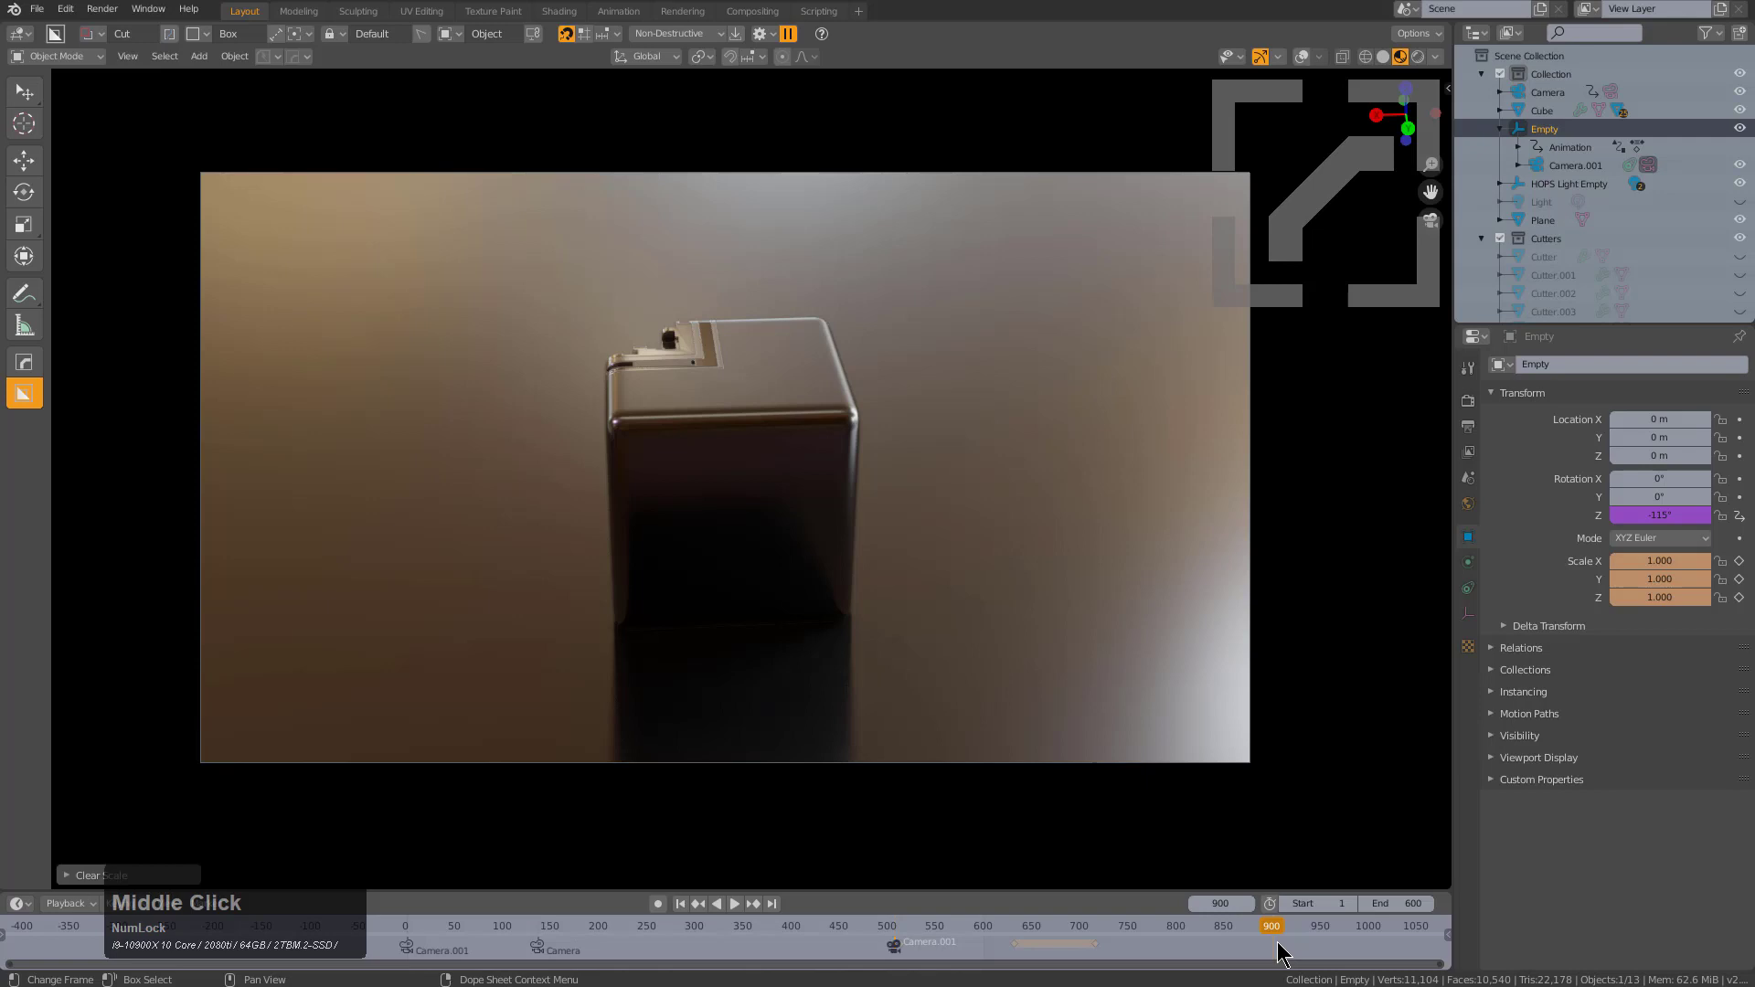
key("i")
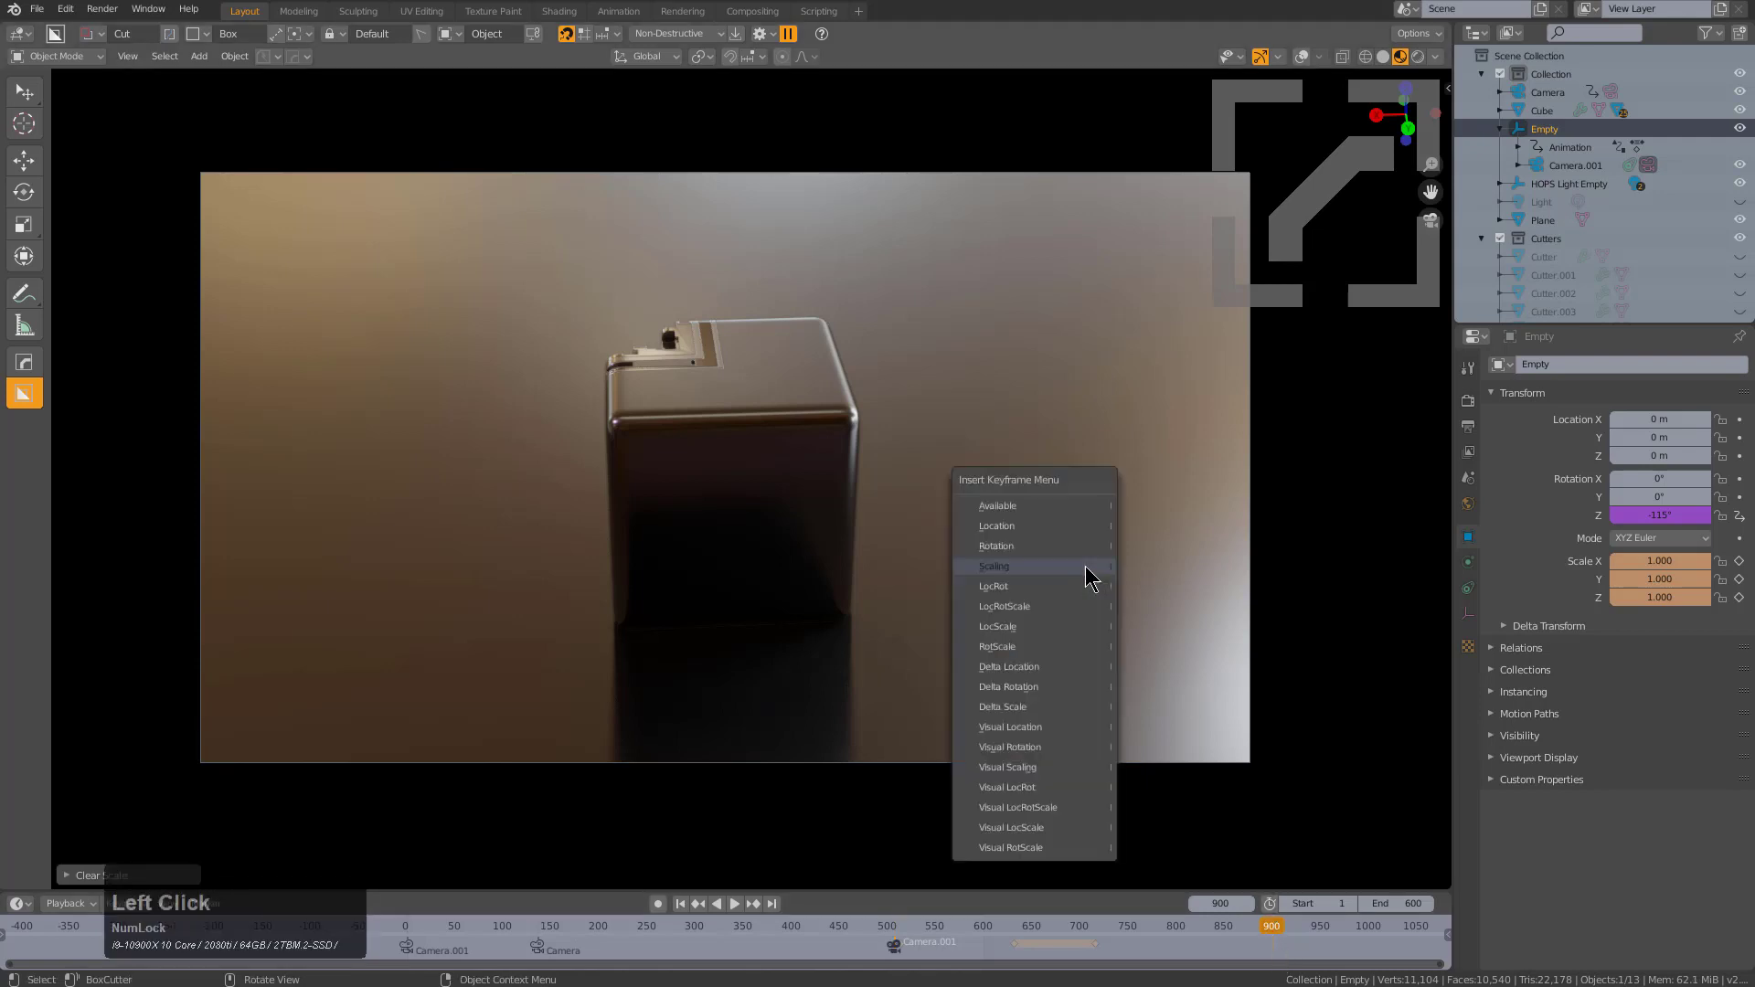
left_click(1086, 568)
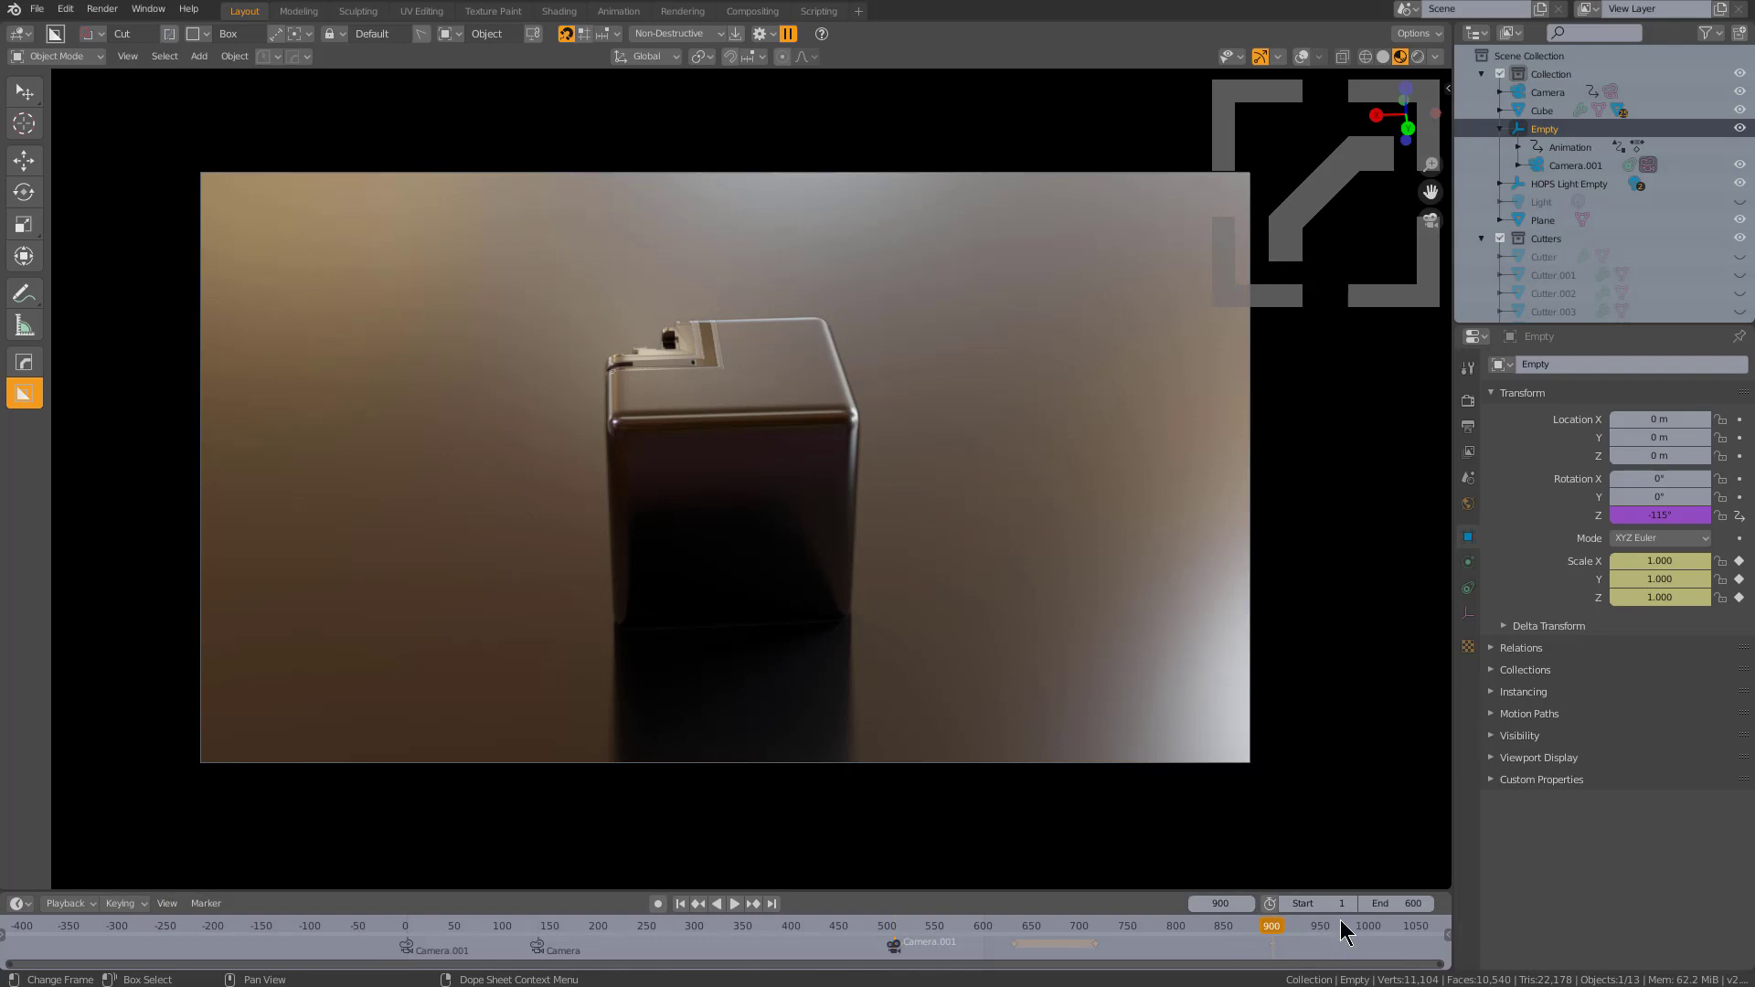
left_click(1228, 904, "ctrl")
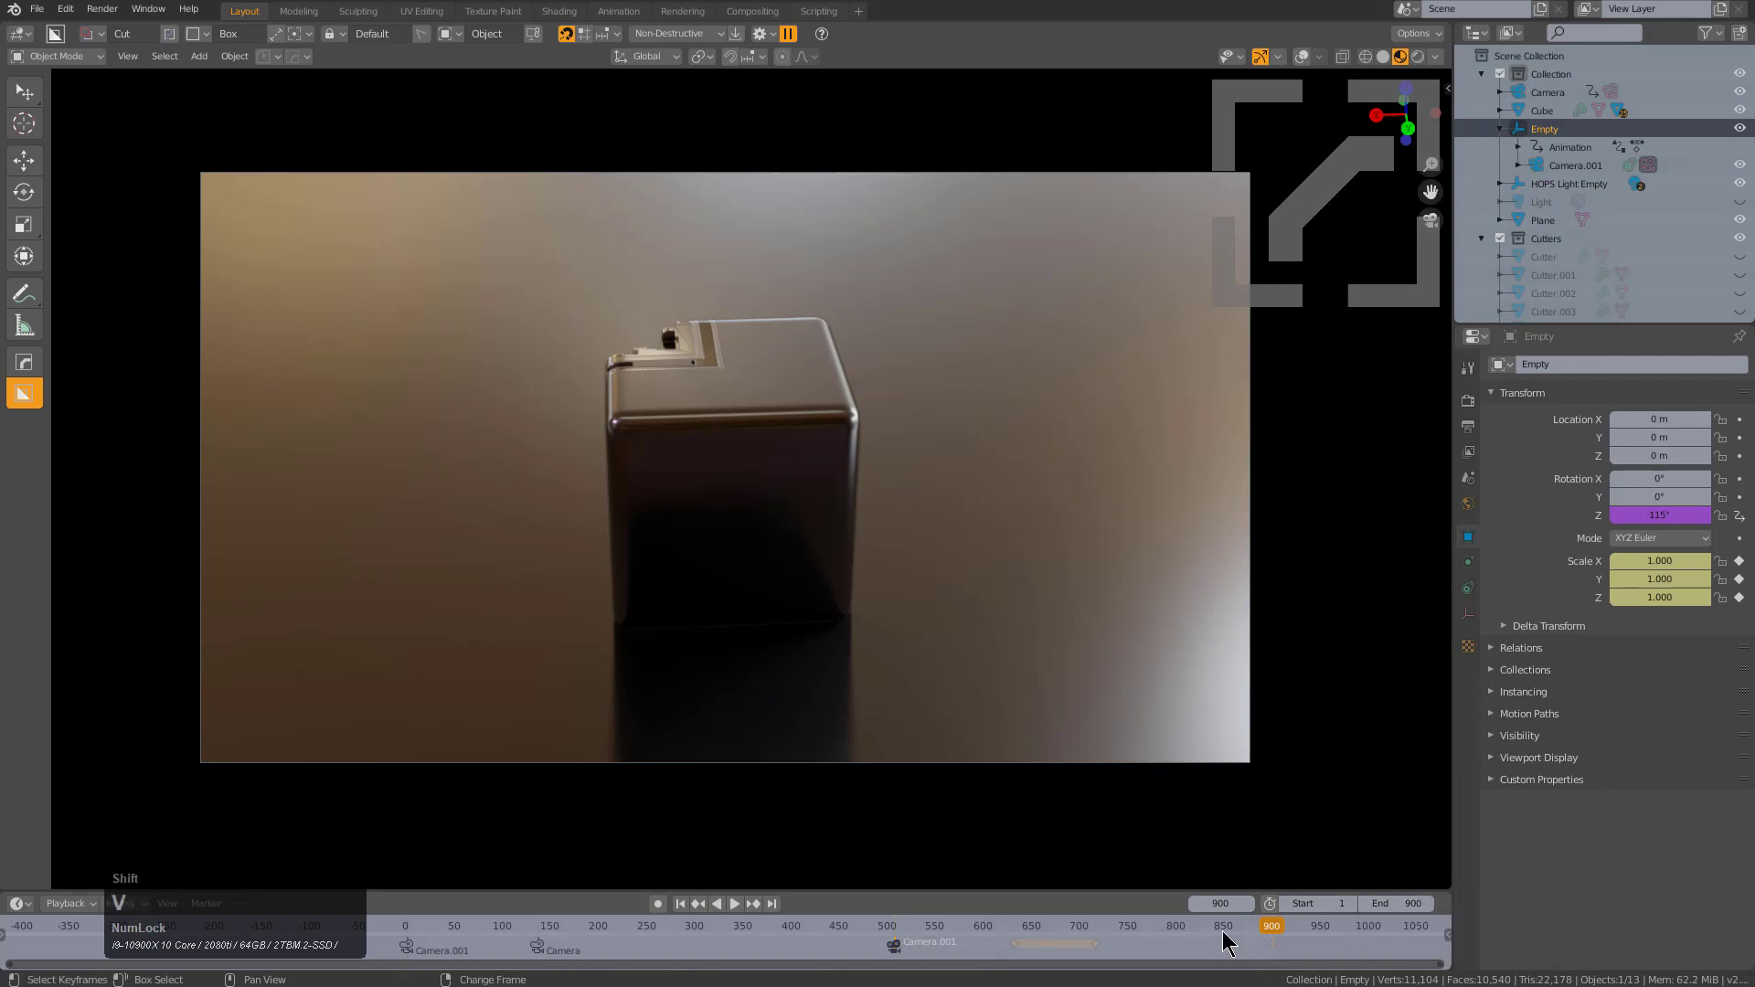
Play the 900-frame animation from frame 1 and pan the camera view slightly left
key("shift+Left")
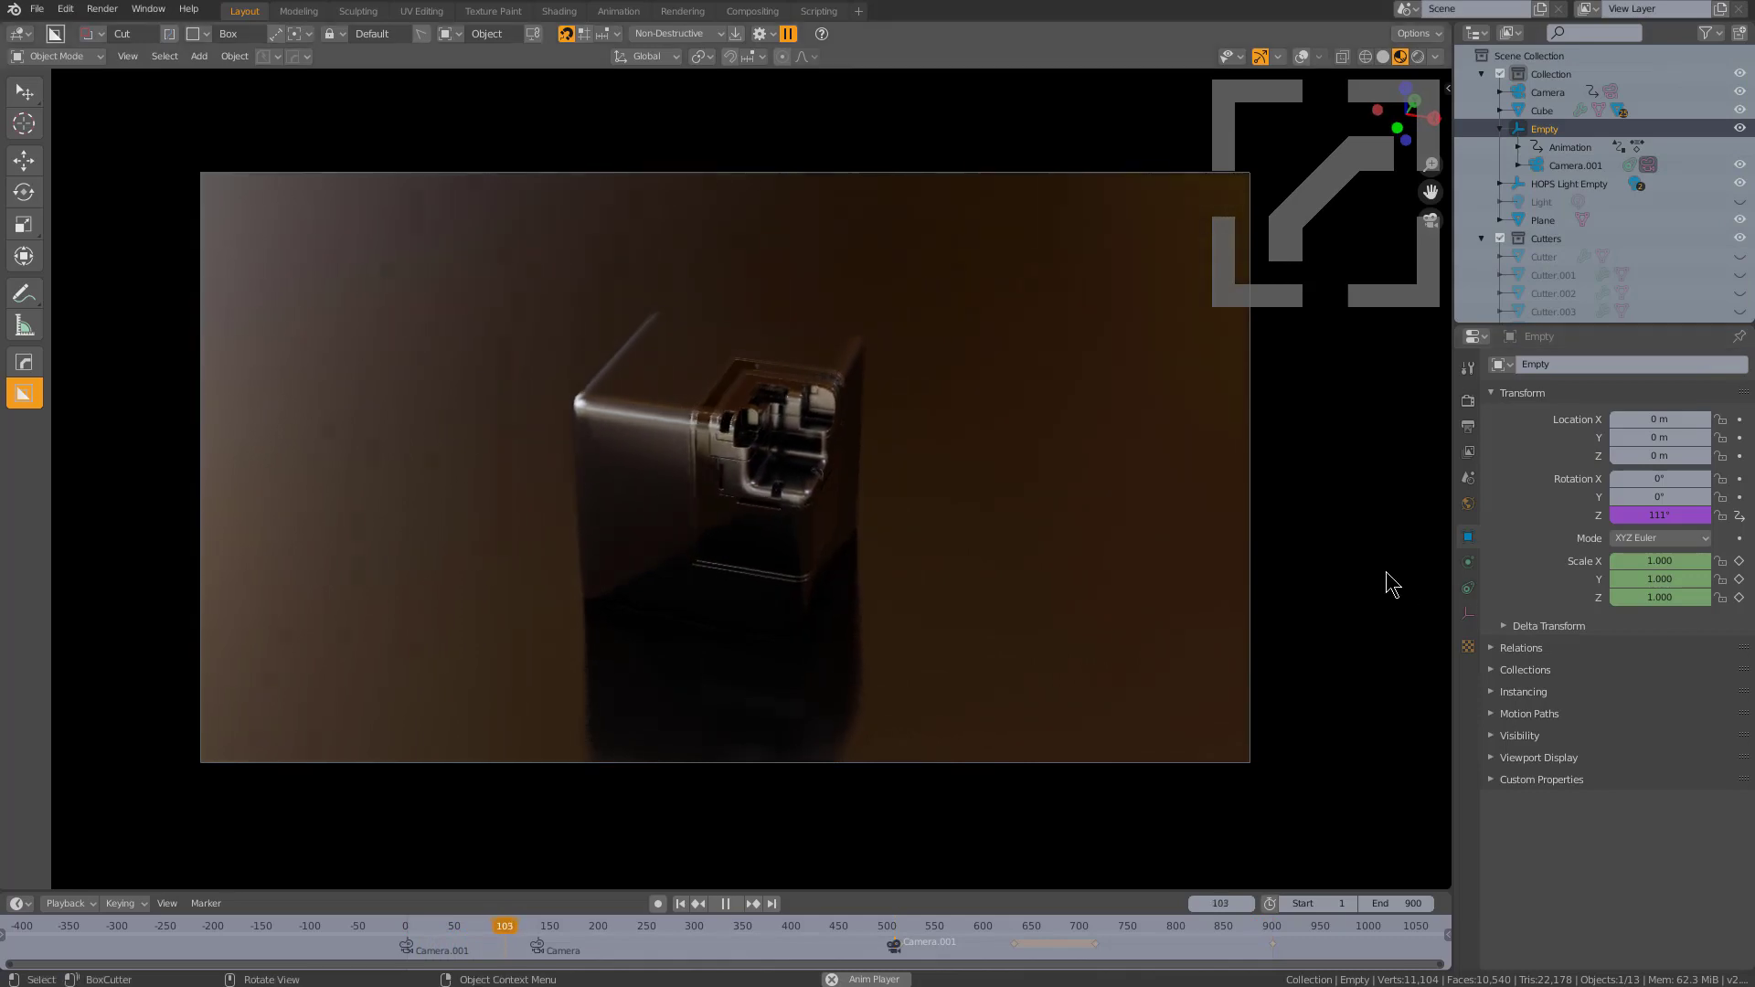
middle_click_drag(1391, 580, 1326, 588, "shift")
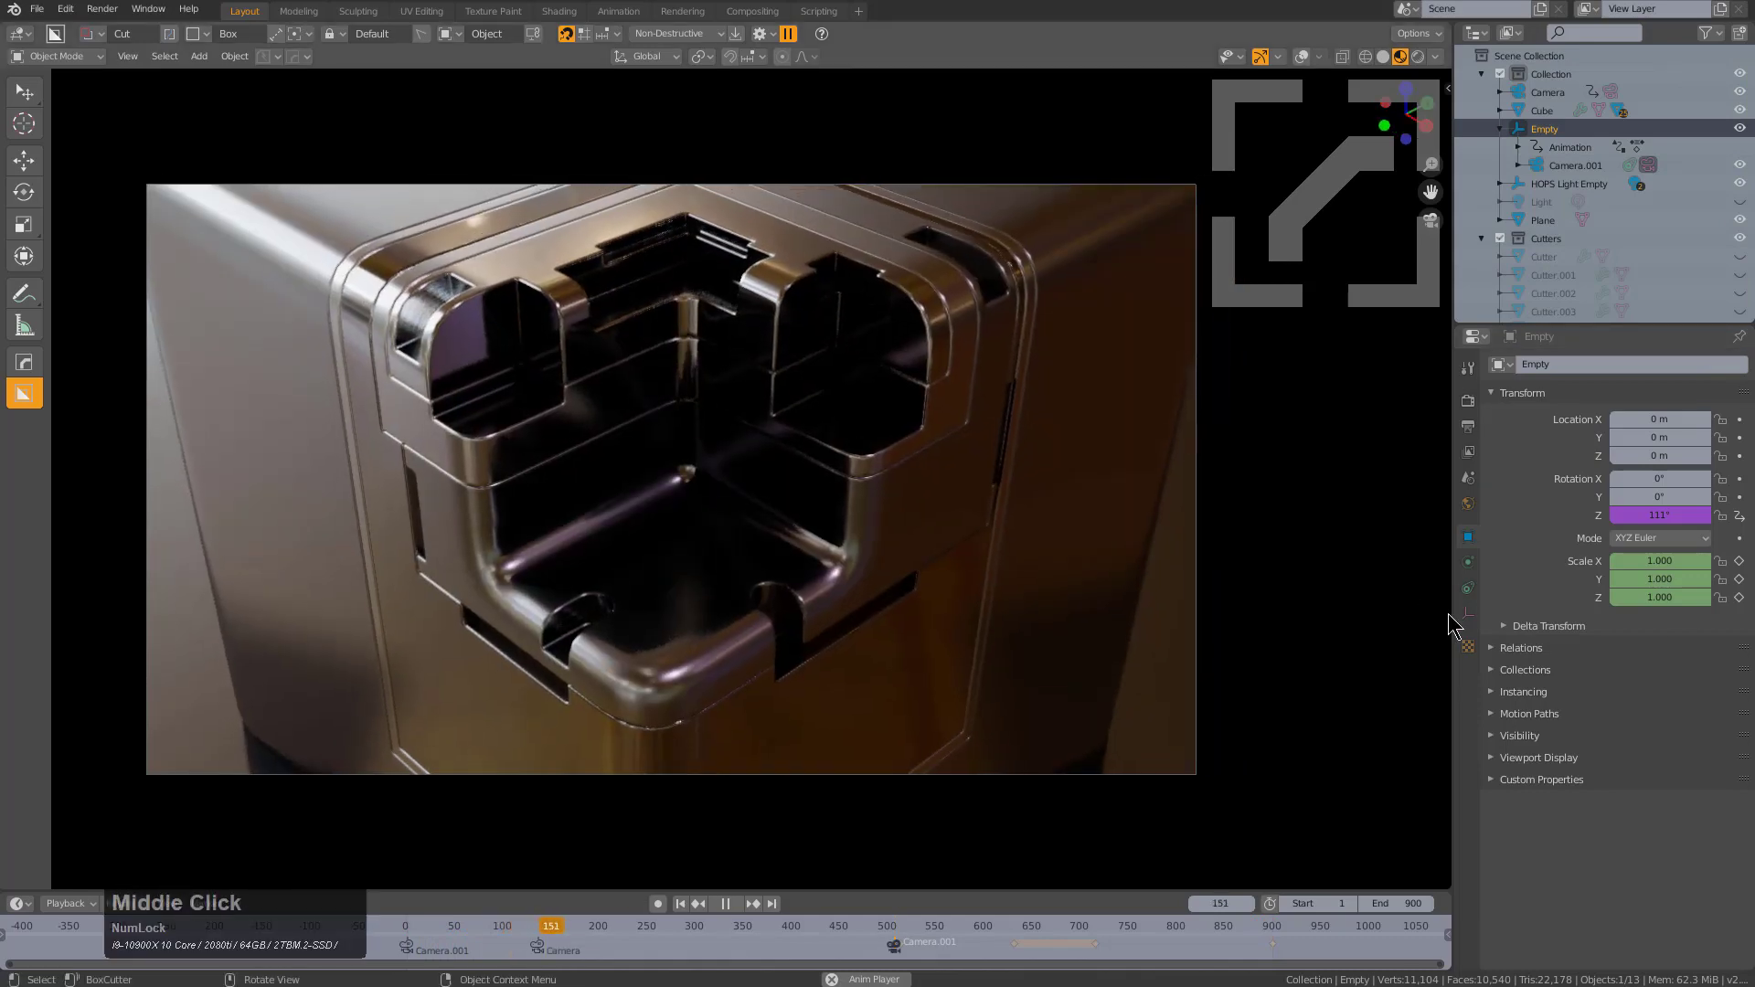
Start a ShareX region recording framing Blender's camera view of the turntable
key("F2")
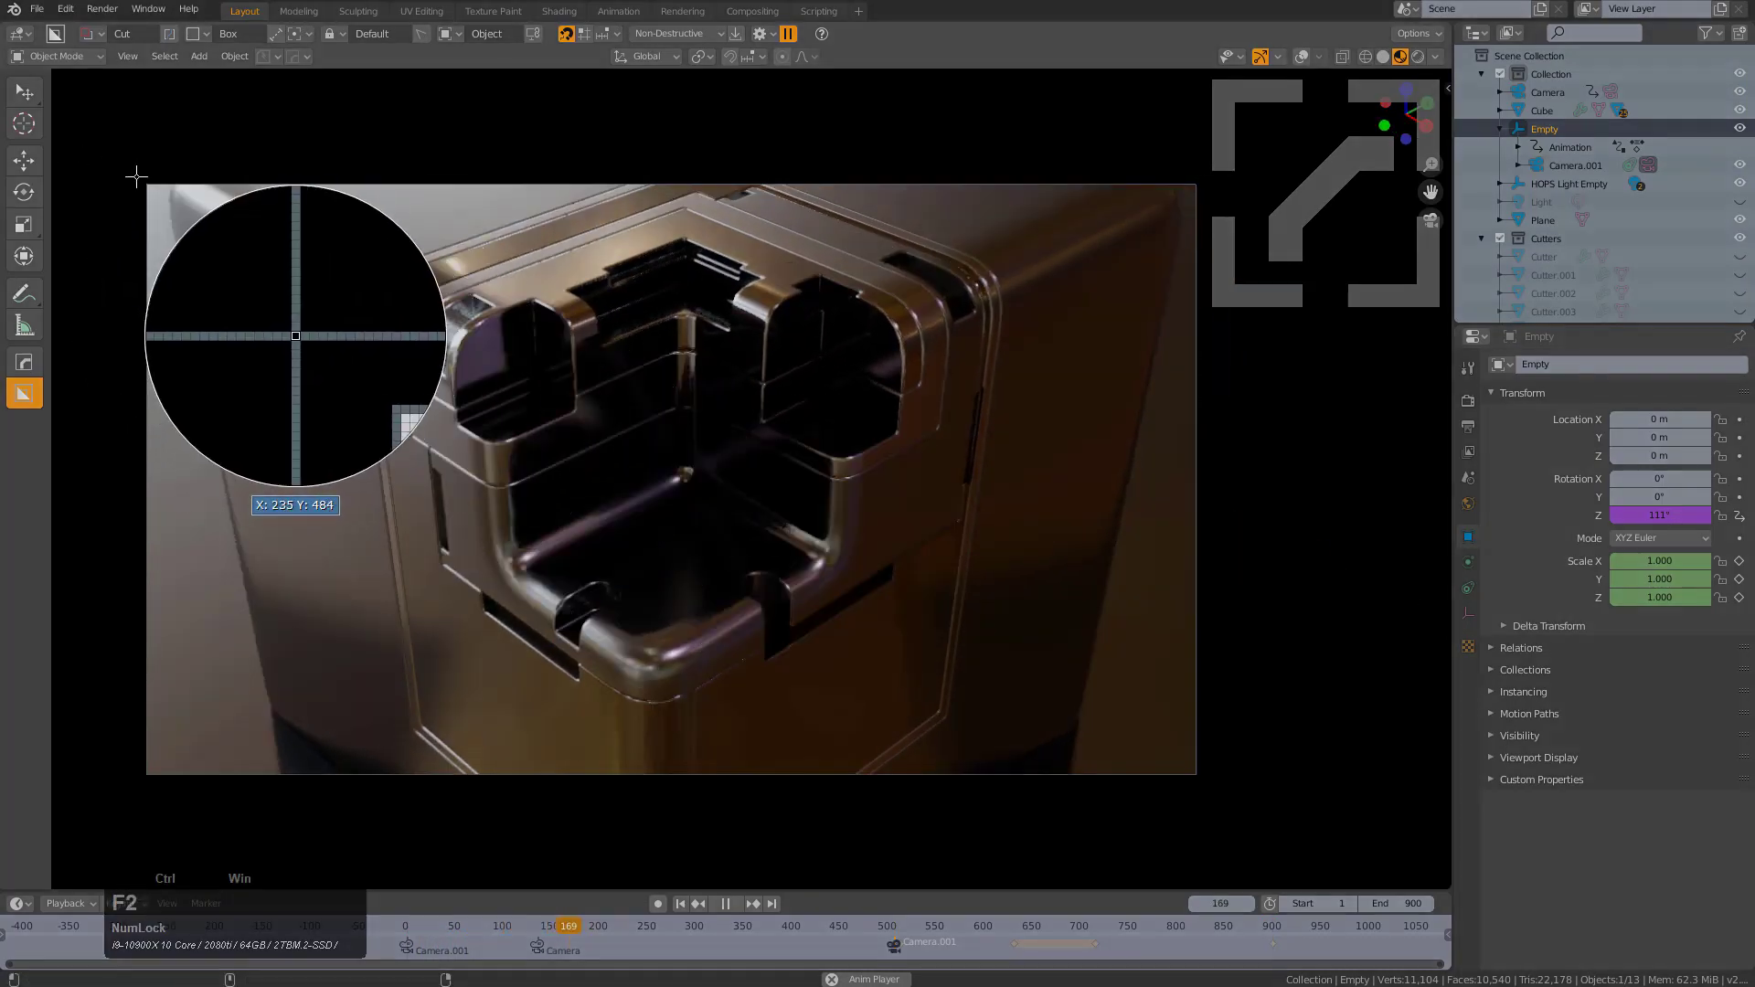
left_click_drag(137, 178, 1207, 781)
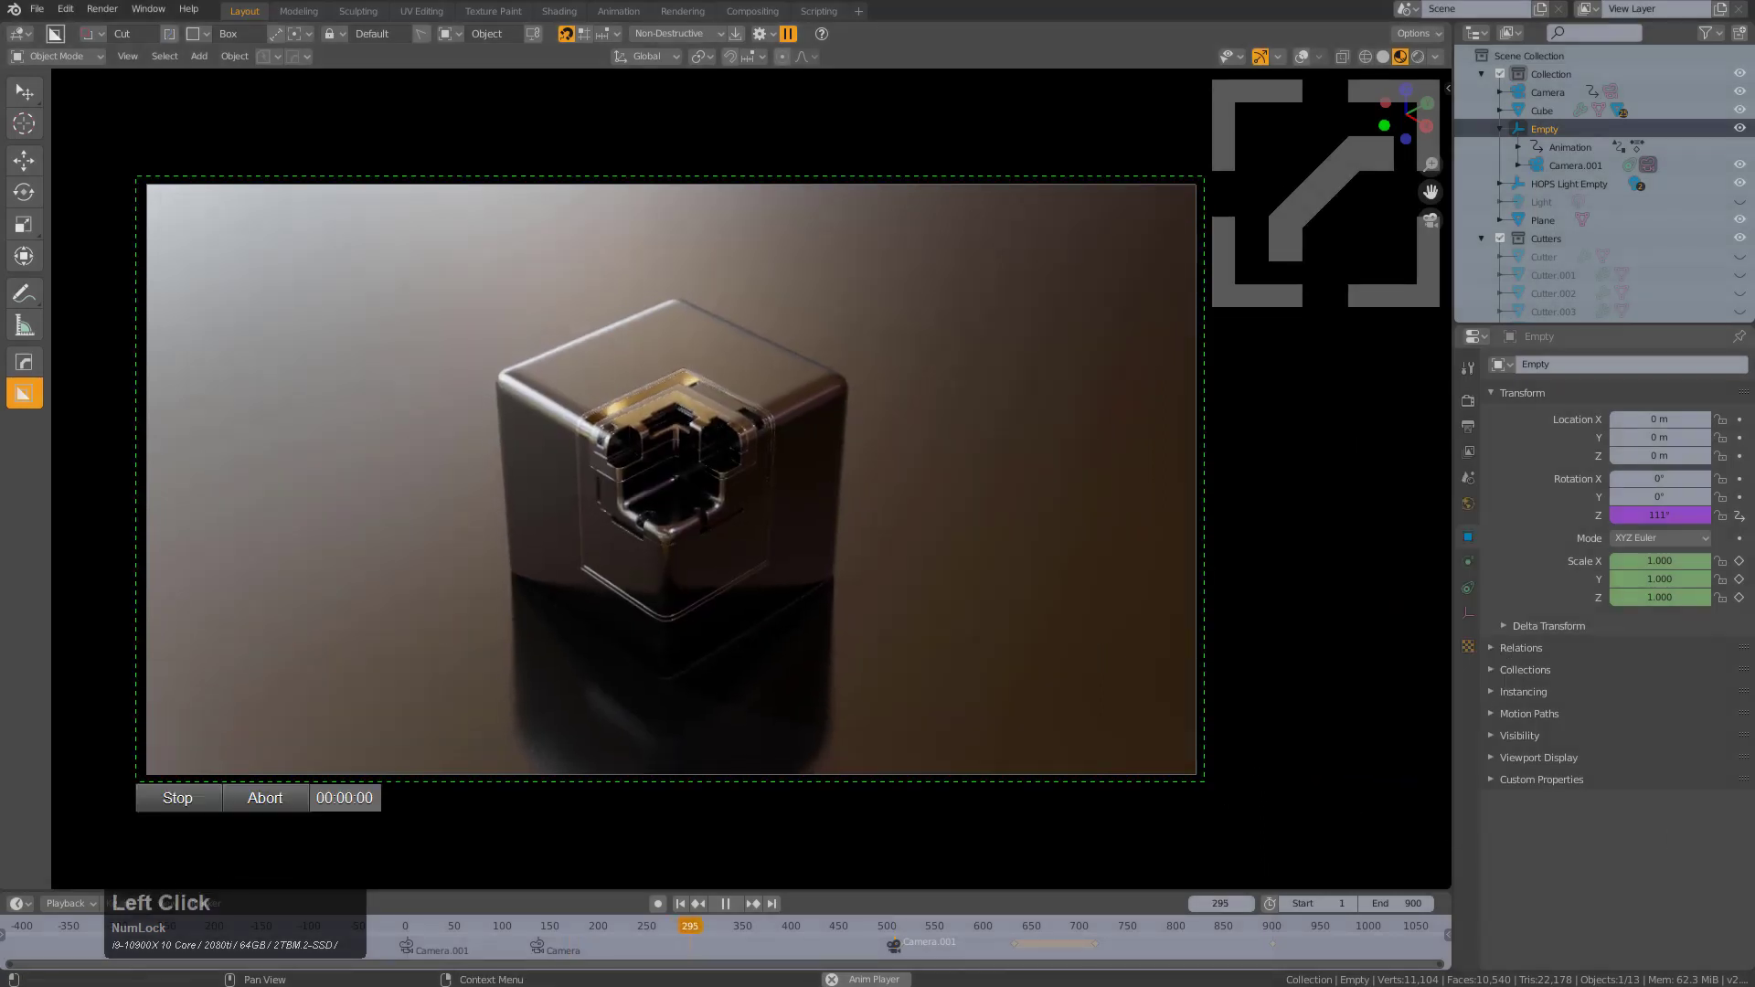